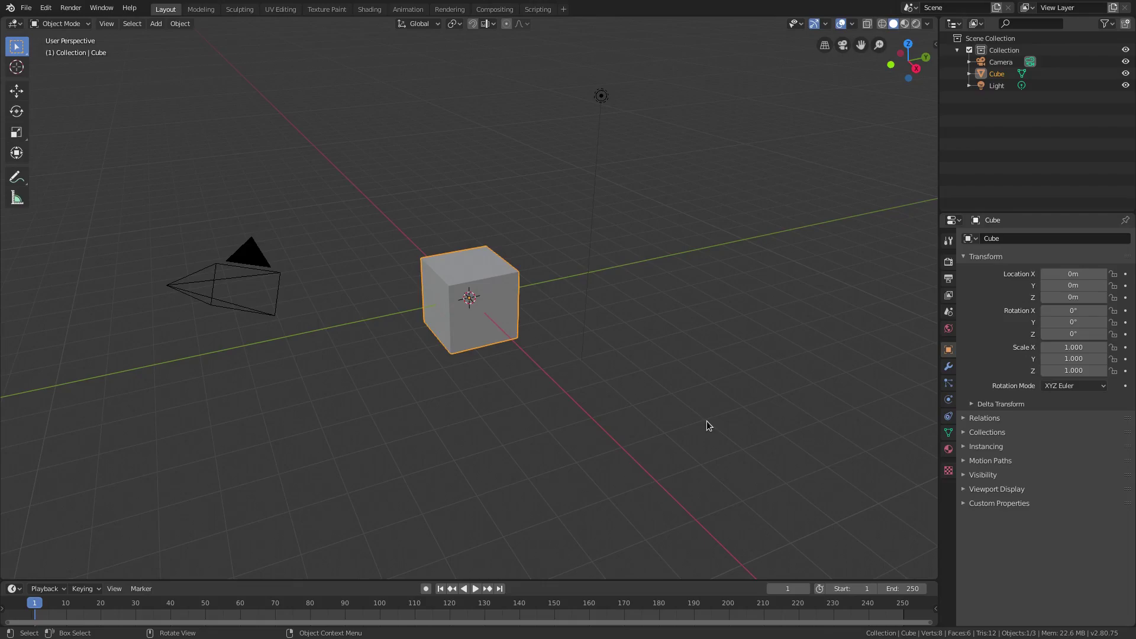
Step: Delete the default cube and add a text object at the world origin
key("Delete")
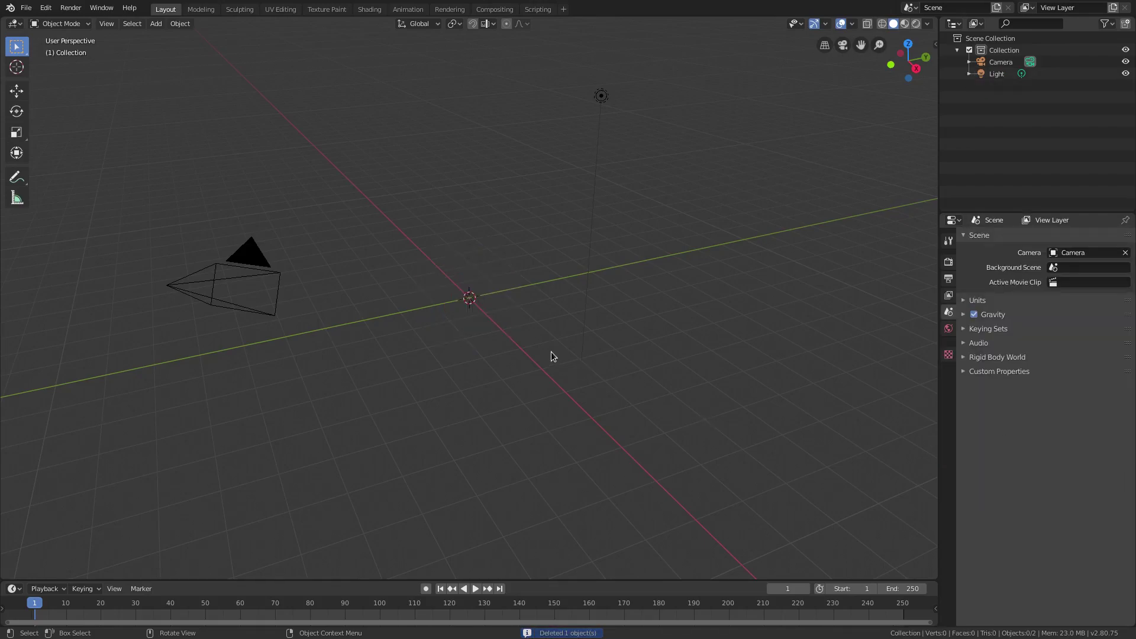
middle_click_drag(492, 300, 549, 303)
key("shift+a")
mouse_move(549, 303)
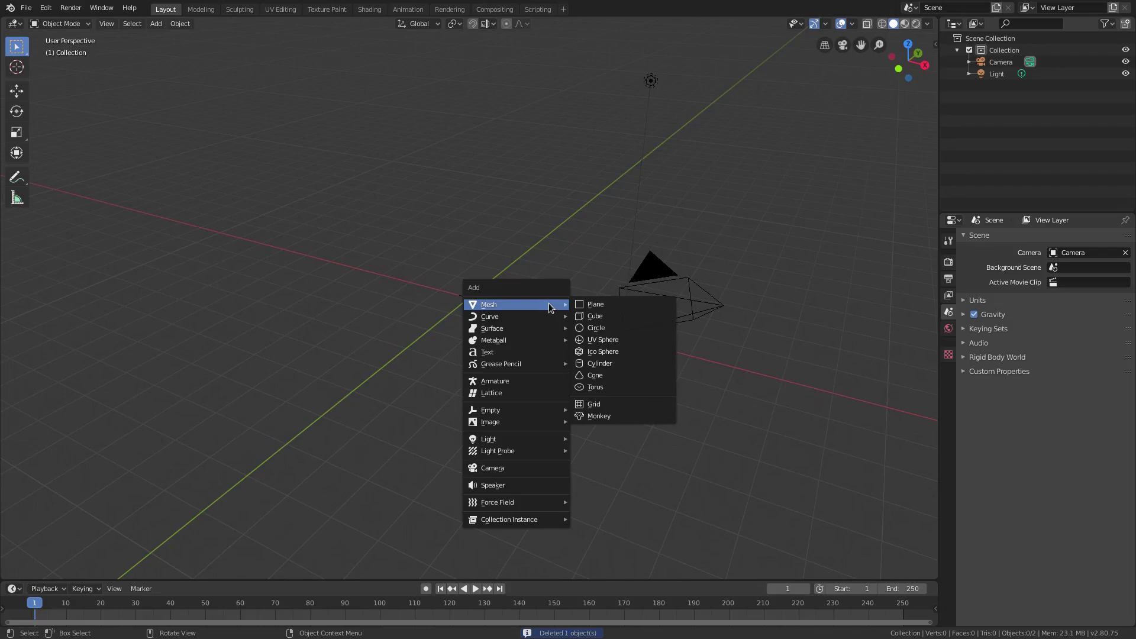
left_click(535, 353)
Step: Load nsteel.ttf from the Downloads/Fonts folder as the text object's regular font
scroll(506, 345, "up", 3)
scroll(507, 311, "up", 2)
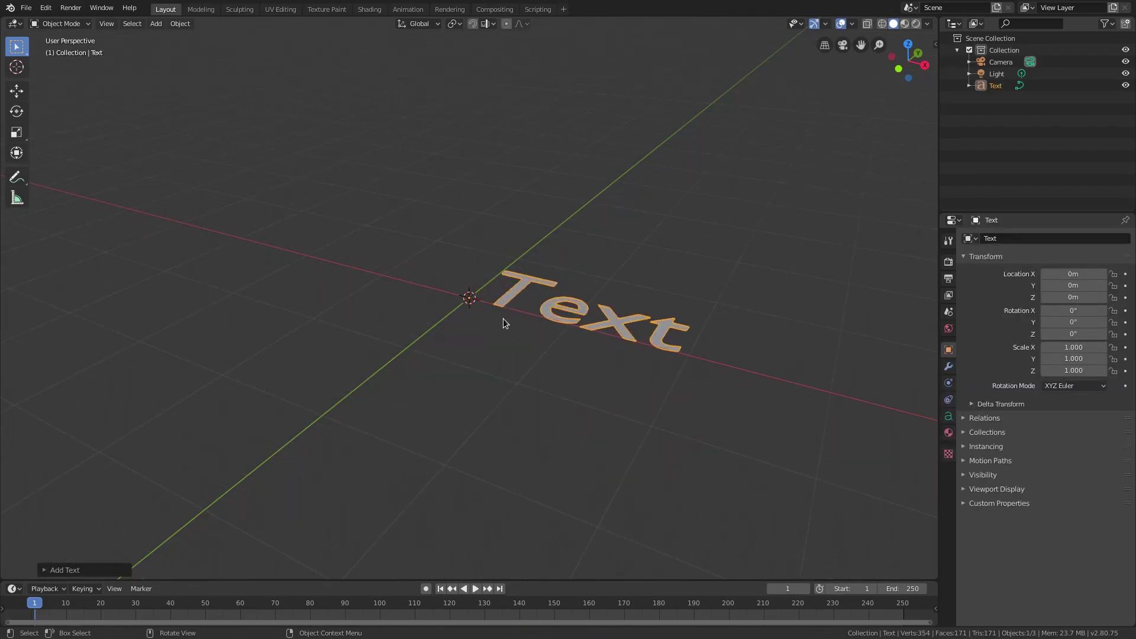
middle_click_drag(499, 324, 579, 320)
scroll(580, 313, "down", 3)
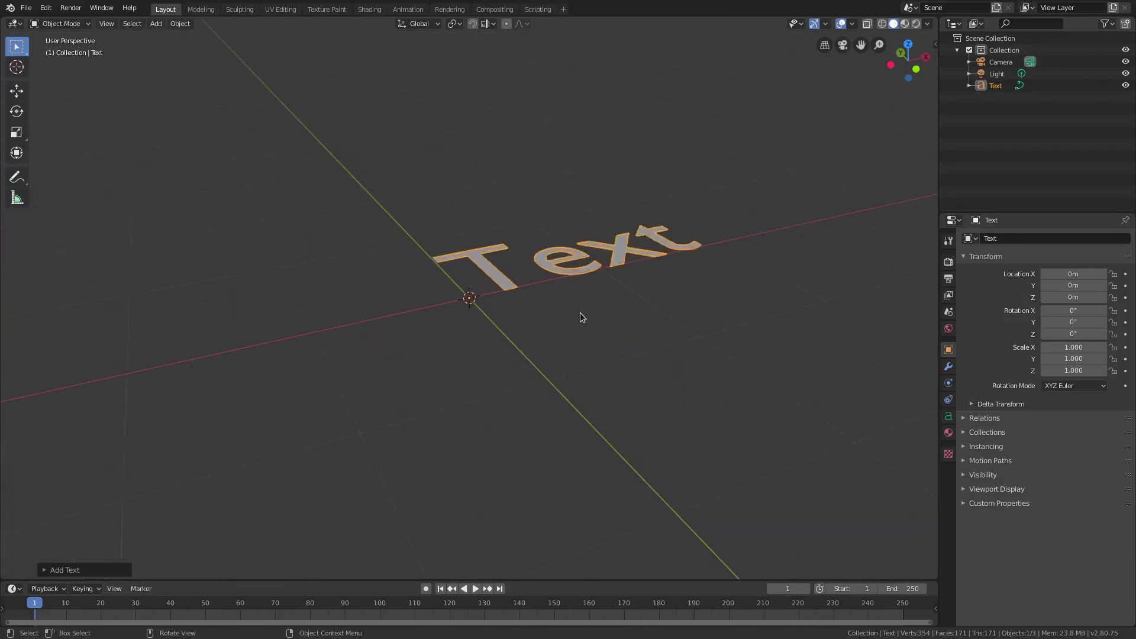
left_click(948, 416)
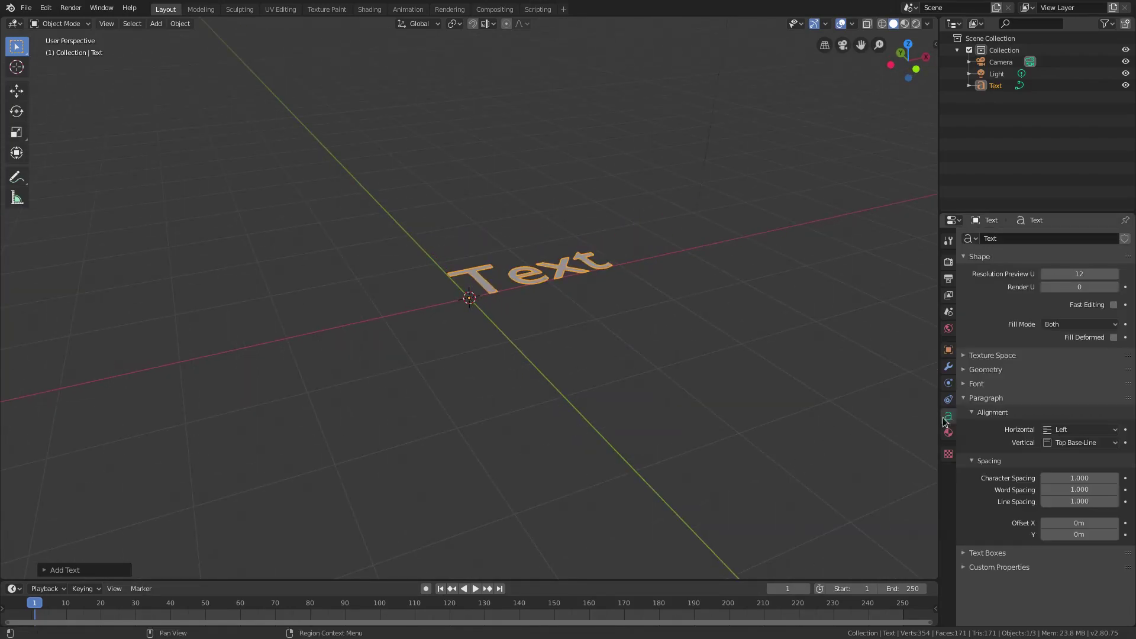
left_click(973, 384)
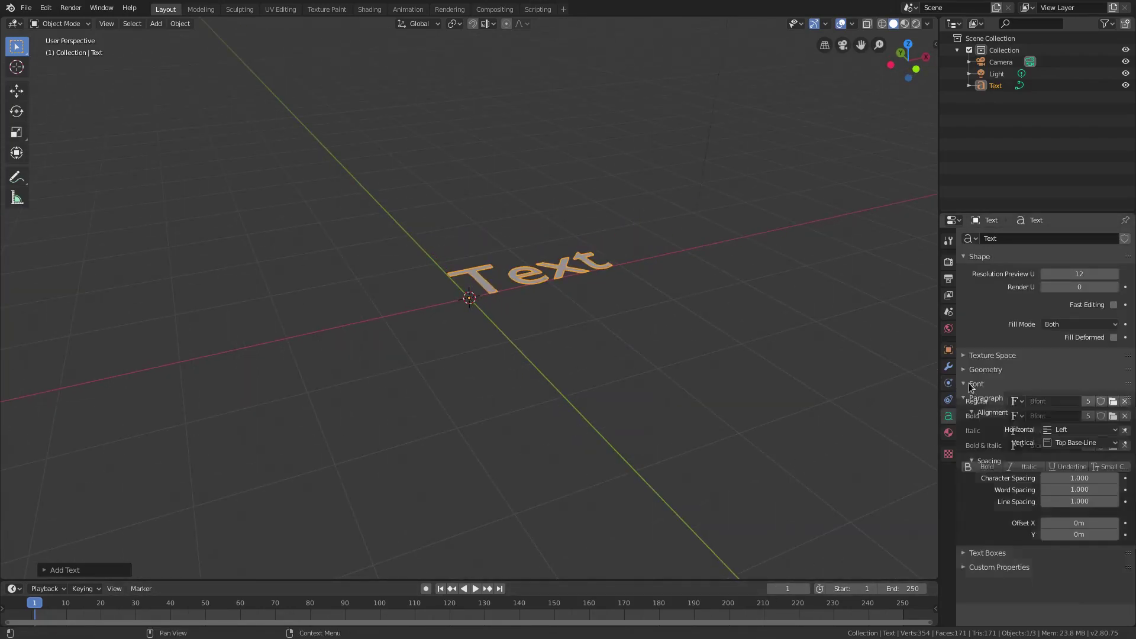
left_click(1112, 401)
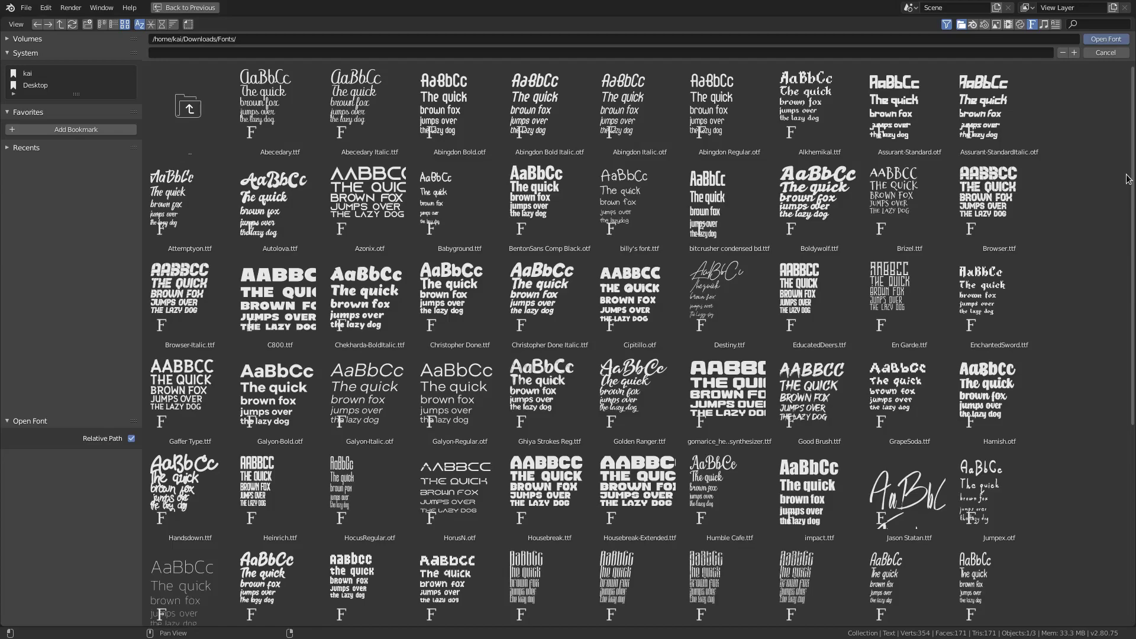
scroll(651, 414, "down", 4)
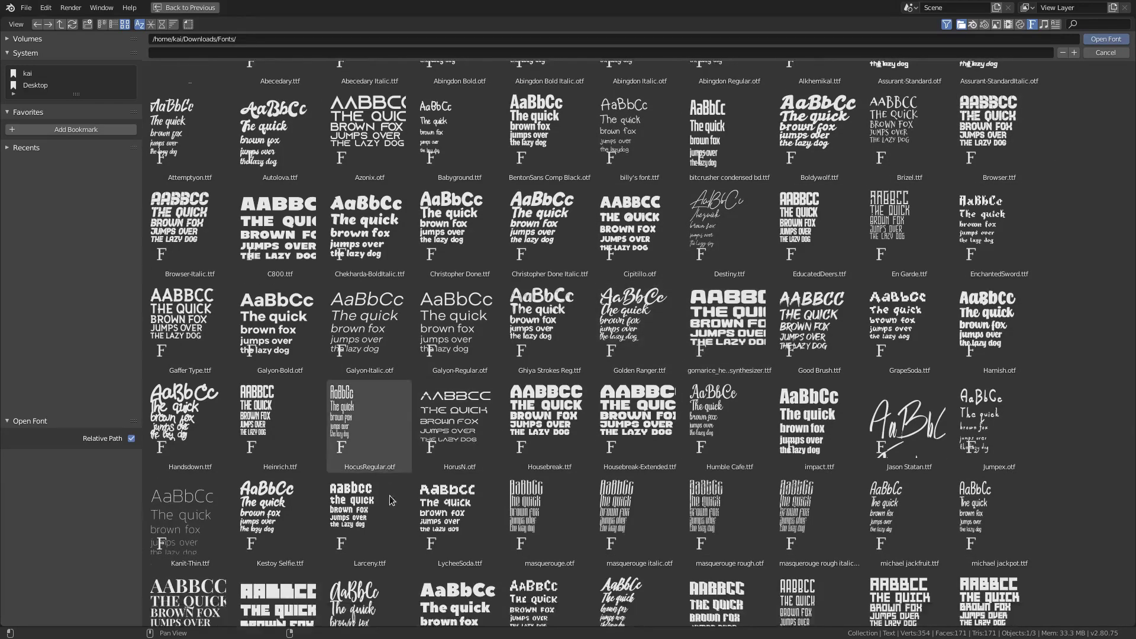
scroll(278, 503, "down", 3)
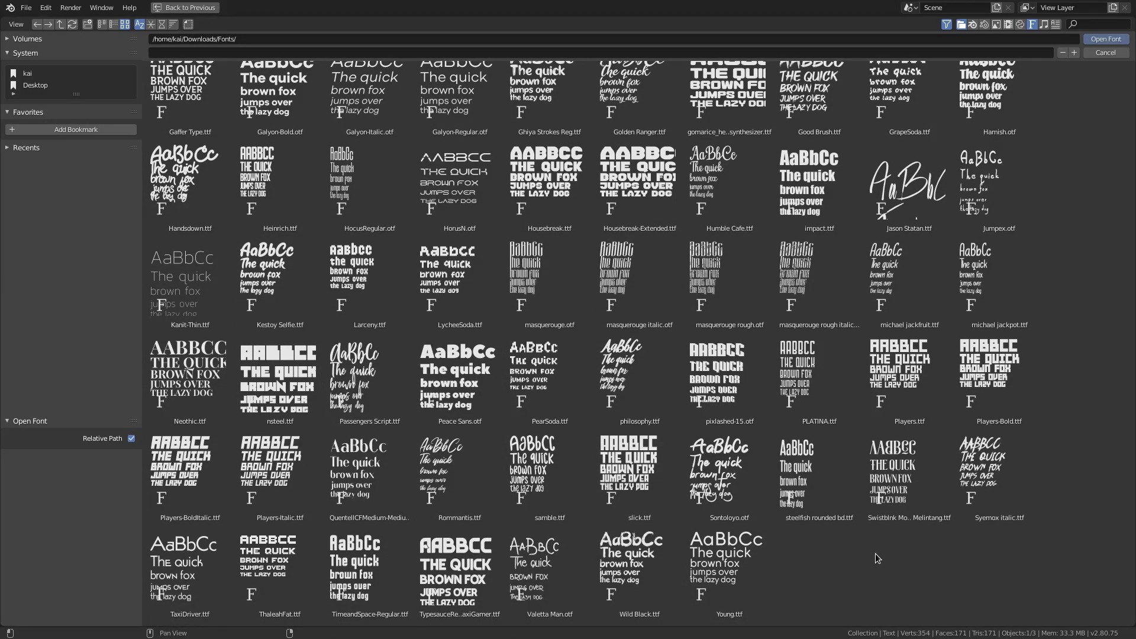
left_click(278, 373)
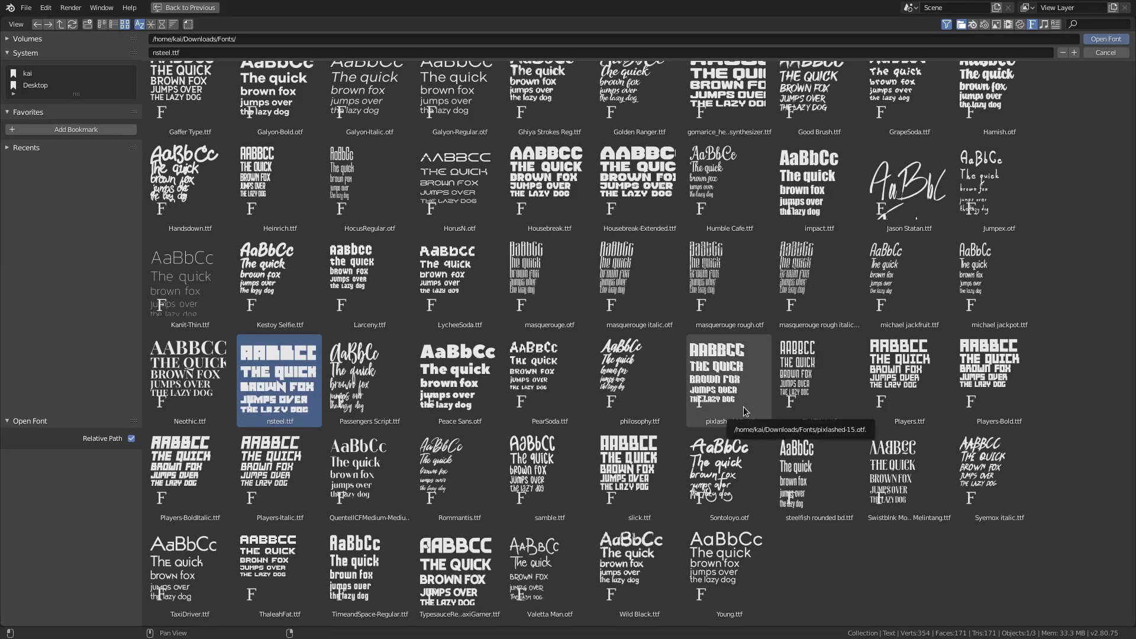
left_click(1104, 39)
Step: Replace the text object's default content with the word "TEXT" and return to Object Mode
middle_click_drag(704, 243, 616, 327)
key("Tab")
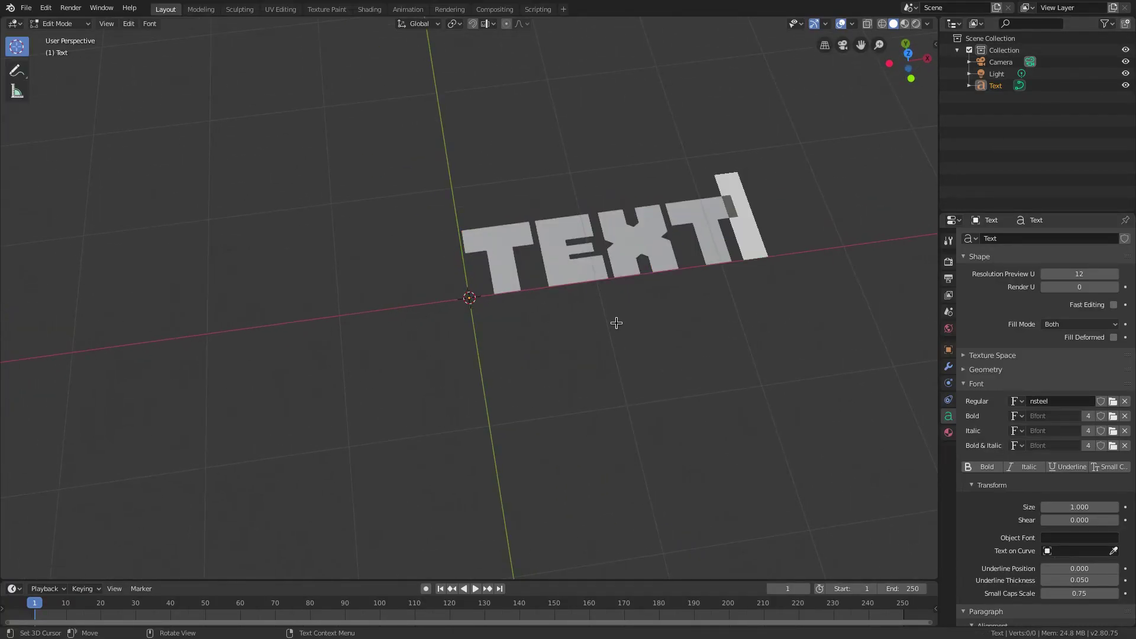
key("BackSpace")
key("BackSpace")
key("BackSpace")
key("BackSpace")
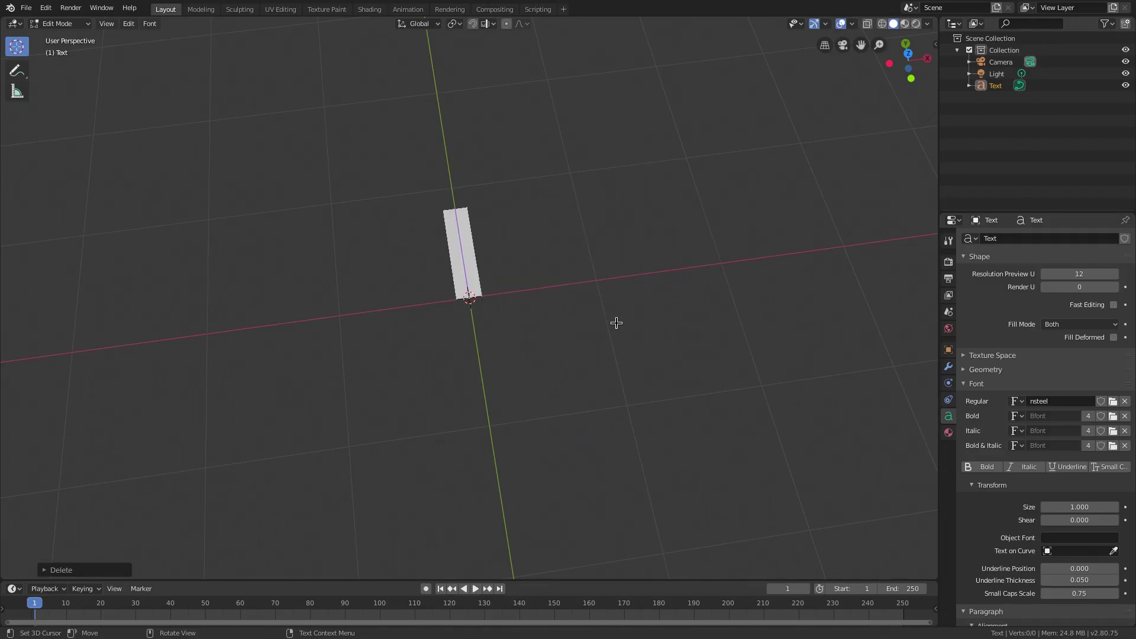
type("TEXT")
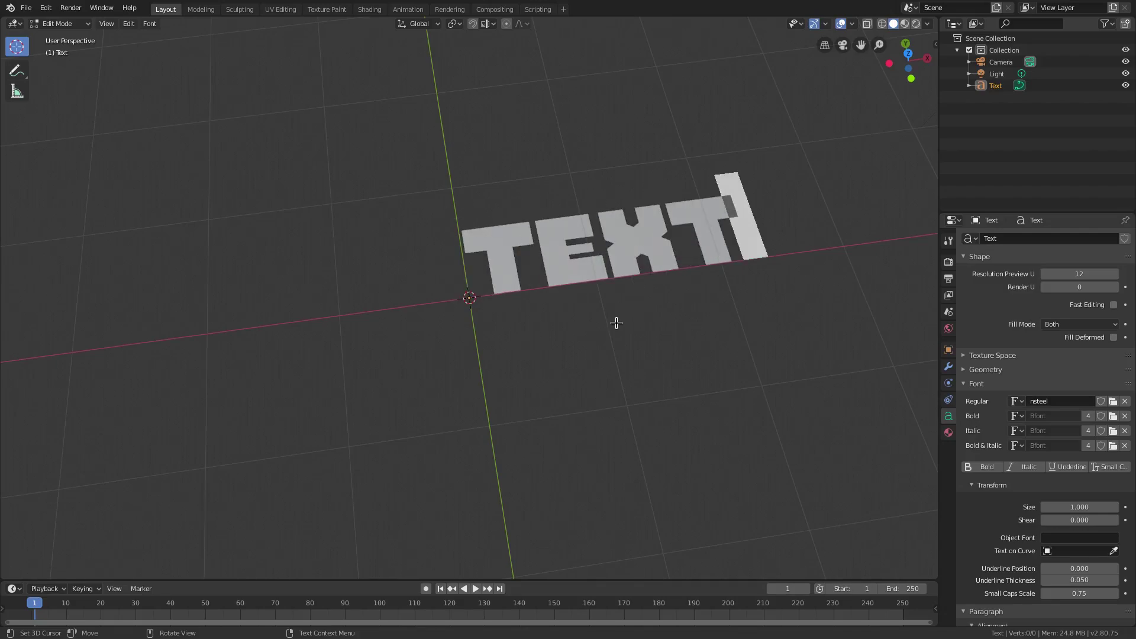
key("Tab")
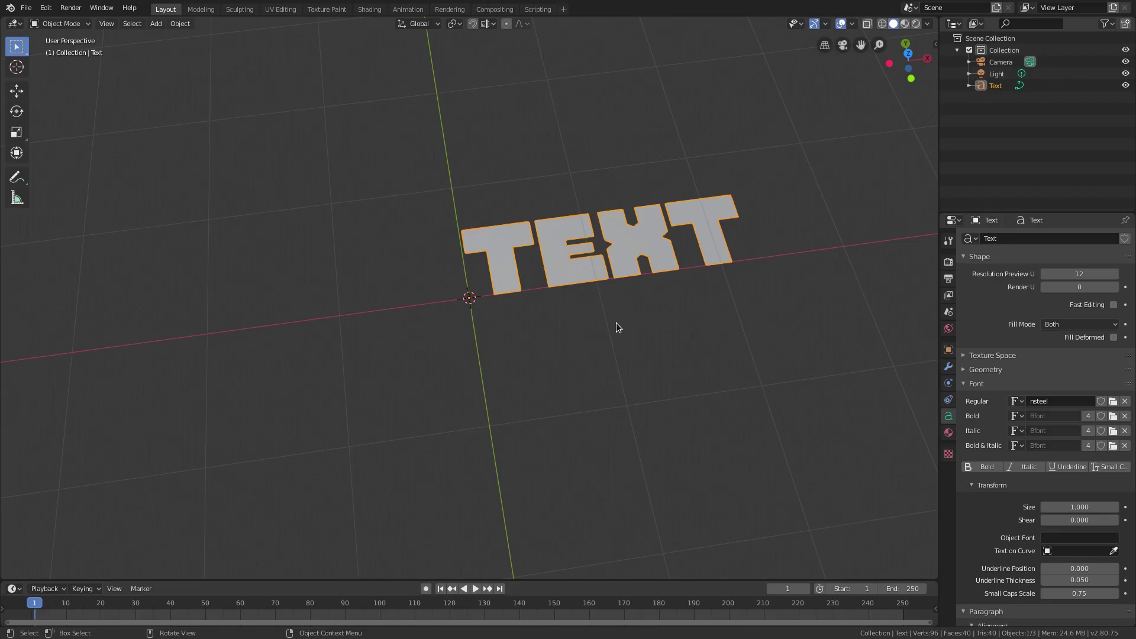
Step: Set the text's horizontal paragraph alignment to Center
scroll(615, 337, "down", 2)
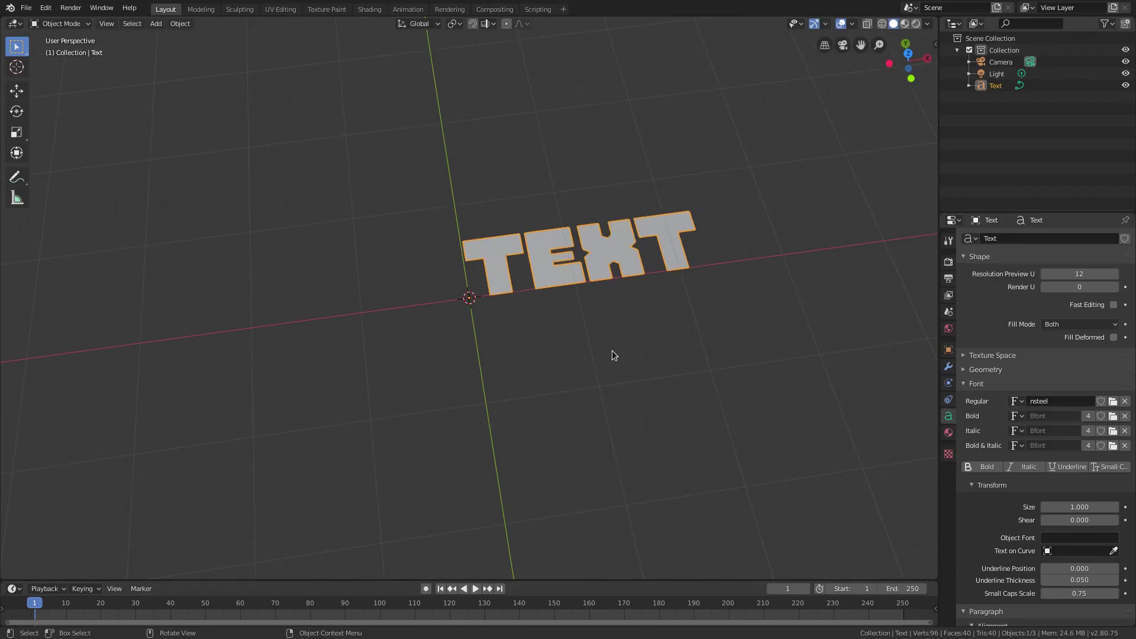
scroll(1022, 390, "down", 3)
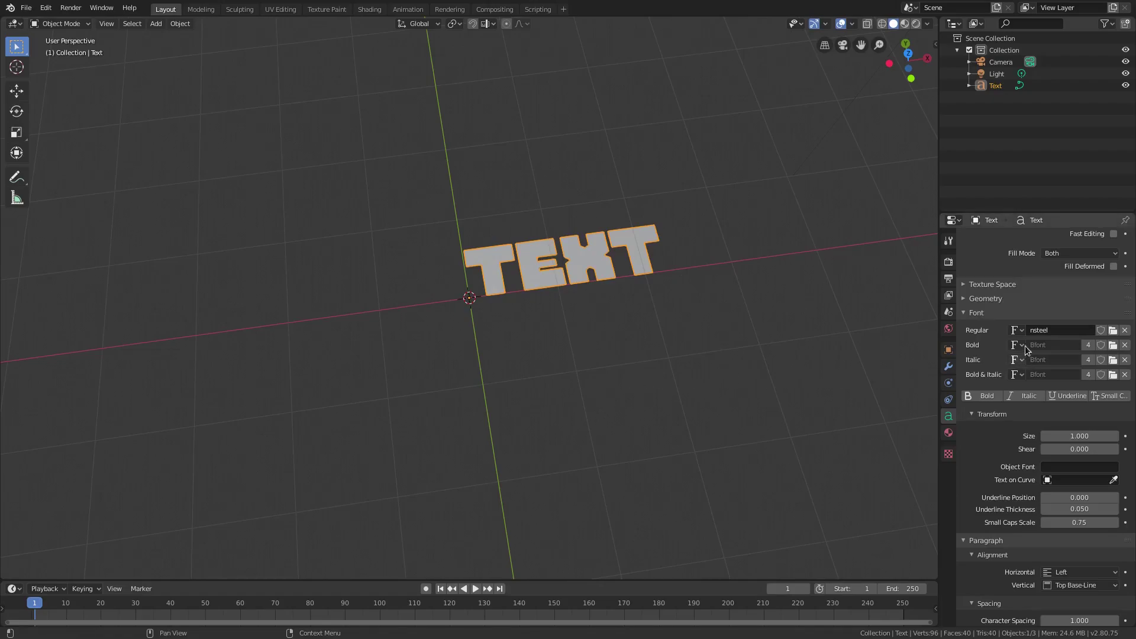
scroll(968, 314, "down", 4)
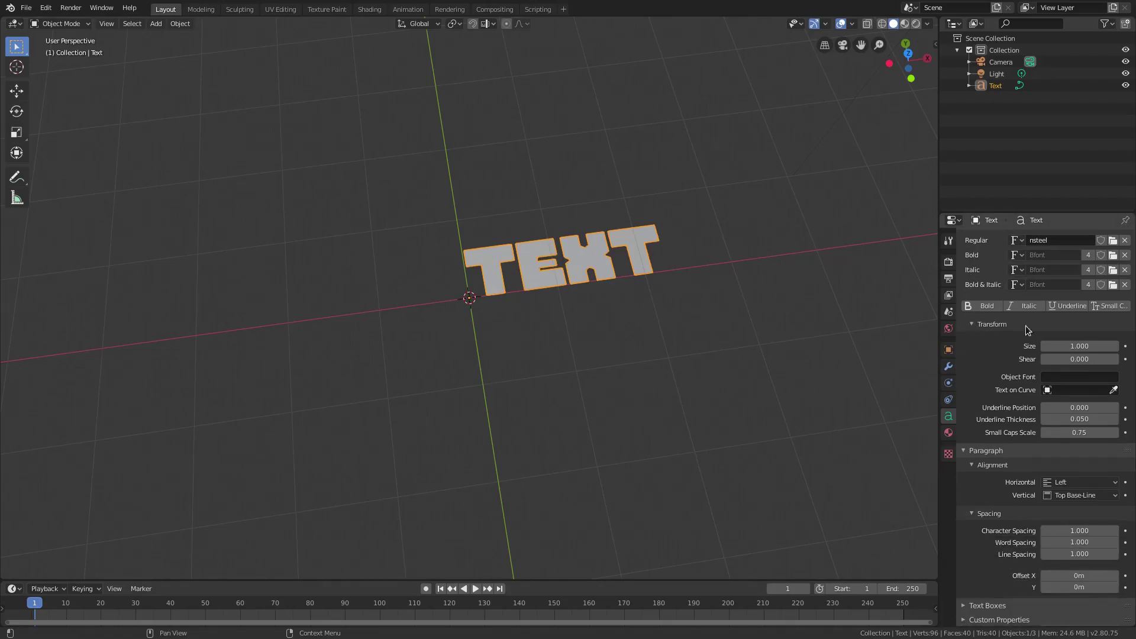
left_click(1074, 482)
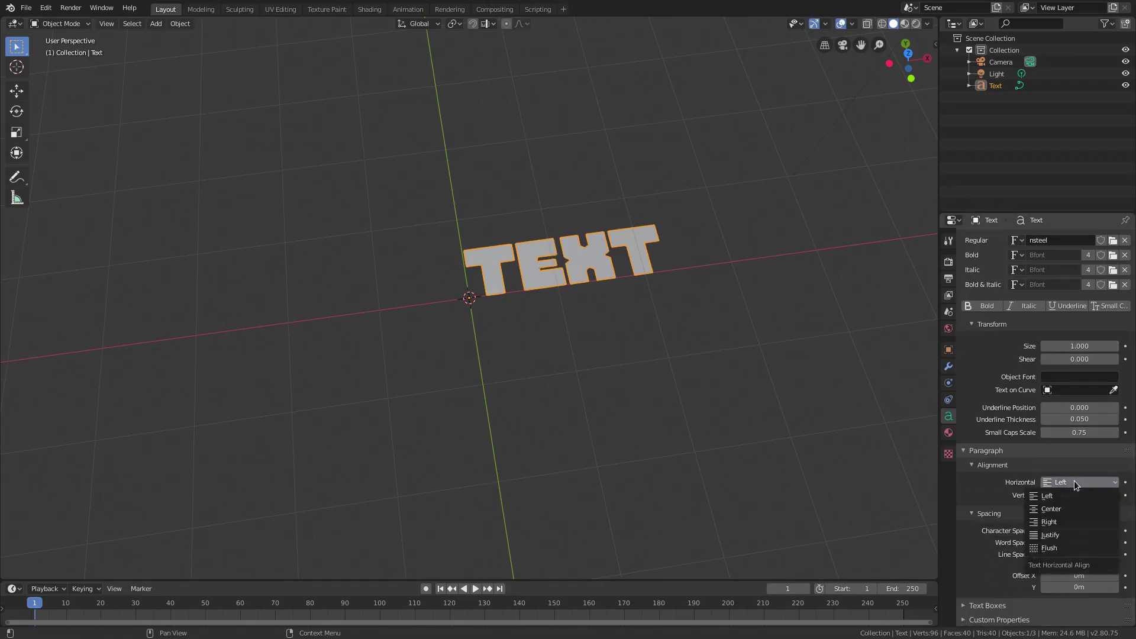
left_click(1063, 511)
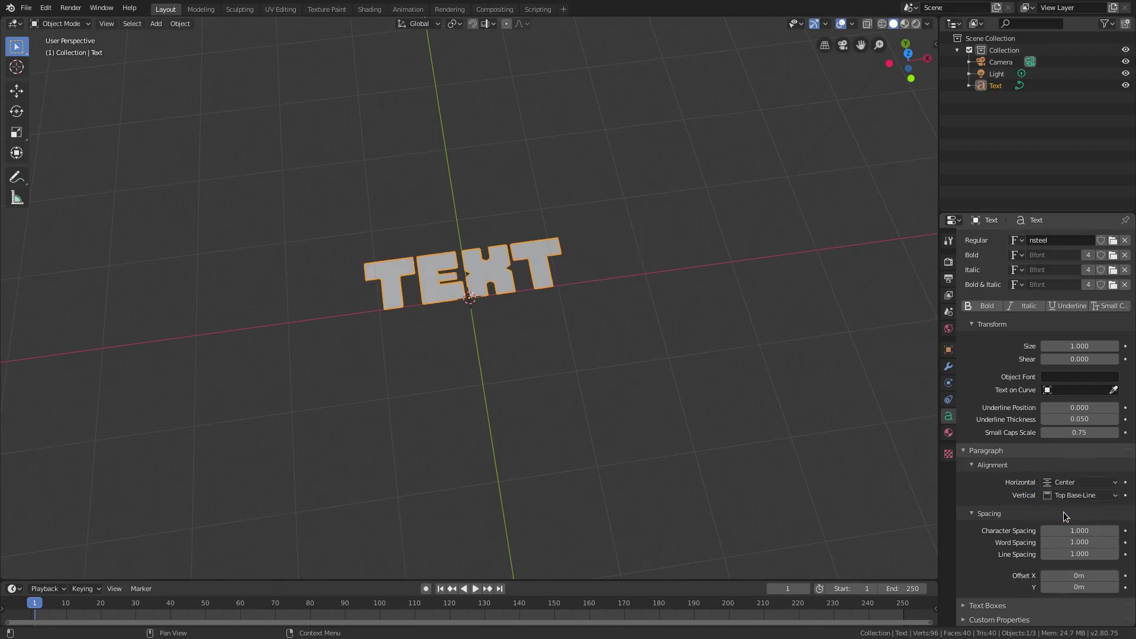
Step: Rotate the text object 90° about the global X axis so it stands upright
middle_click_drag(484, 354, 519, 332)
type("rx")
type("90")
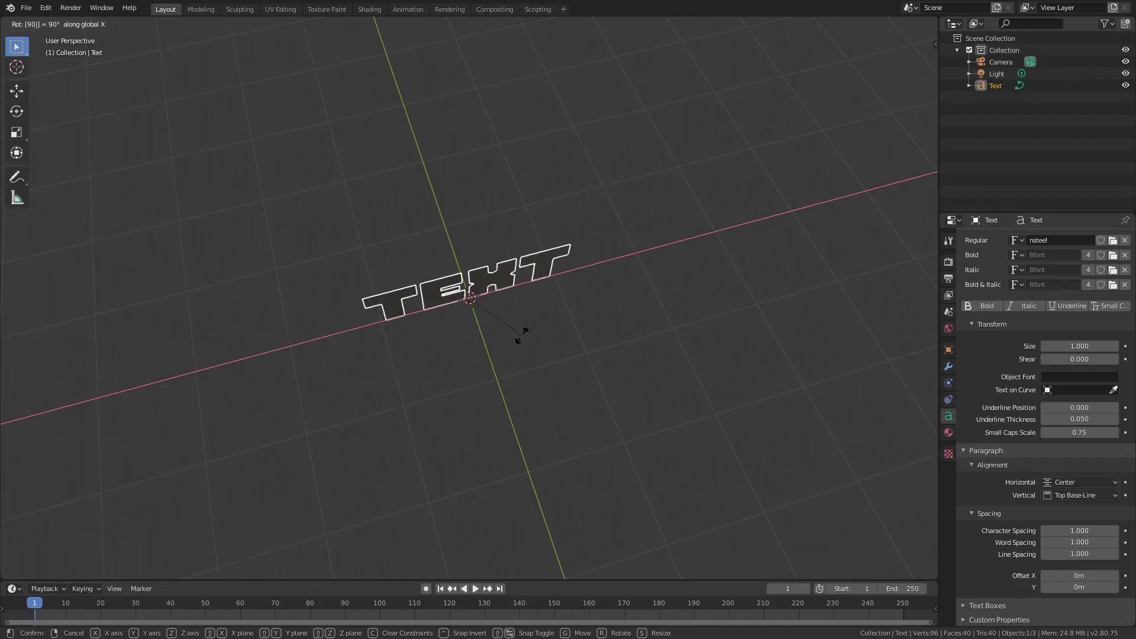
key("Return")
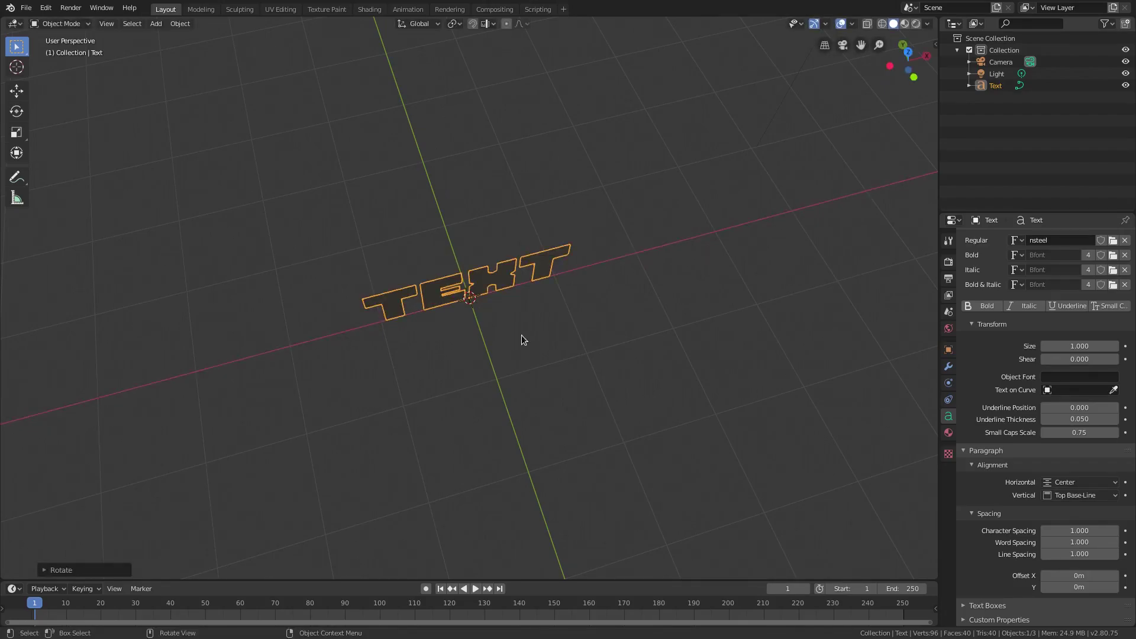
Step: Switch the viewport to look through the scene camera
middle_click_drag(654, 388, 740, 329)
middle_click_drag(593, 282, 307, 241)
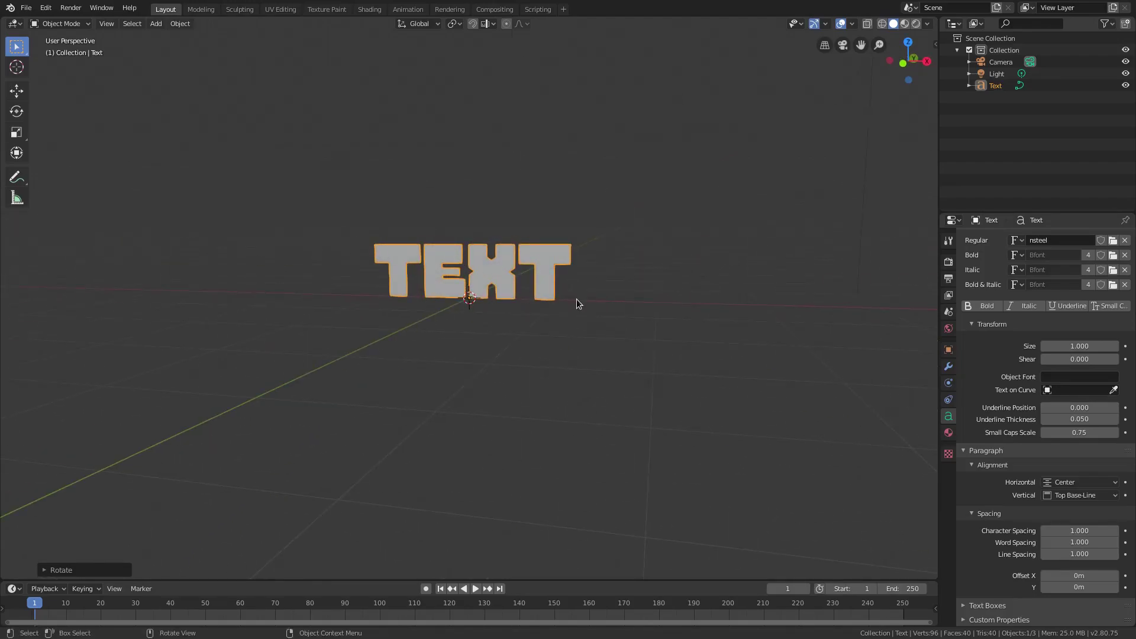
key("KP_0")
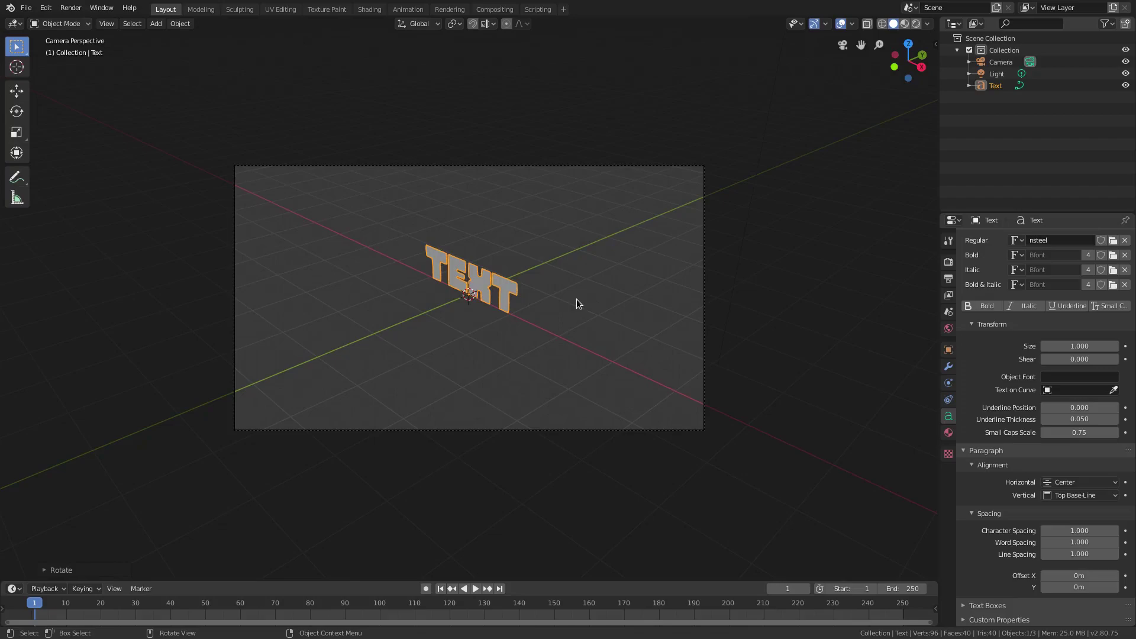
key("r")
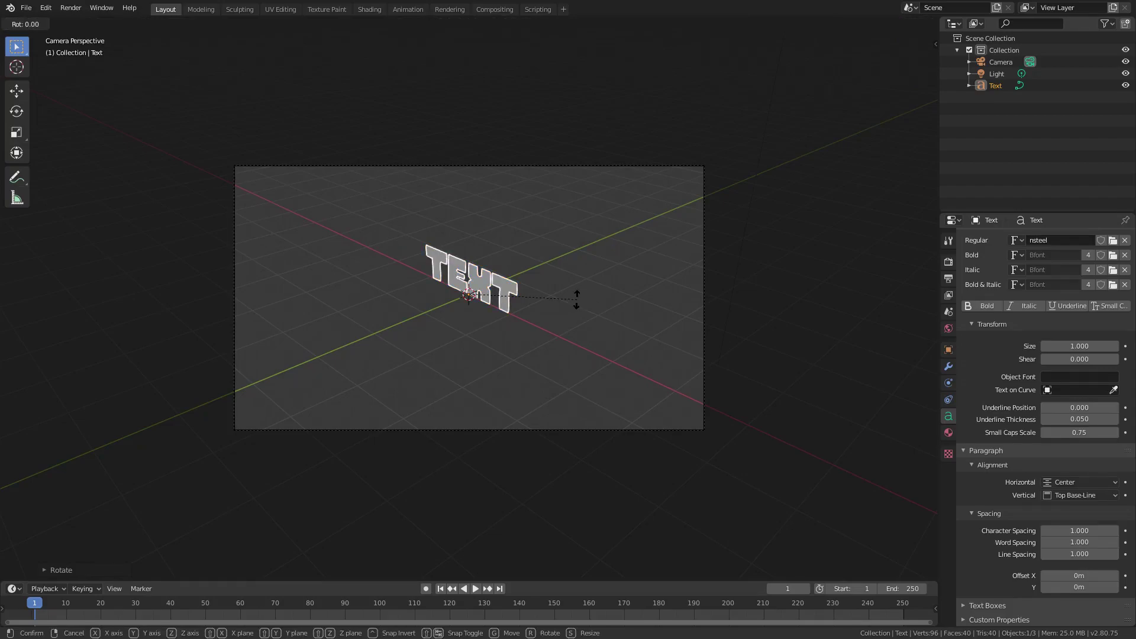
key("g")
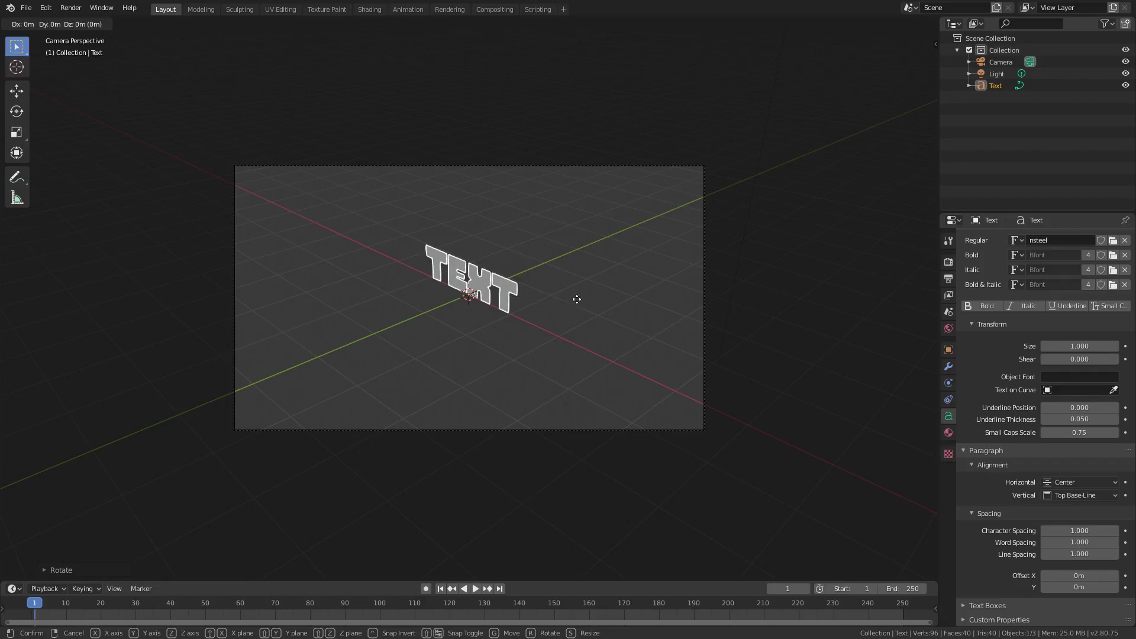
key("Escape")
left_click(652, 264)
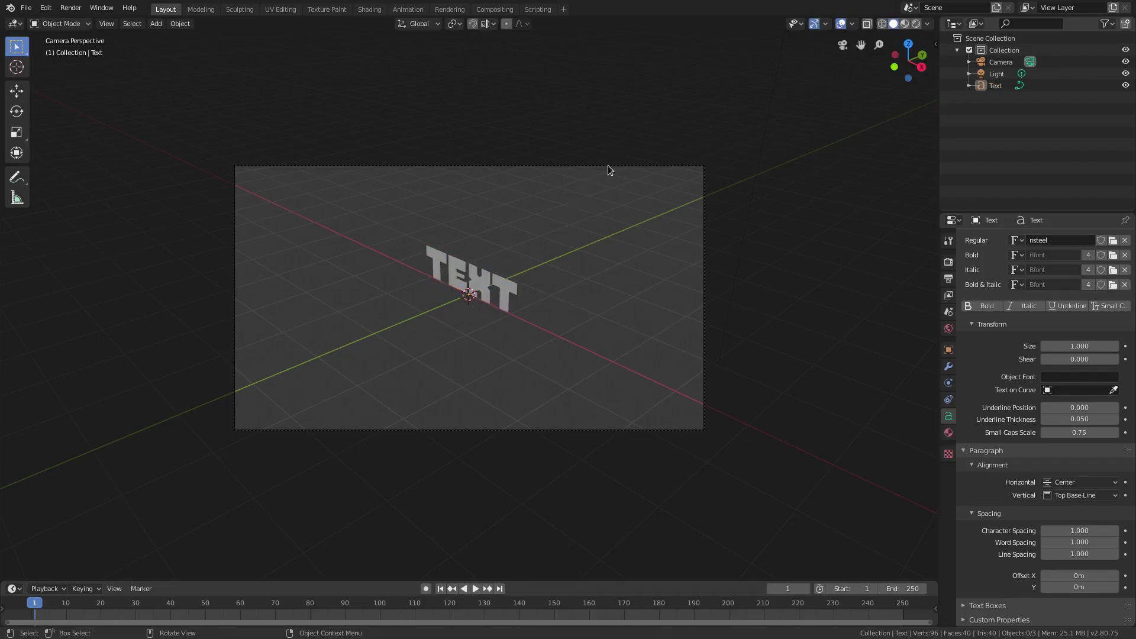
Step: Reset the camera's location and rotation and rotate it 90° about the global X axis
left_click(703, 353)
key("alt+r")
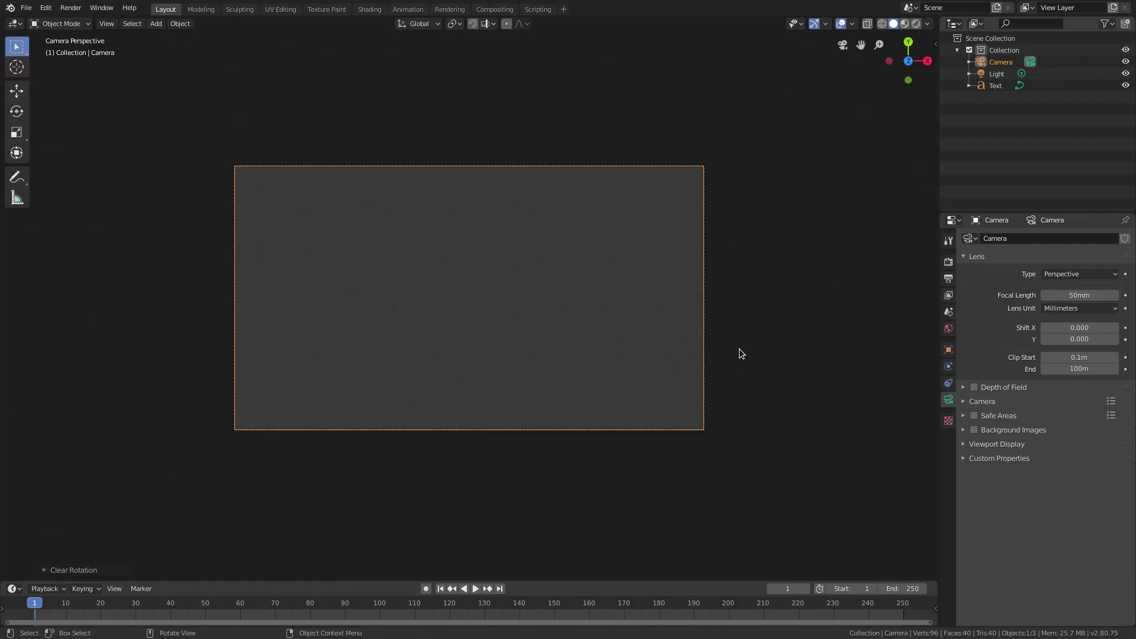
type("rx")
type("90")
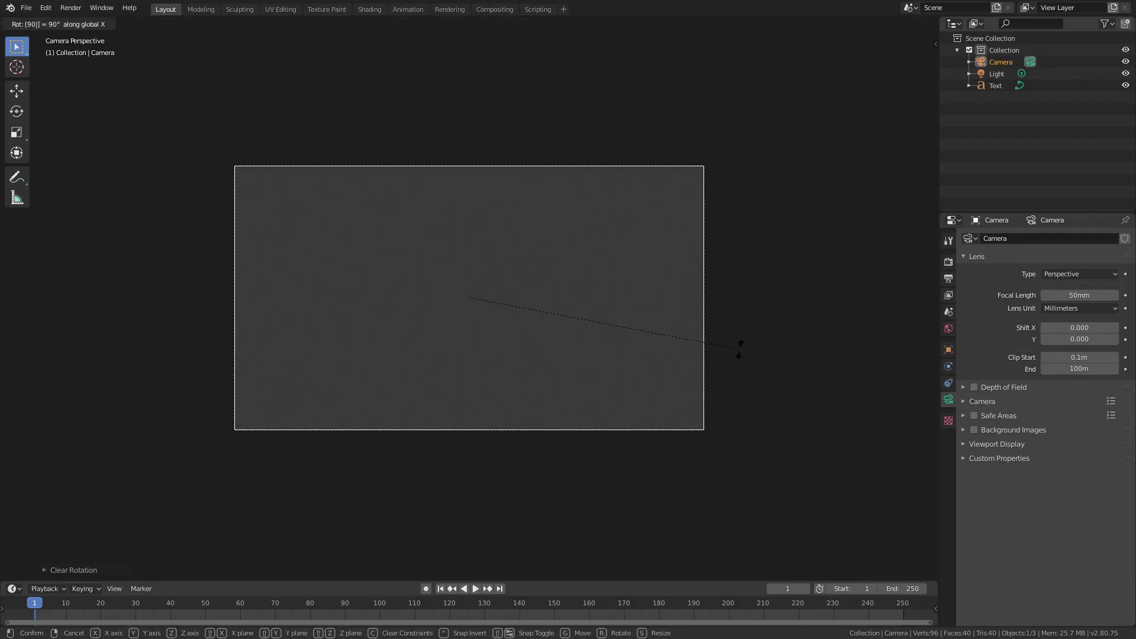
key("Return")
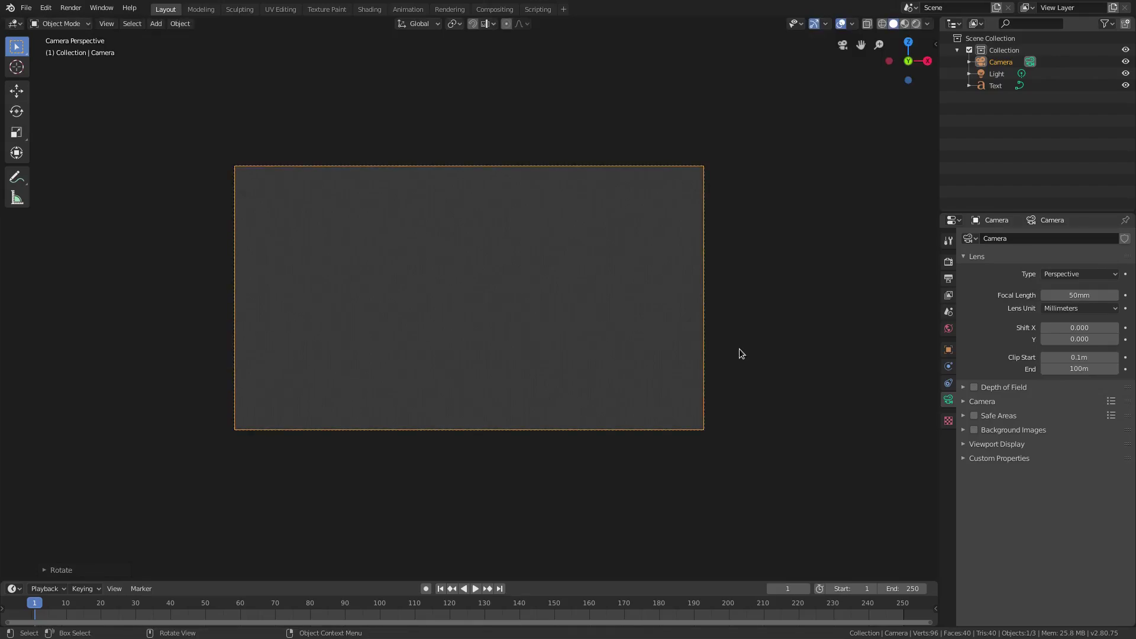
Step: Move the camera back about 9 m along its local Z axis to frame the whole text
key("g")
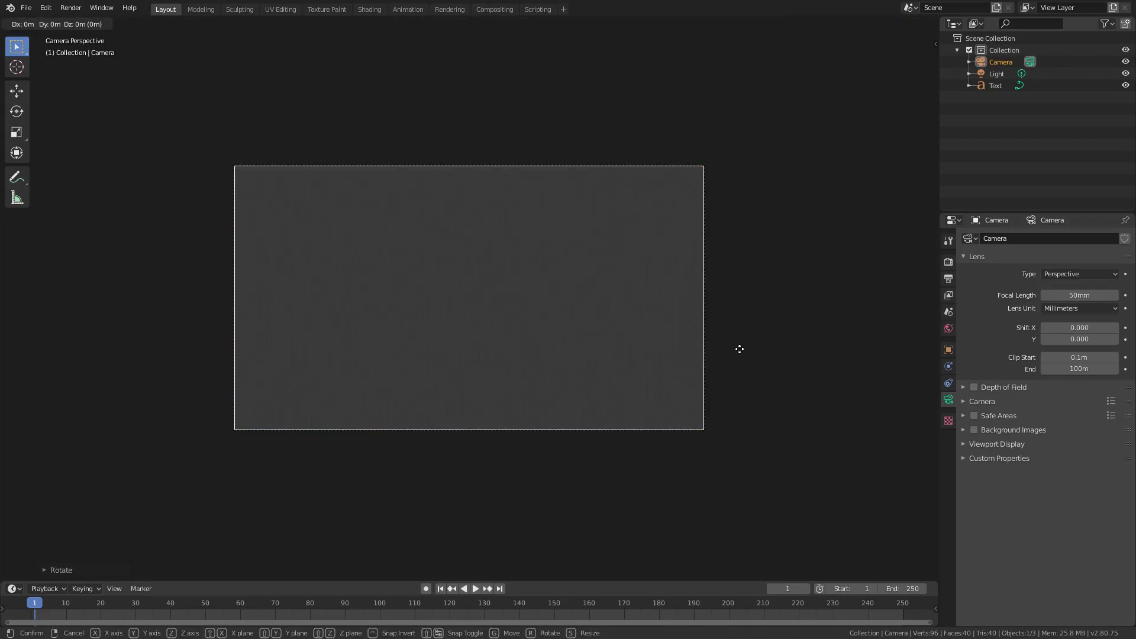
key("z")
key("z")
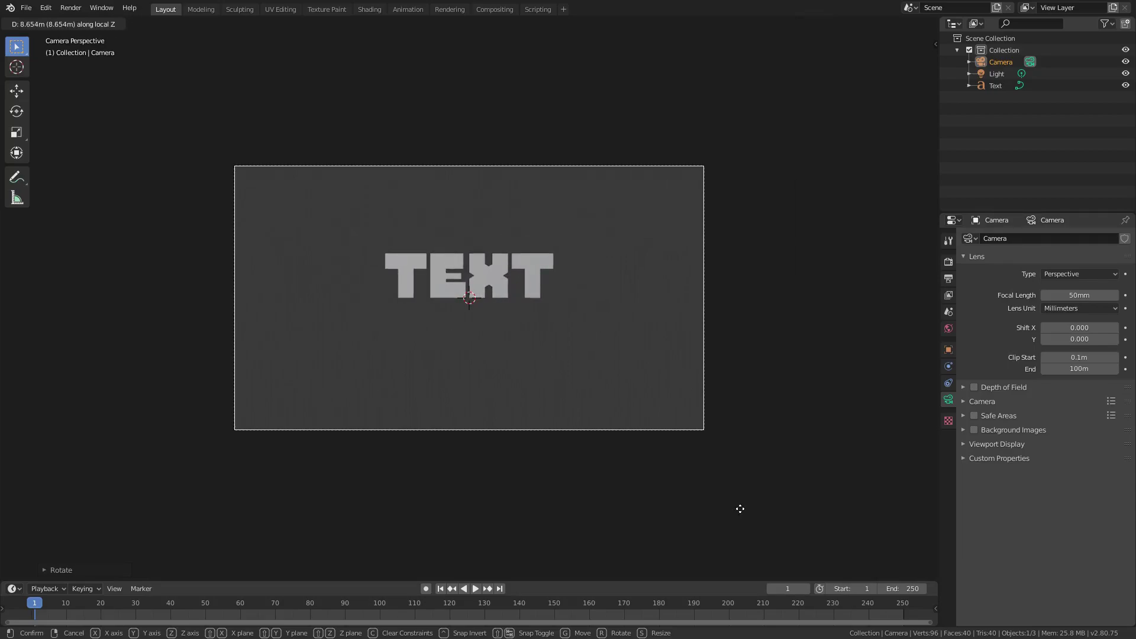
left_click(740, 510)
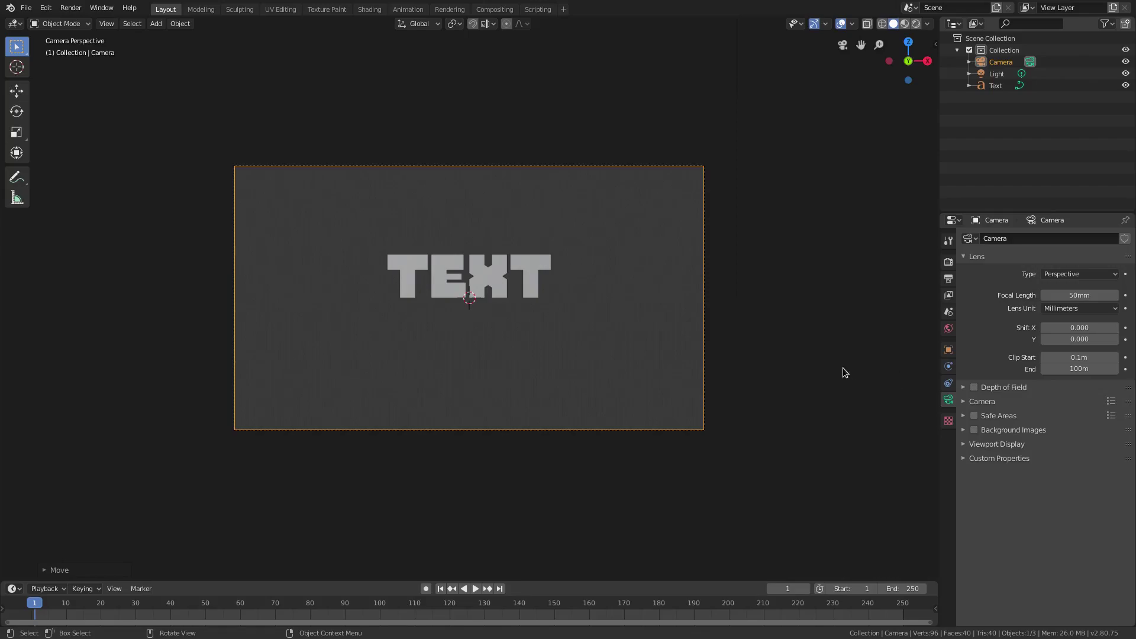
Step: Set the text object's vertical (Y) spacing offset to -0.25 m to centre the letters on the origin
left_click(533, 268)
scroll(1052, 462, "down", 8)
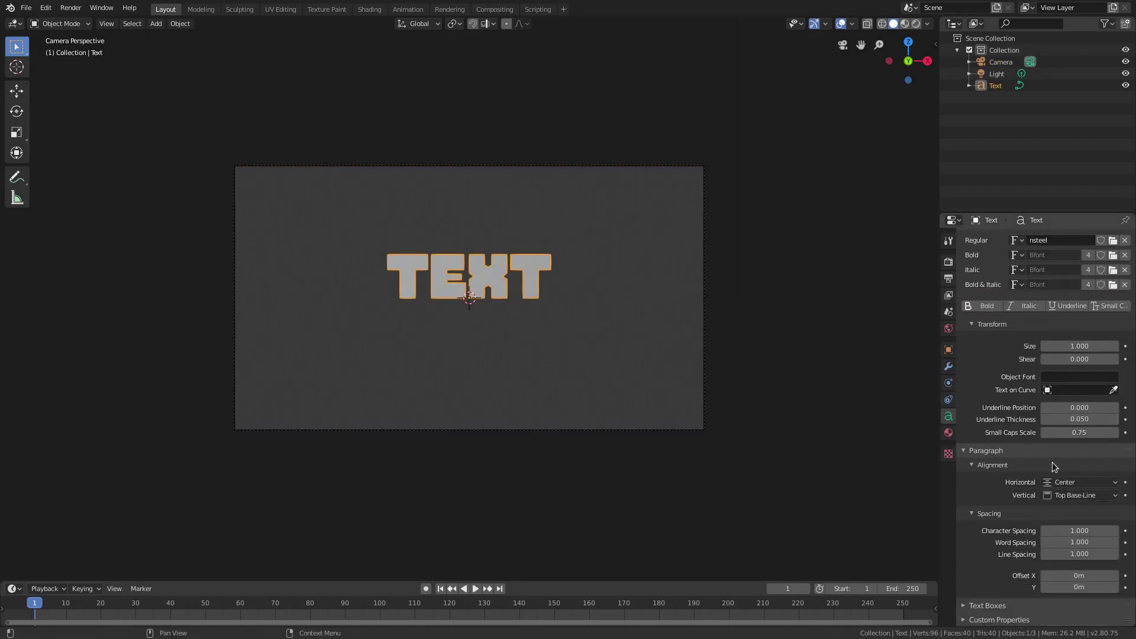
left_click(1045, 588)
left_click(1045, 587)
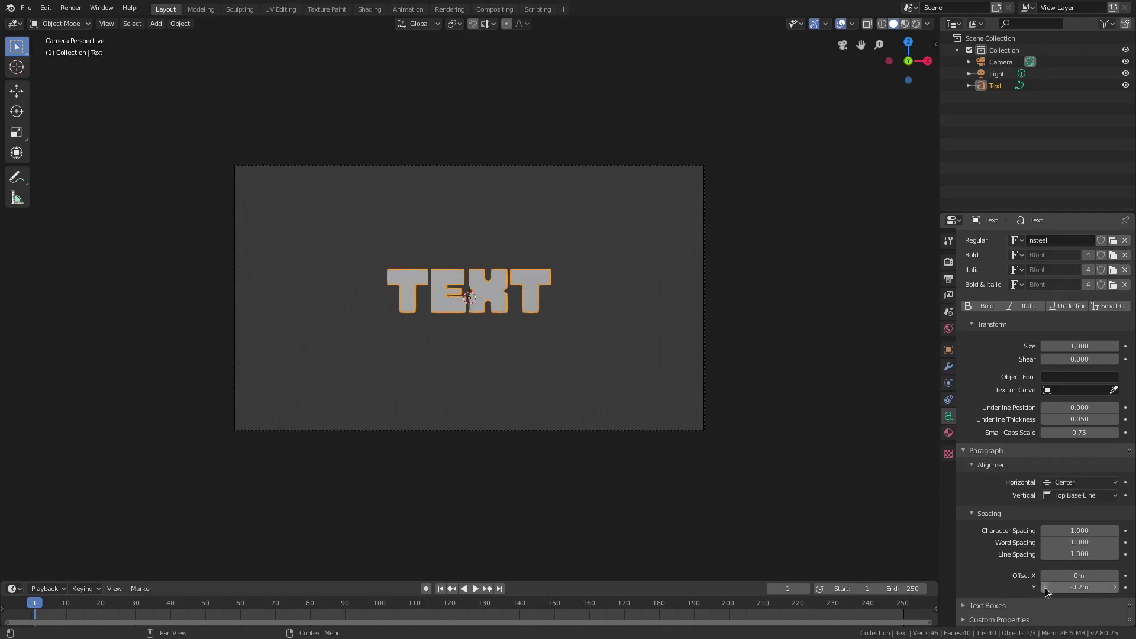
left_click(1045, 588)
scroll(467, 347, "up", 3)
double_click(1087, 587)
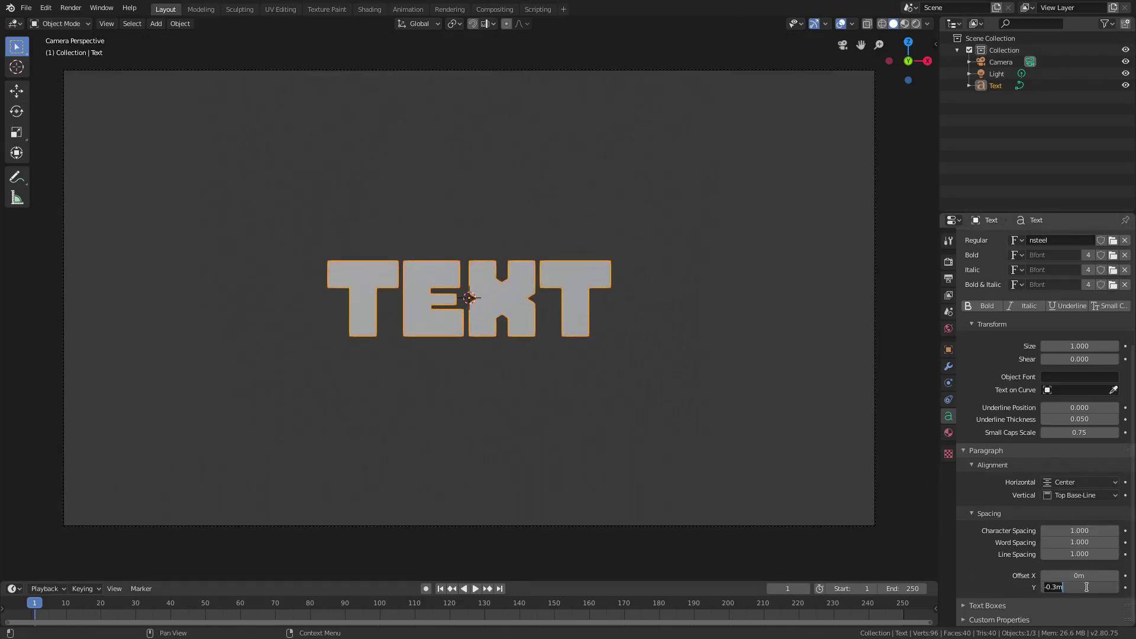
key("Left")
key("BackSpace")
type("25")
key("Return")
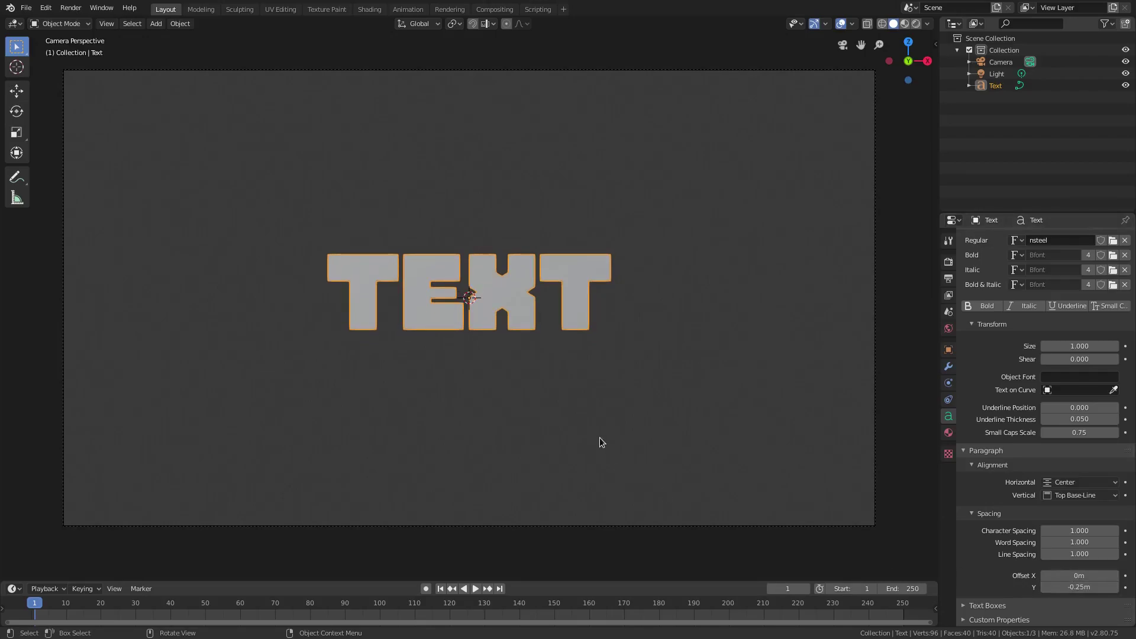
scroll(600, 436, "down", 4)
scroll(586, 426, "up", 3)
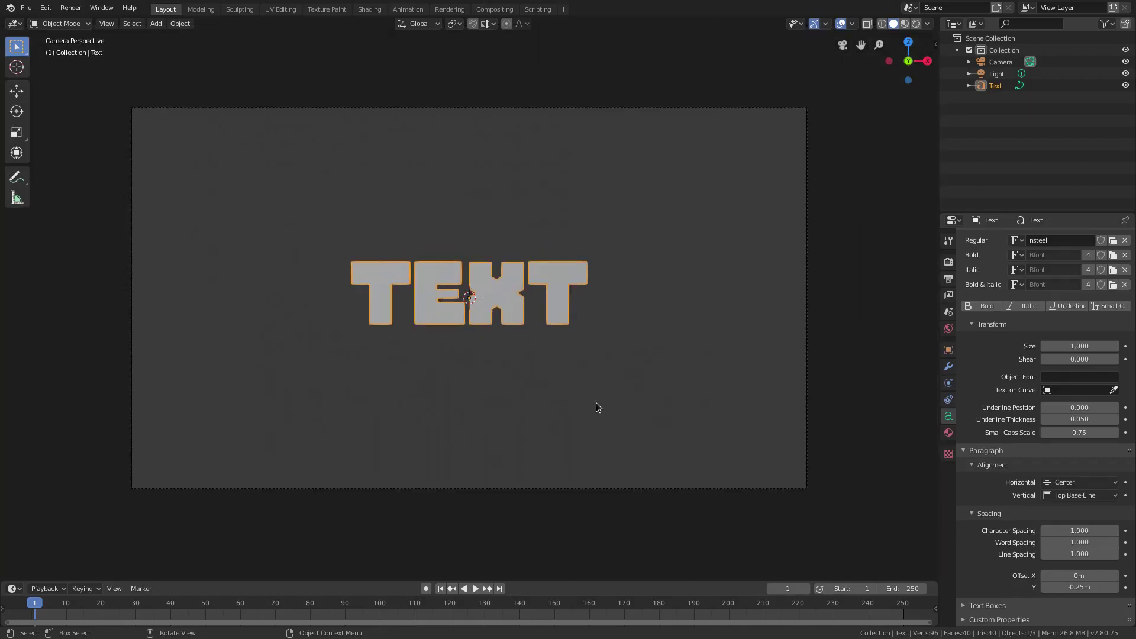
scroll(595, 403, "down", 1)
scroll(577, 324, "up", 1)
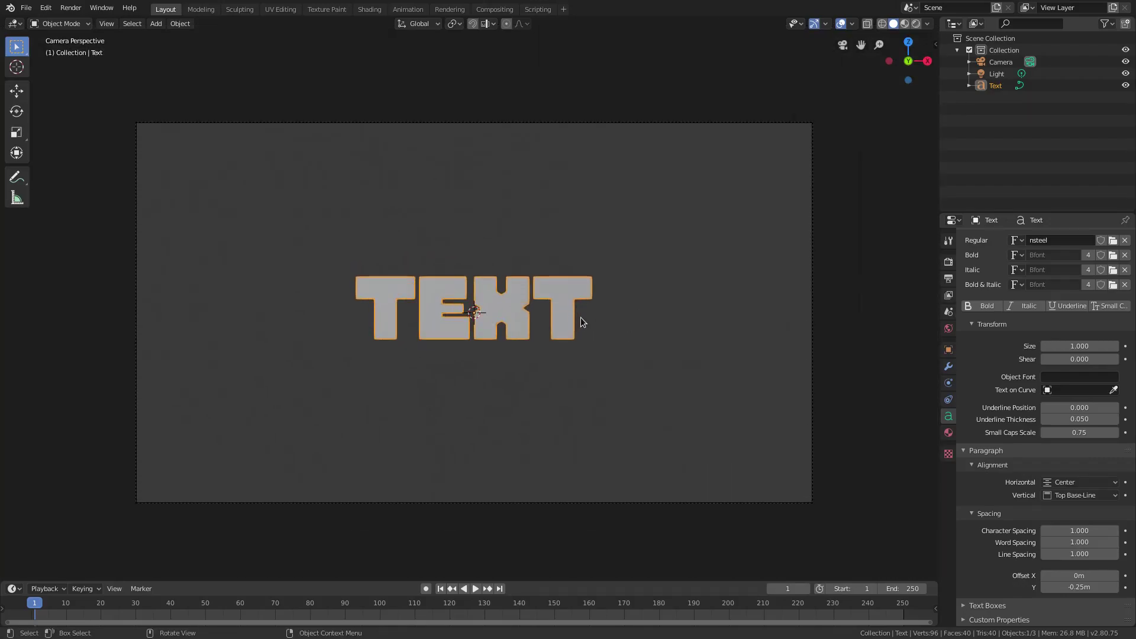
middle_click_drag(797, 313, 809, 316, "shift")
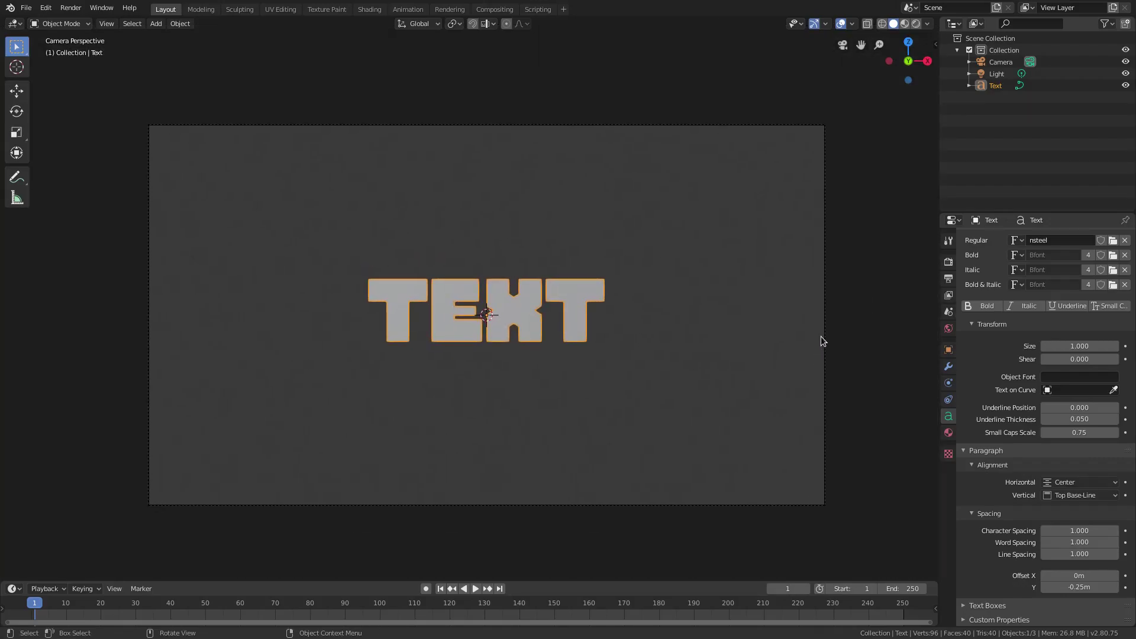
Step: Switch the viewport to rendered shading and set the world background colour to pure white, with a value of 1.000
left_click(912, 26)
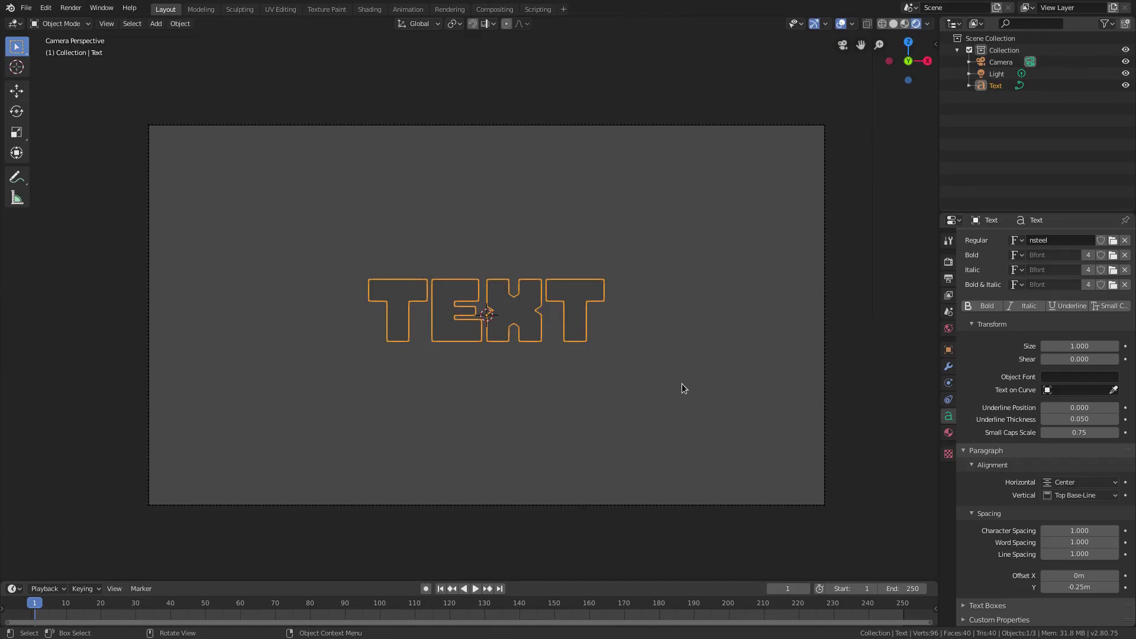
left_click(949, 329)
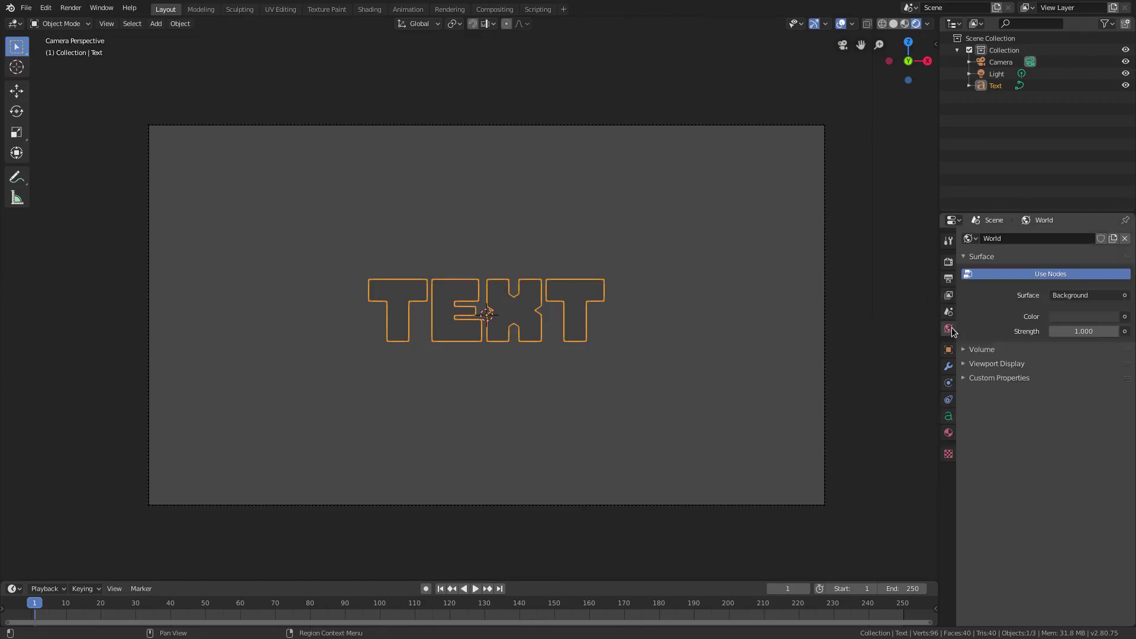
left_click(1084, 314)
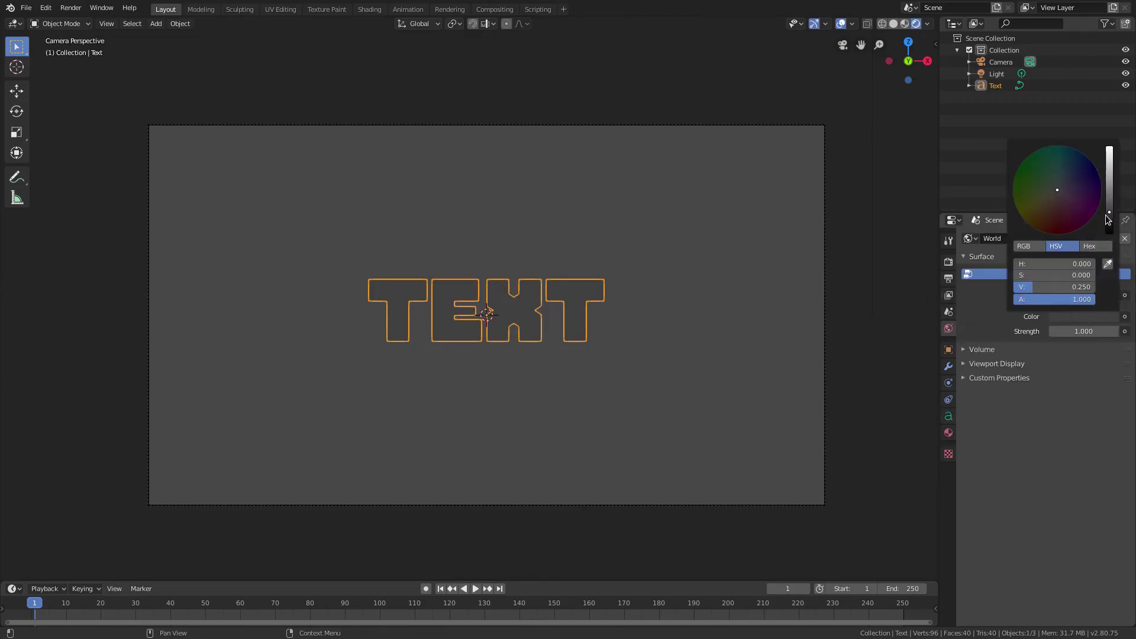
left_click_drag(1106, 215, 1111, 149)
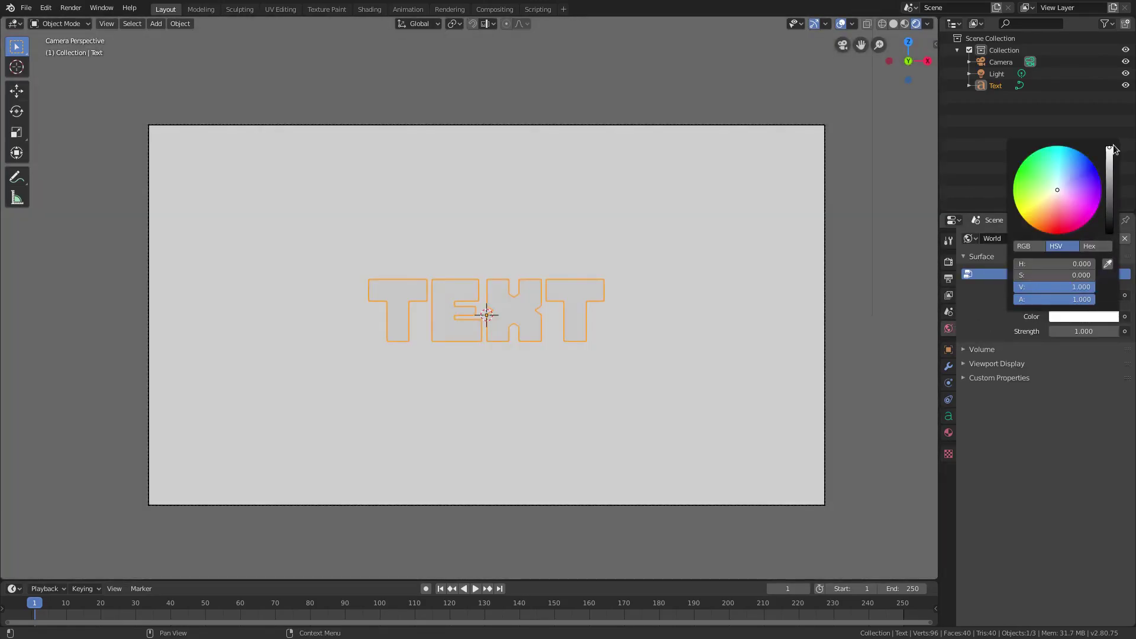
Step: Set the scene's colour management view transform to Standard
left_click(949, 279)
left_click(948, 295)
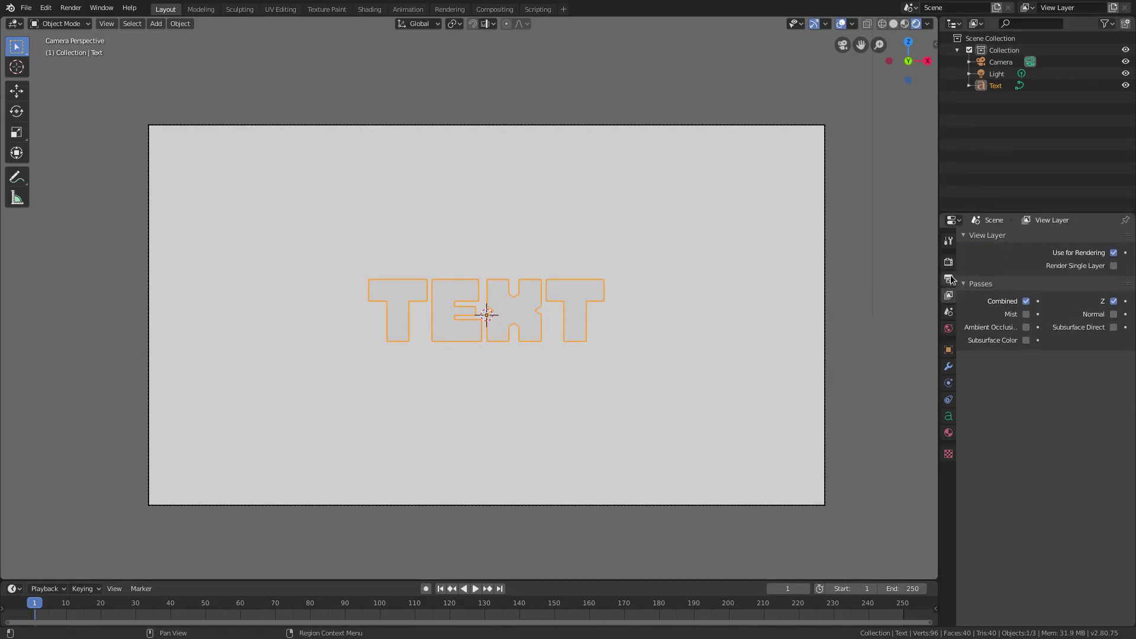
left_click(948, 240)
left_click(949, 263)
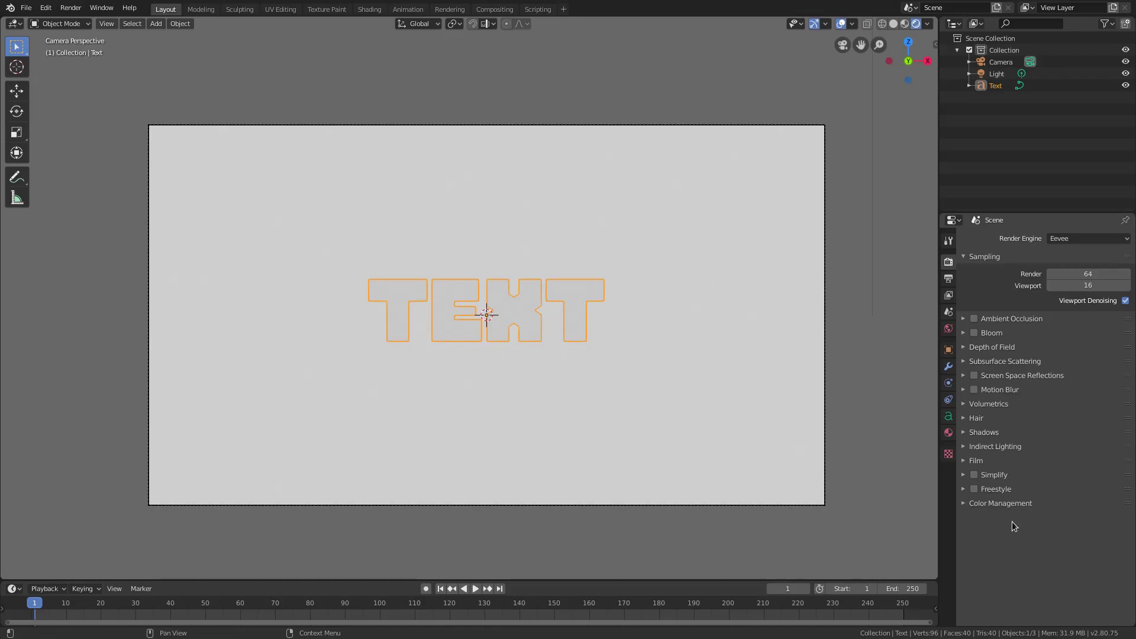
left_click(988, 503)
left_click(1065, 539)
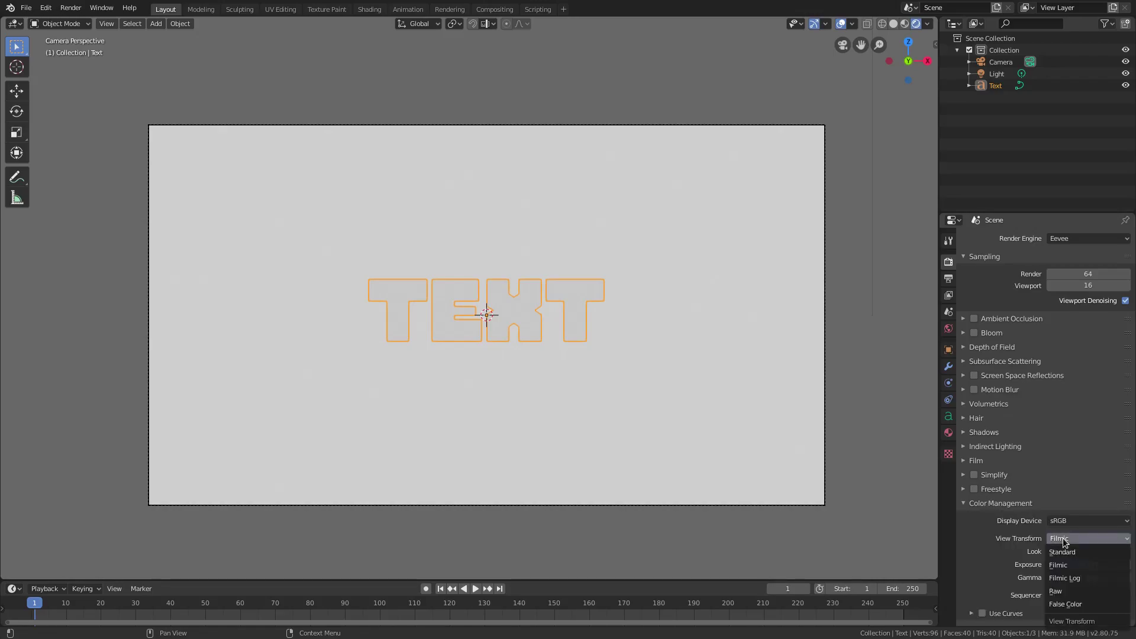
left_click(1069, 552)
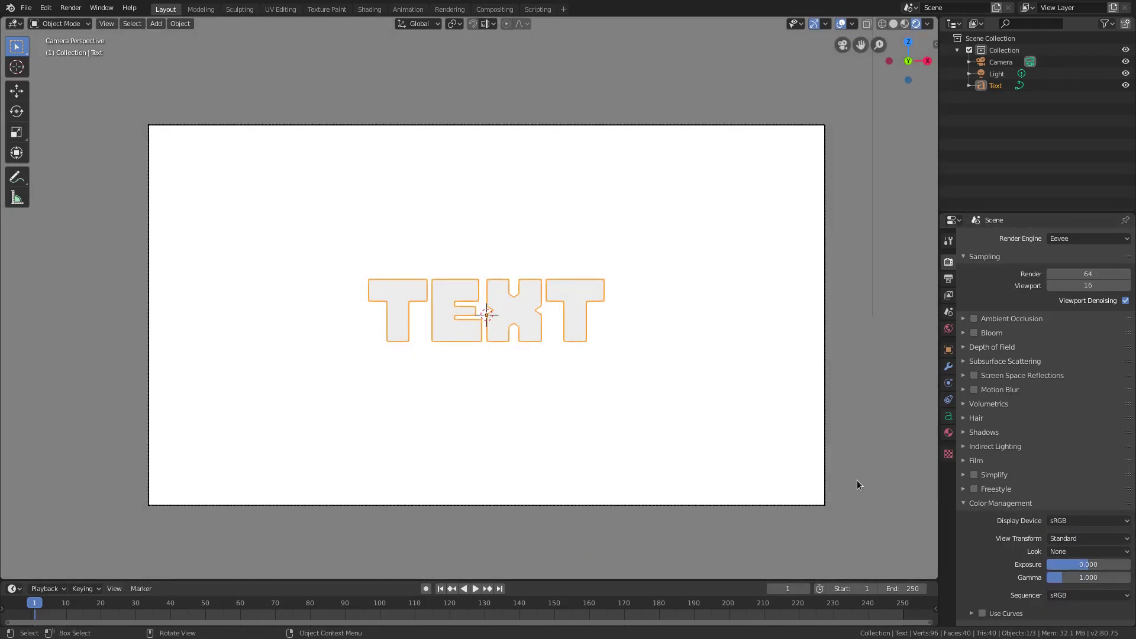
Step: Assign the existing material named "Material" to the text object
scroll(468, 384, "up", 1)
scroll(472, 381, "down", 1)
scroll(474, 382, "up", 1)
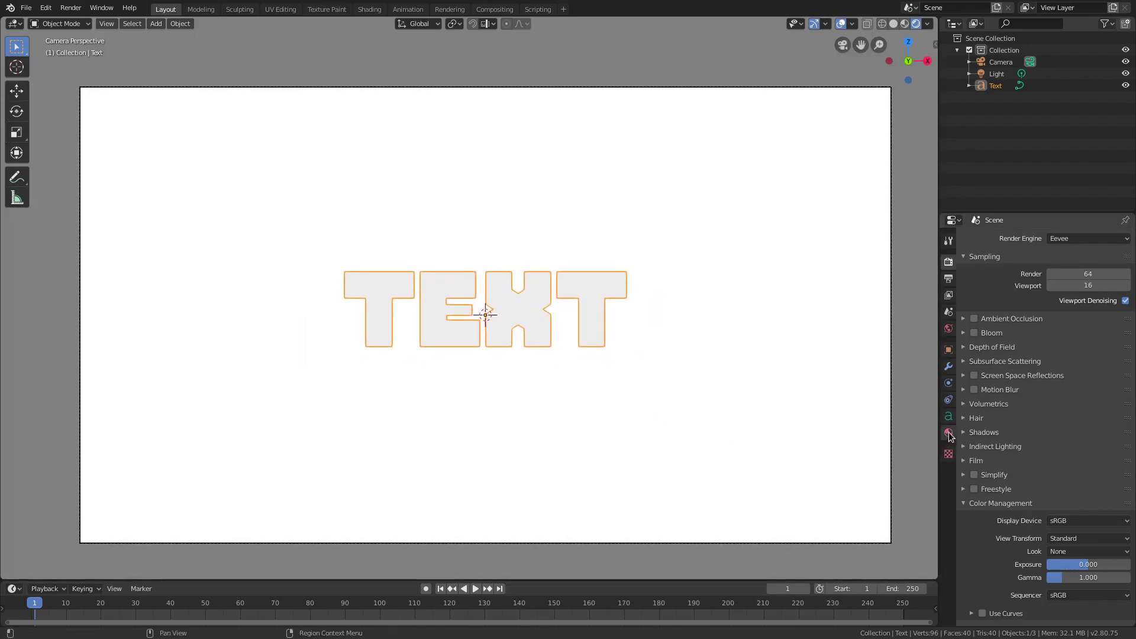
left_click(949, 435)
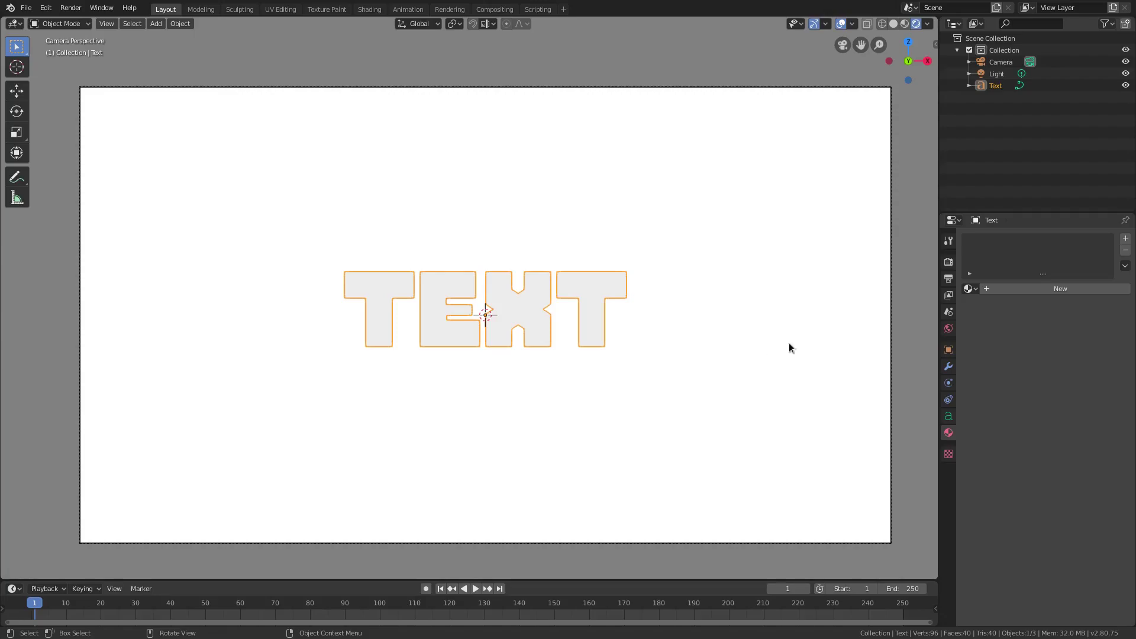
left_click(969, 288)
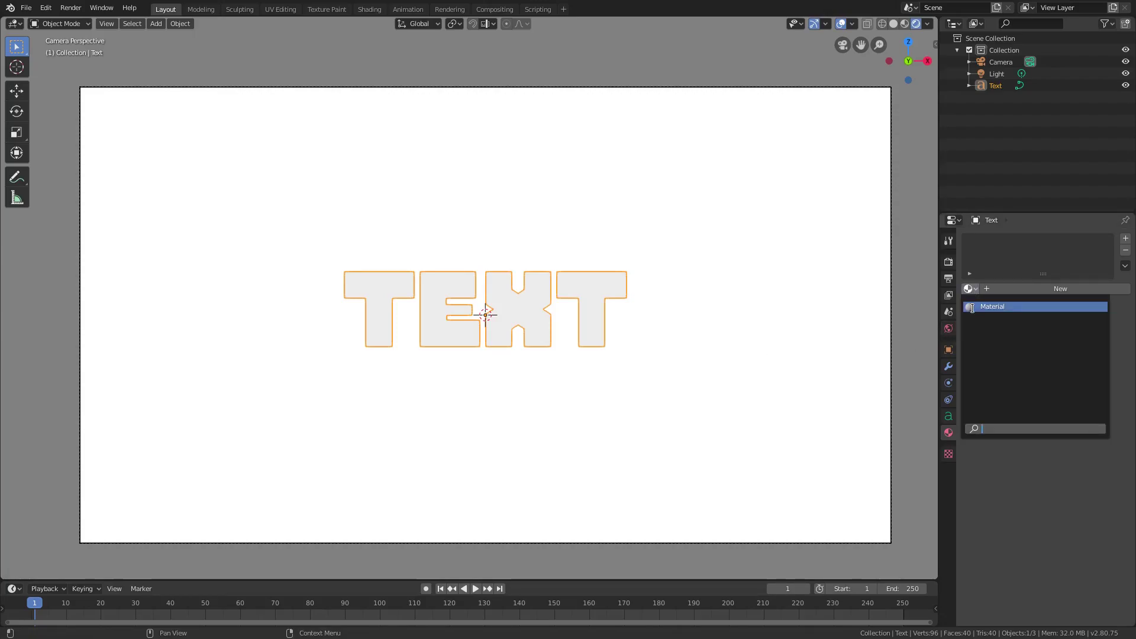
left_click(973, 308)
left_click(1093, 409)
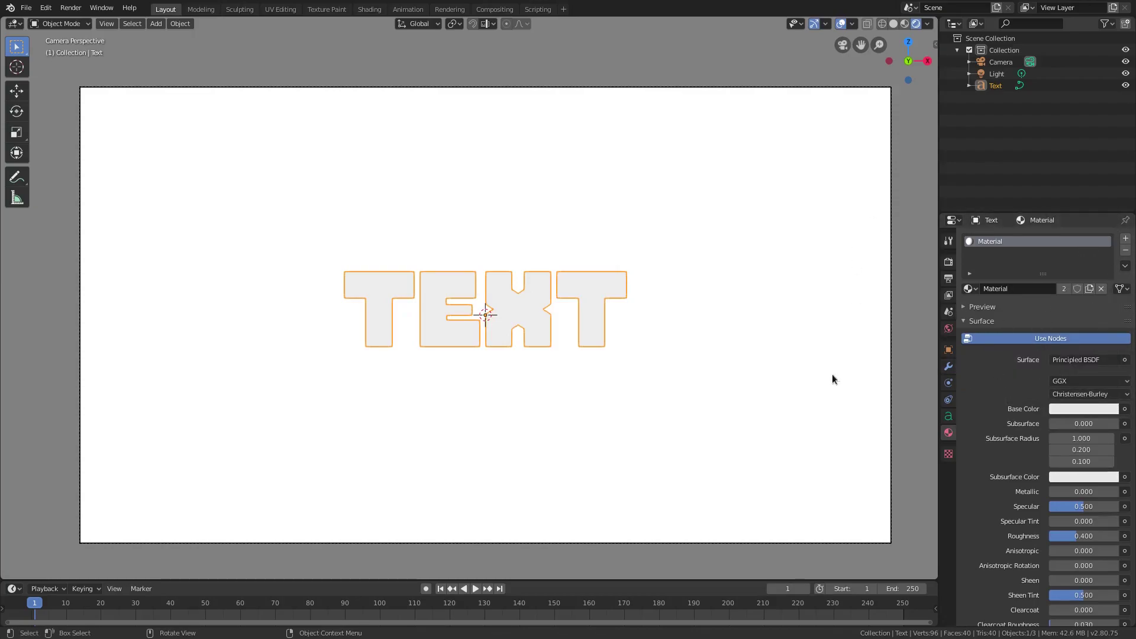
Step: Give the text depth by setting its geometry extrusion to about 0.34 m
middle_click_drag(832, 376, 971, 381)
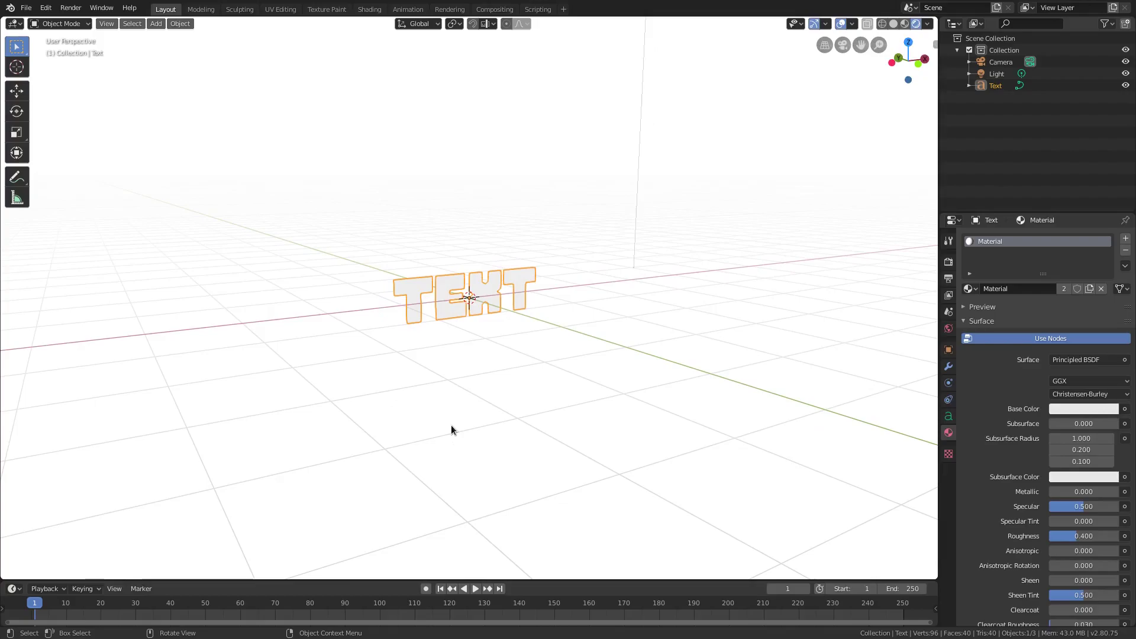
left_click(947, 418)
scroll(1027, 394, "down", 2)
scroll(1000, 381, "up", 2)
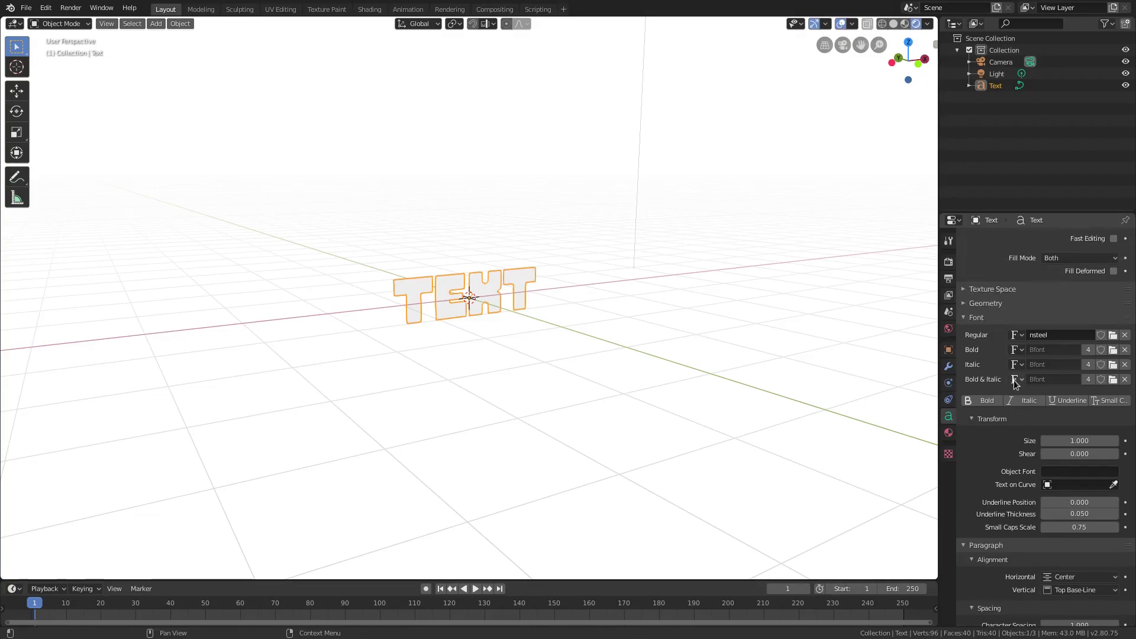
left_click(990, 370)
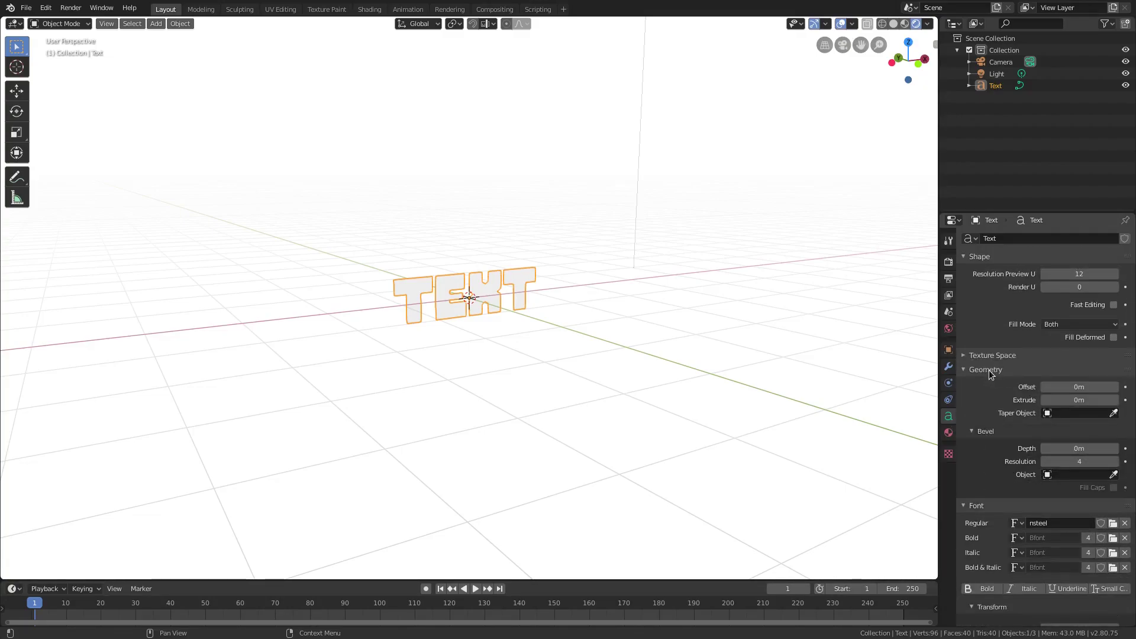
left_click_drag(1045, 400, 1082, 401)
middle_click_drag(681, 486, 609, 489)
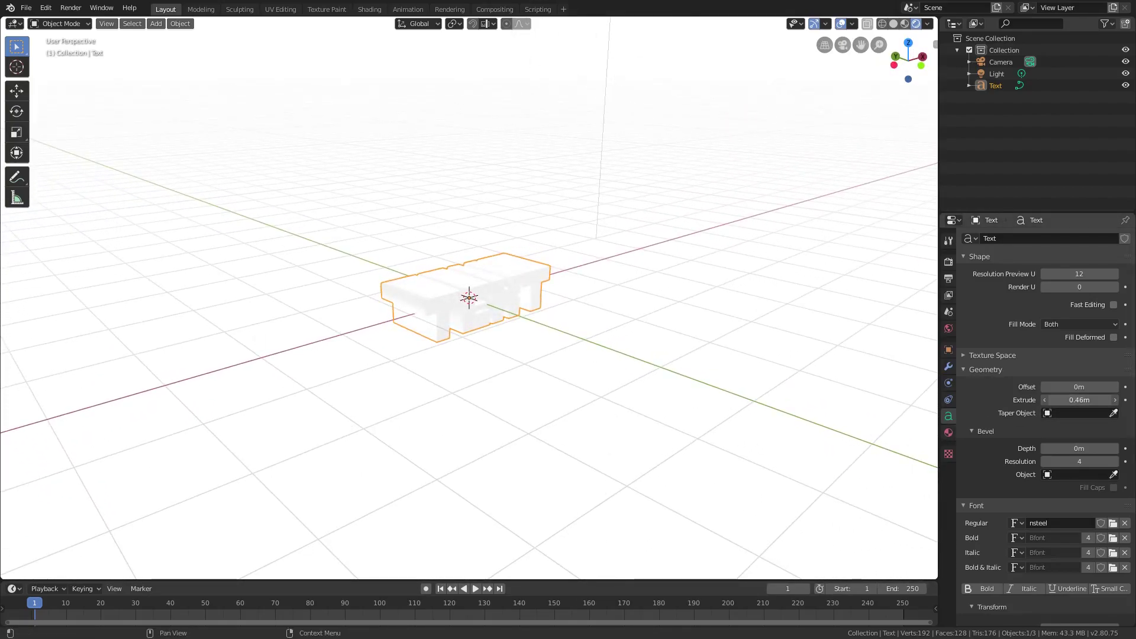
left_click_drag(1065, 400, 1083, 400)
middle_click_drag(590, 487, 611, 496)
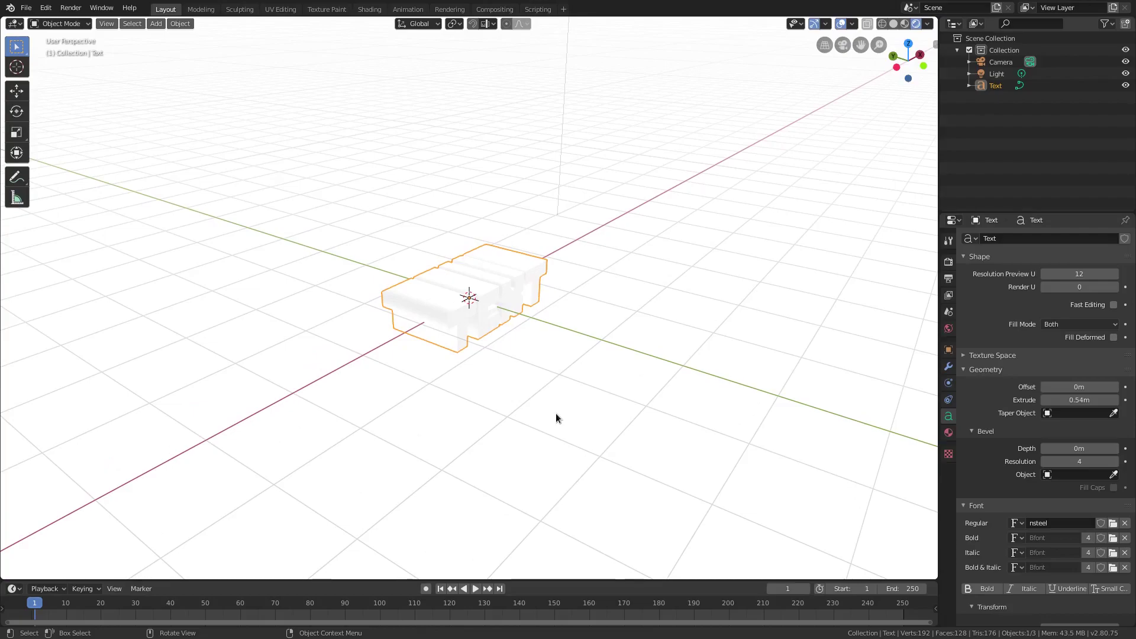
left_click_drag(1065, 400, 1083, 400)
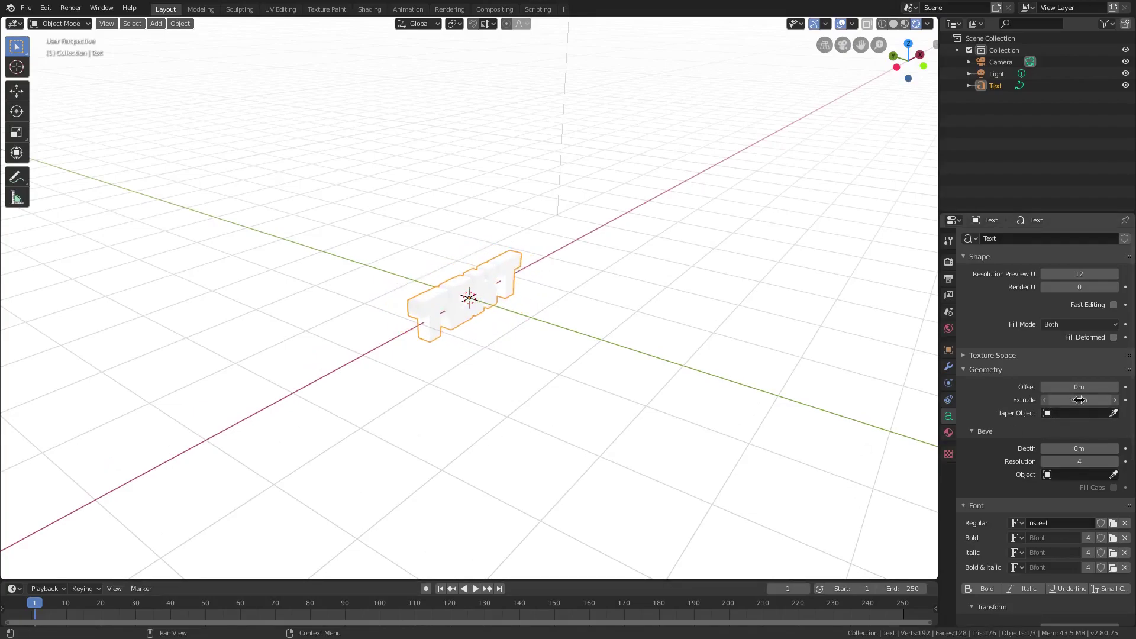
scroll(532, 406, "up", 3)
middle_click_drag(533, 405, 521, 391)
left_click_drag(1079, 400, 1107, 400)
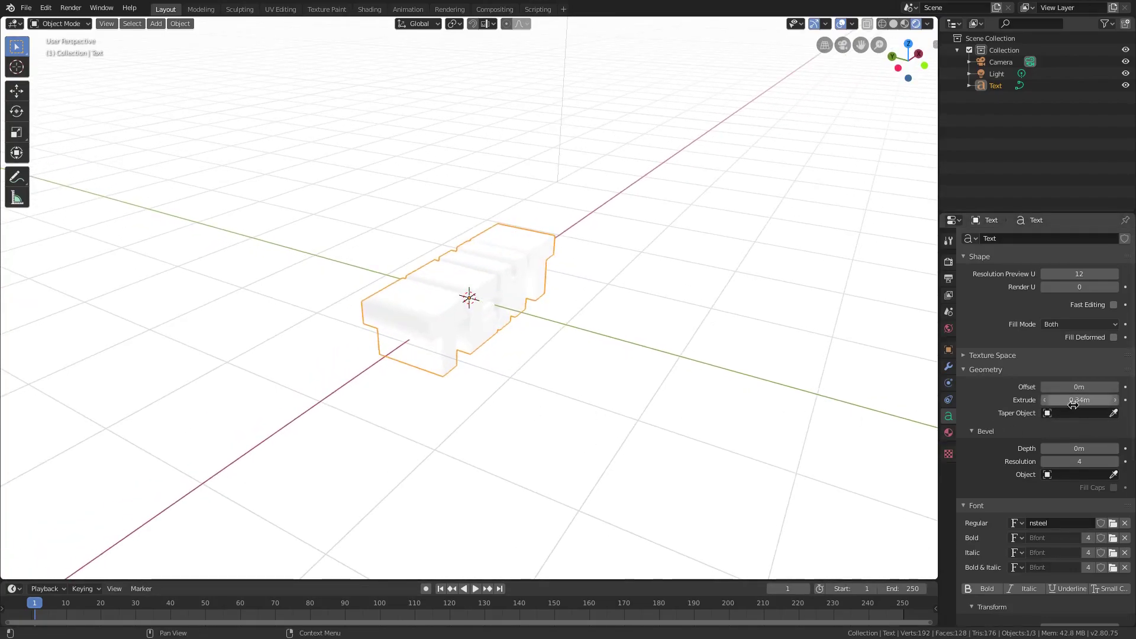
Step: Add a plane mesh at the origin and rotate it 90° about the global X axis
middle_click_drag(598, 331, 608, 375)
key("shift+a")
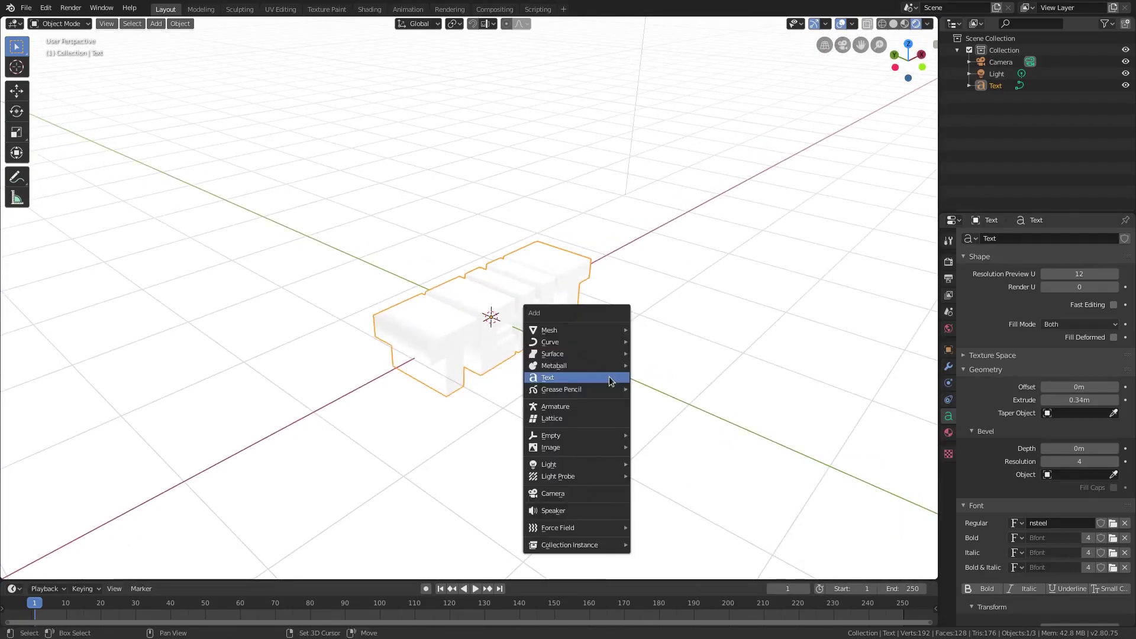
mouse_move(591, 329)
left_click(710, 330)
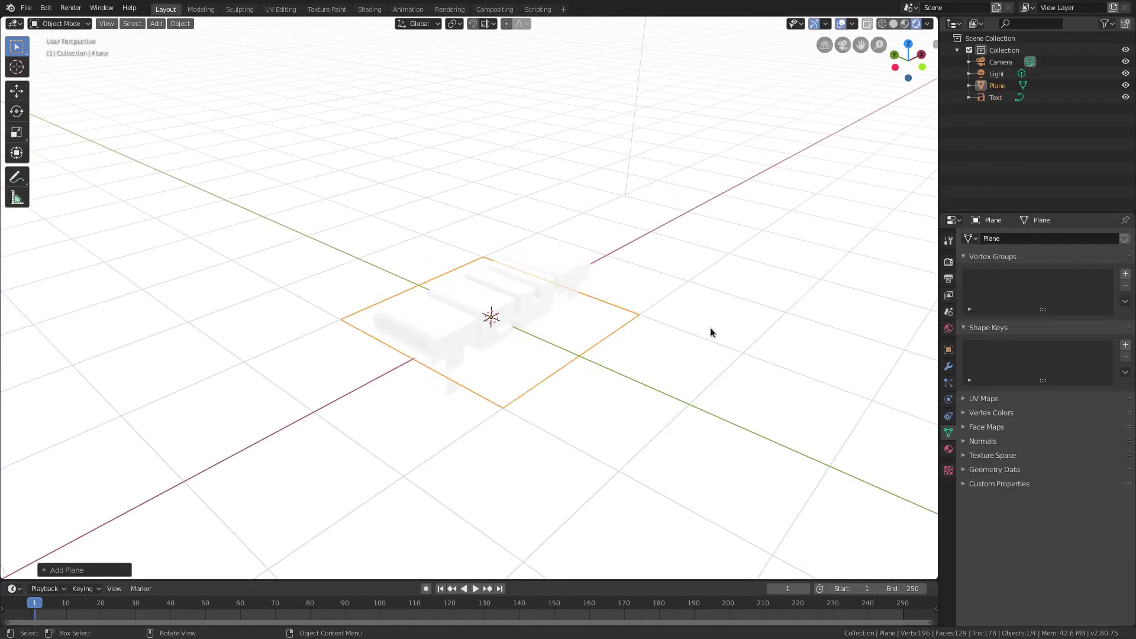
type("rx90")
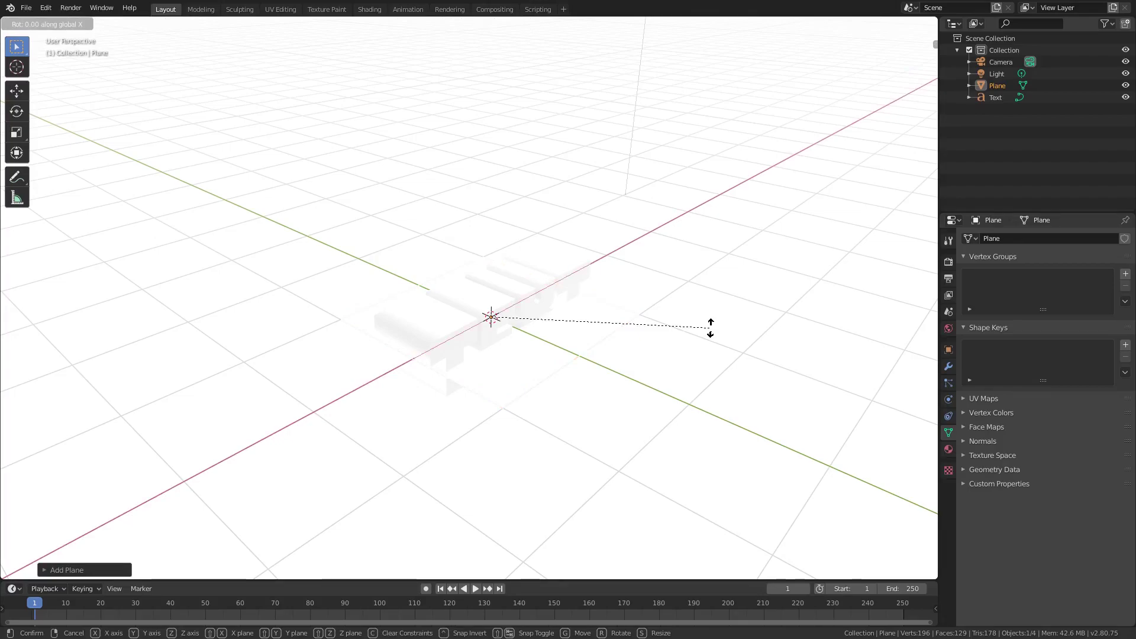
key("Return")
middle_click_drag(697, 325, 344, 305)
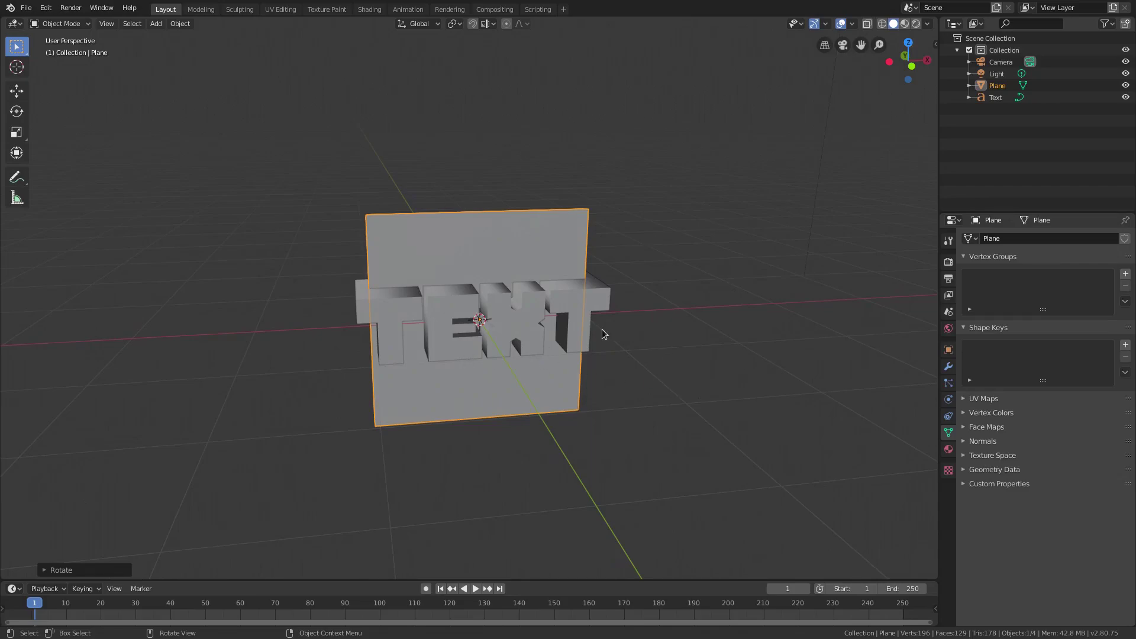
Step: In camera view, scale the plane up uniformly and stretch it along the X axis until it extends past the whole camera frame
key("KP_0")
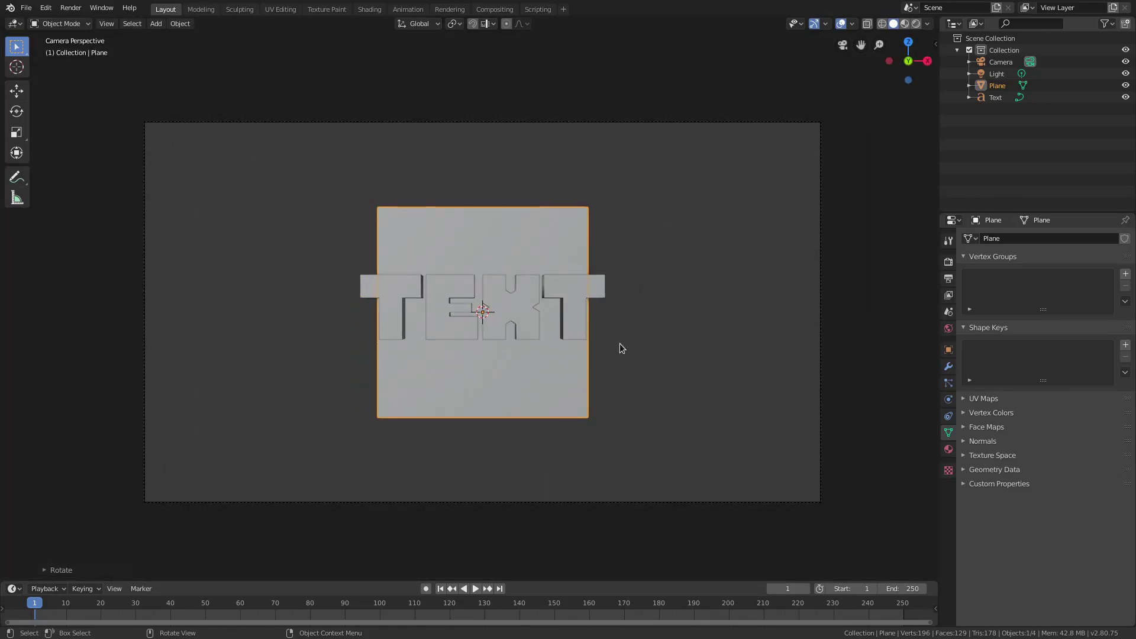
key("s")
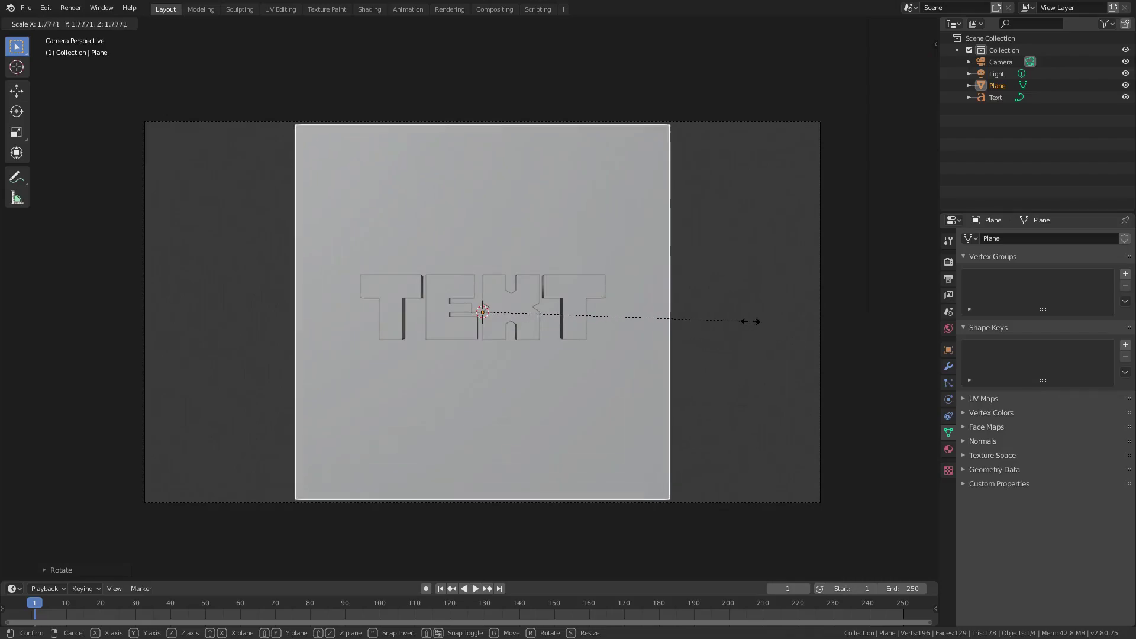
left_click(773, 328)
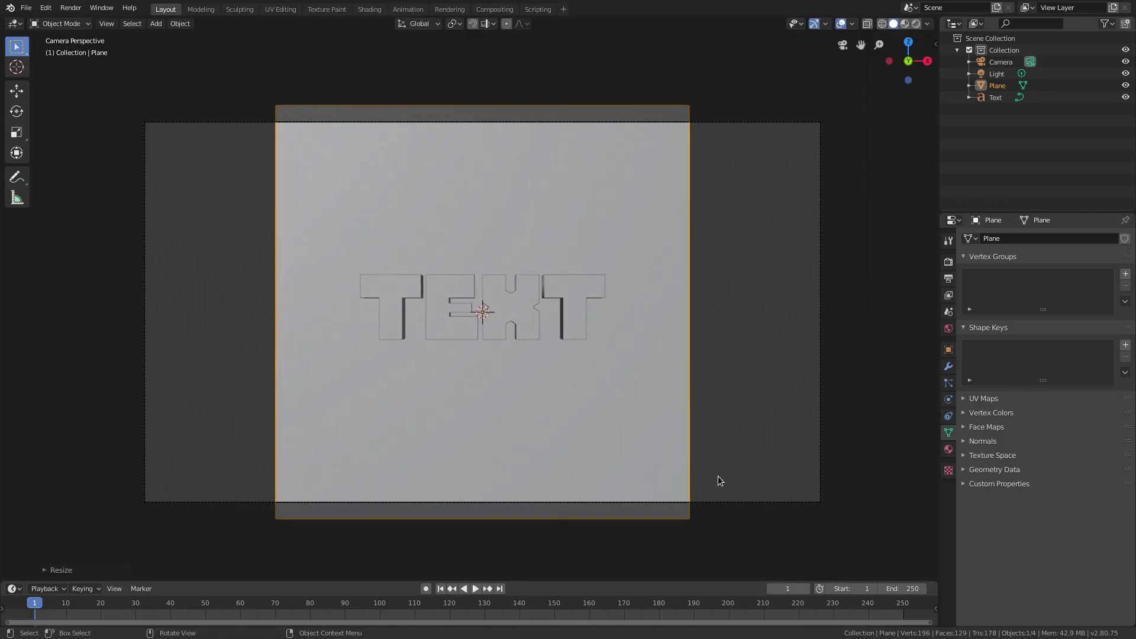
key("s")
key("x")
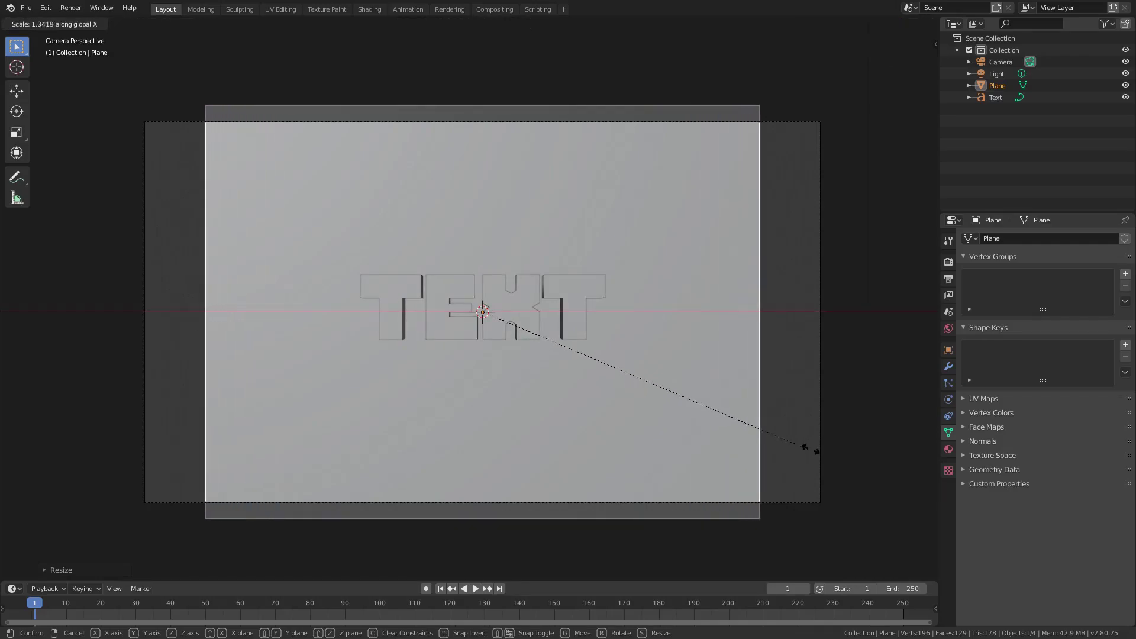
left_click(917, 453)
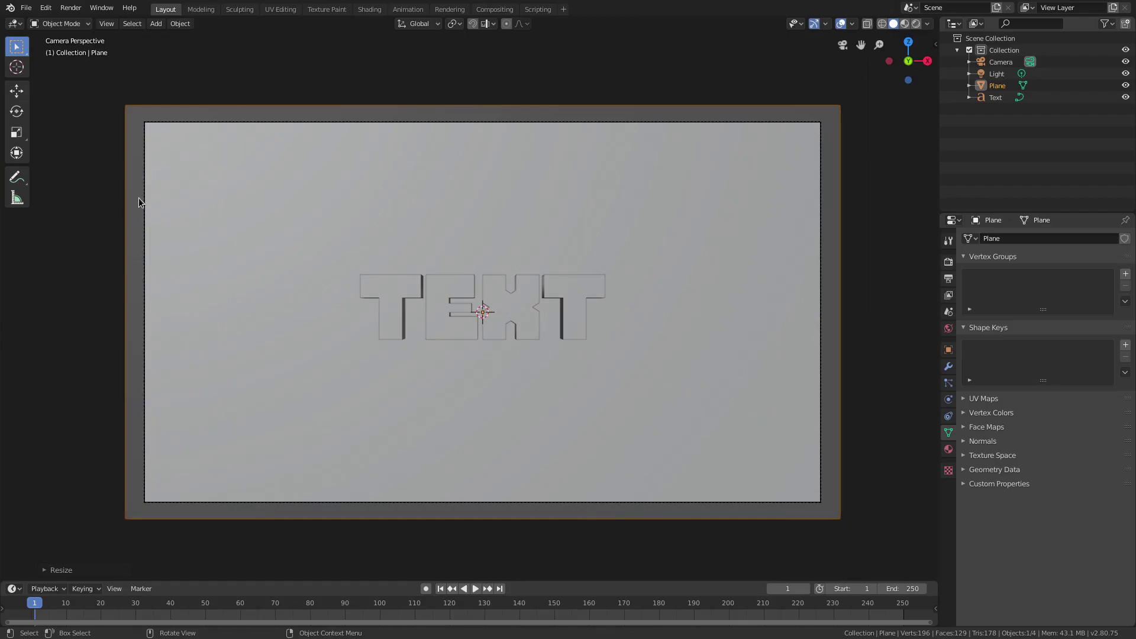
Step: Add a Boolean modifier to the plane in Difference mode with the Text object as its cutter
scroll(474, 352, "down", 3)
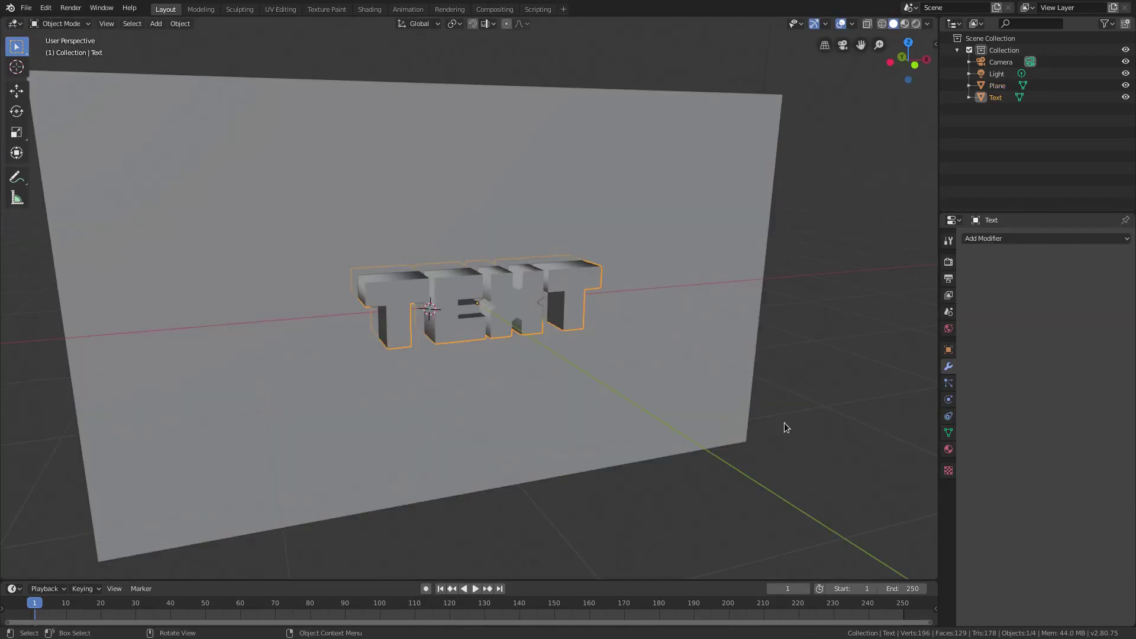
left_click(718, 404)
scroll(630, 328, "down", 4)
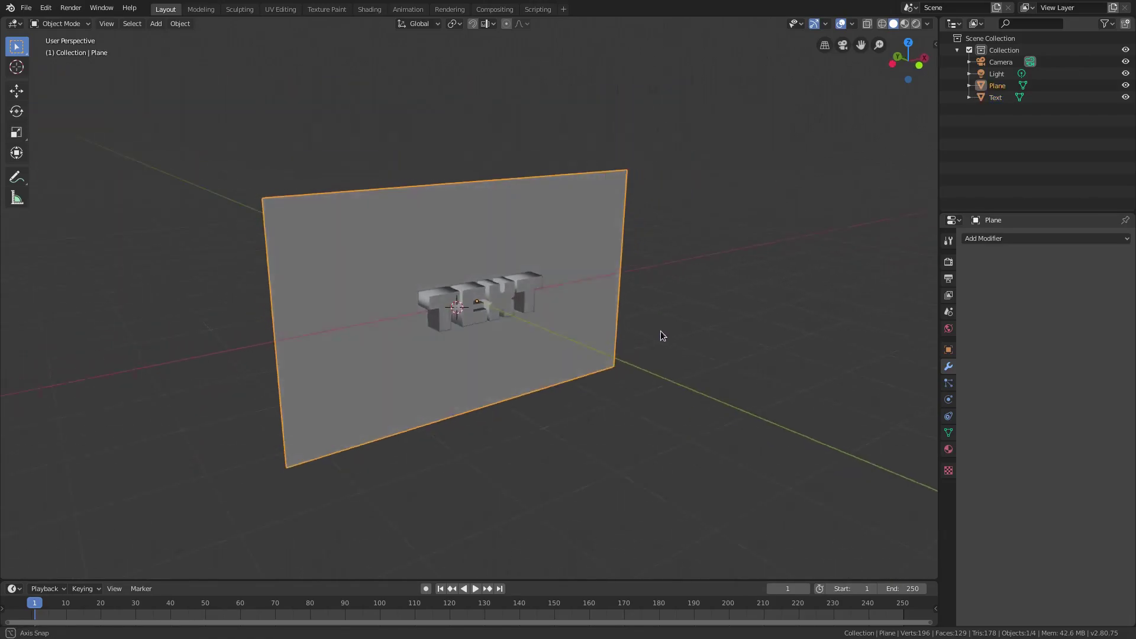
left_click(1031, 238)
left_click(893, 293)
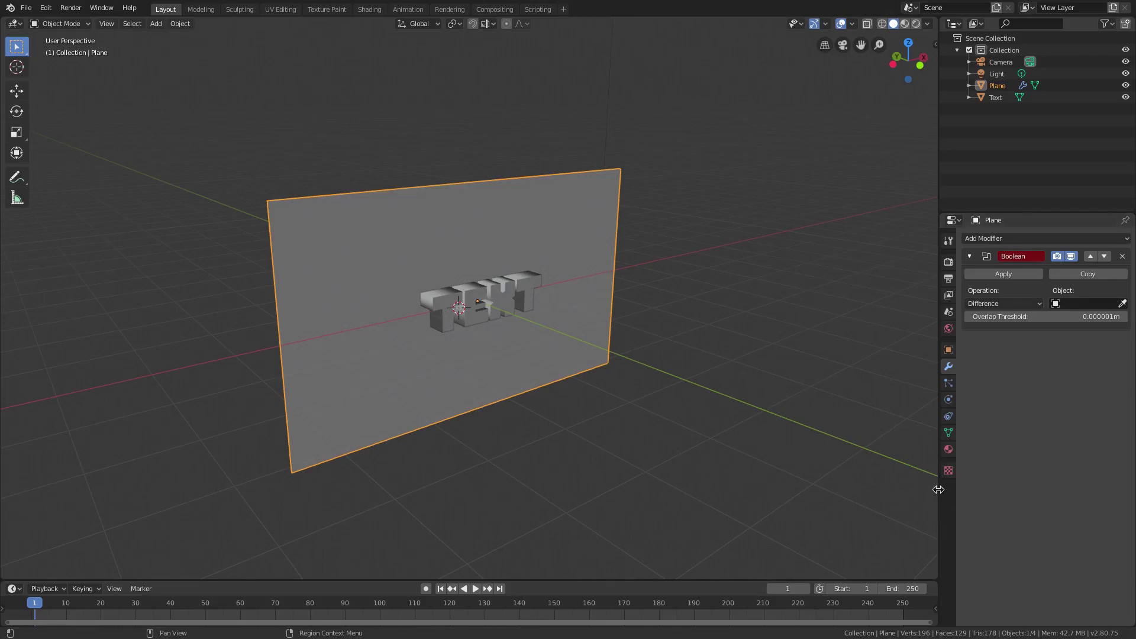
left_click(1088, 304)
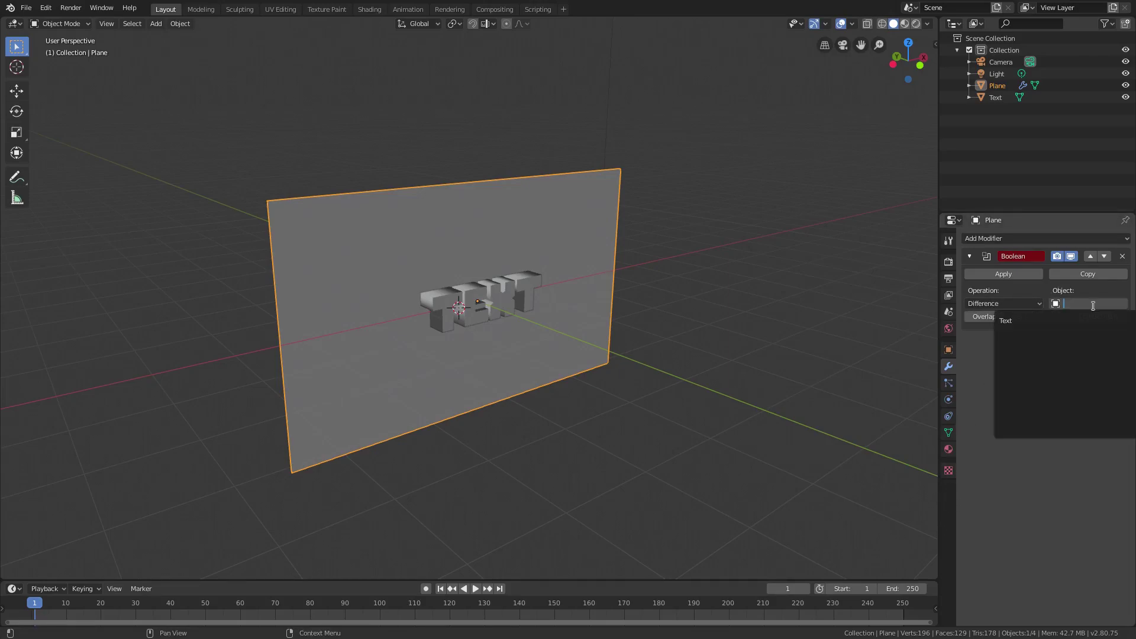
left_click(1005, 320)
Step: Try the Intersect operation on the plane's Boolean modifier and set it back to Difference
scroll(443, 383, "up", 4)
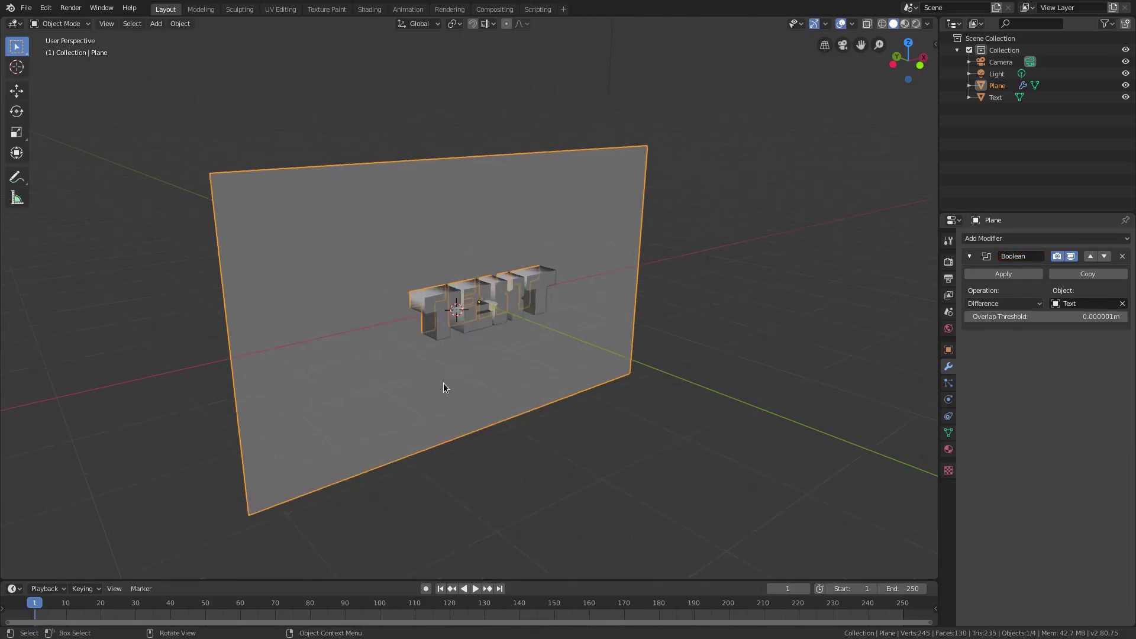
middle_click_drag(443, 383, 542, 350)
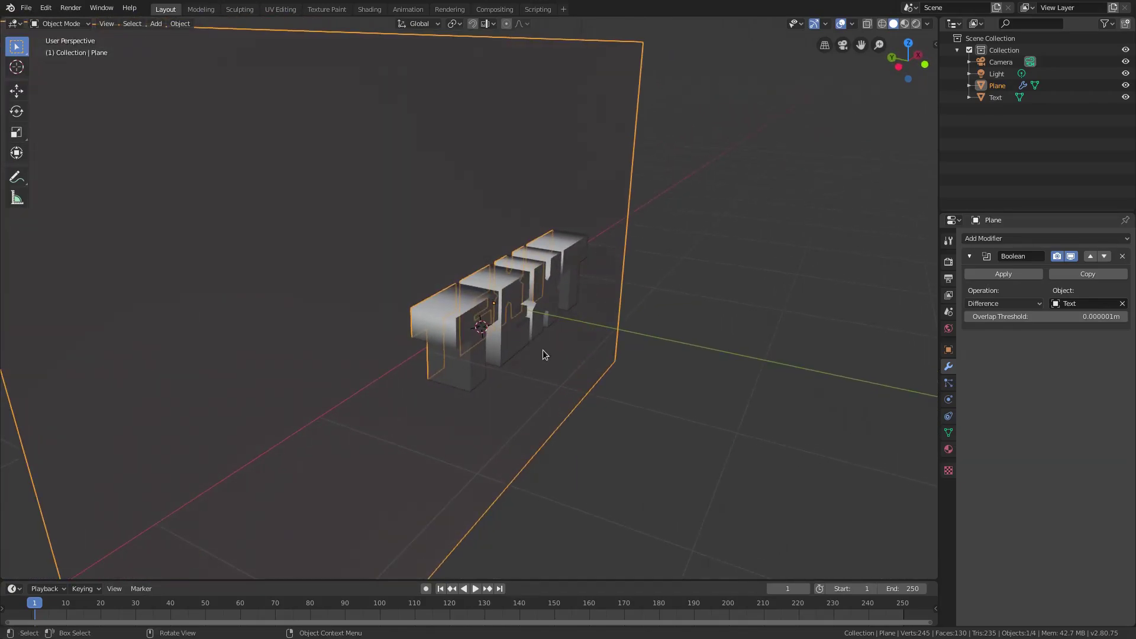
scroll(411, 312, "up", 5)
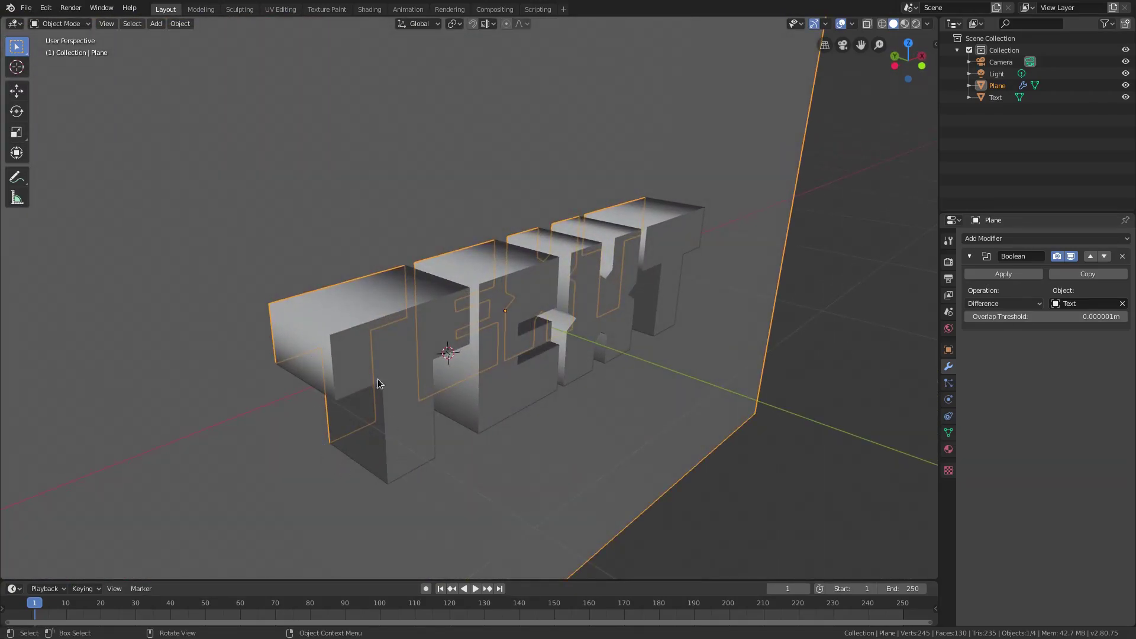
left_click(1009, 303)
left_click(998, 317)
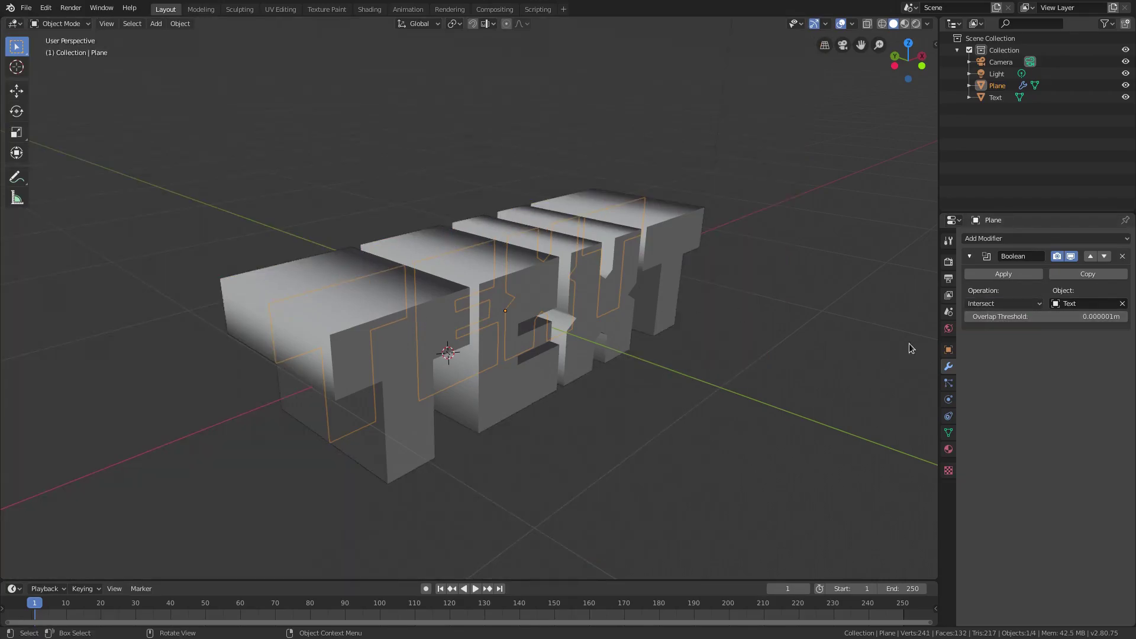
left_click(1006, 303)
left_click(984, 342)
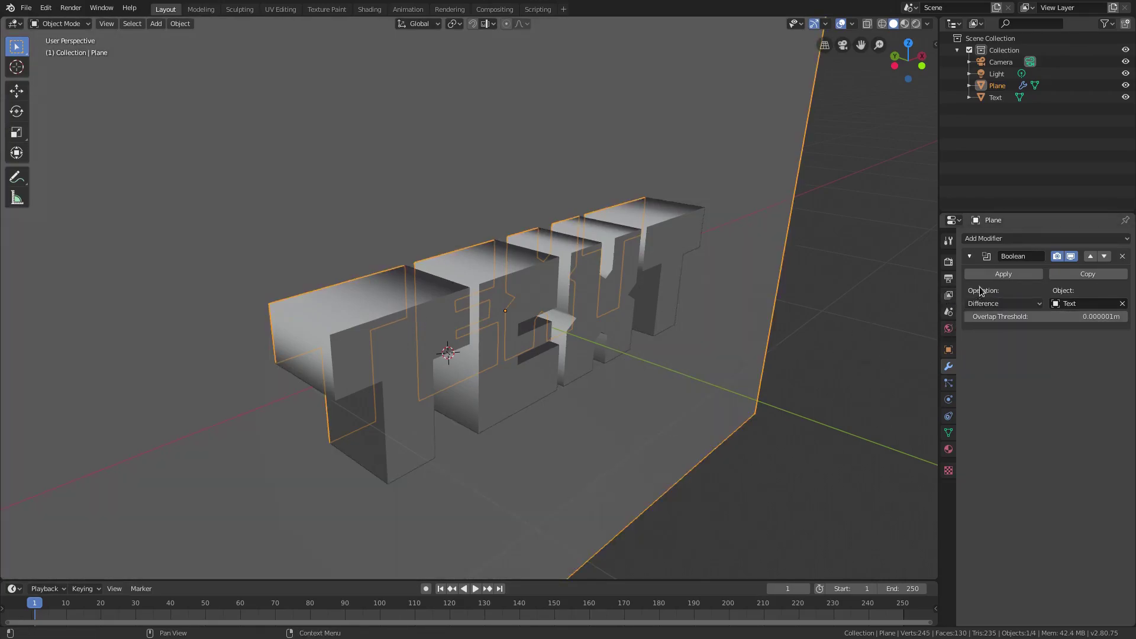
Step: Apply the Boolean modifier to the plane and delete the extruded text object
left_click(1002, 274)
left_click(597, 275)
middle_click_drag(598, 276, 538, 377)
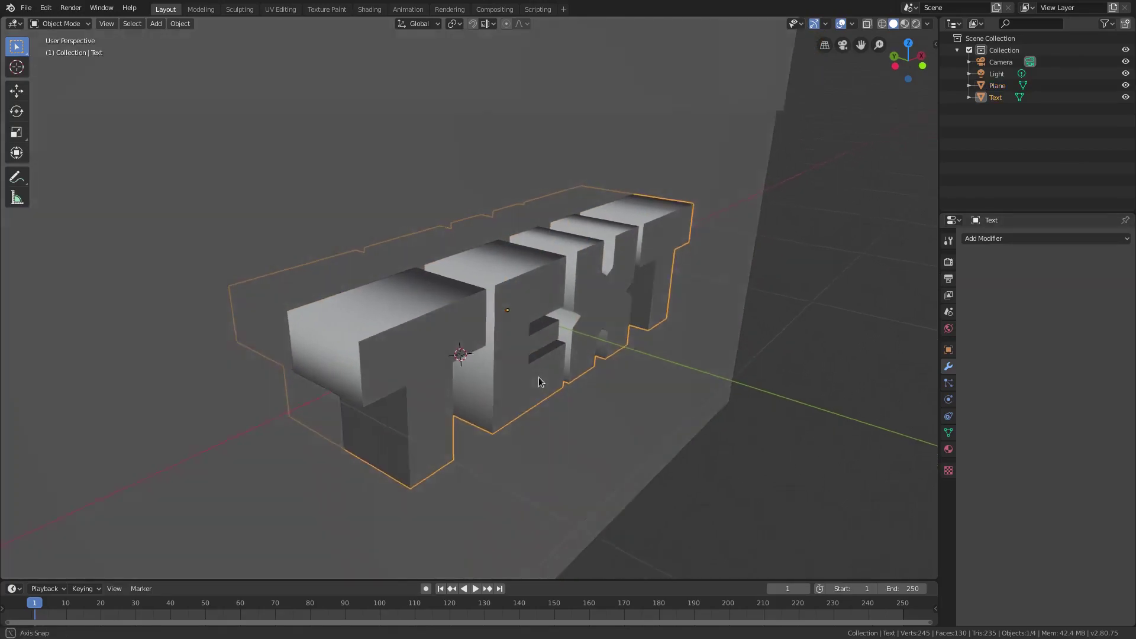
key("g")
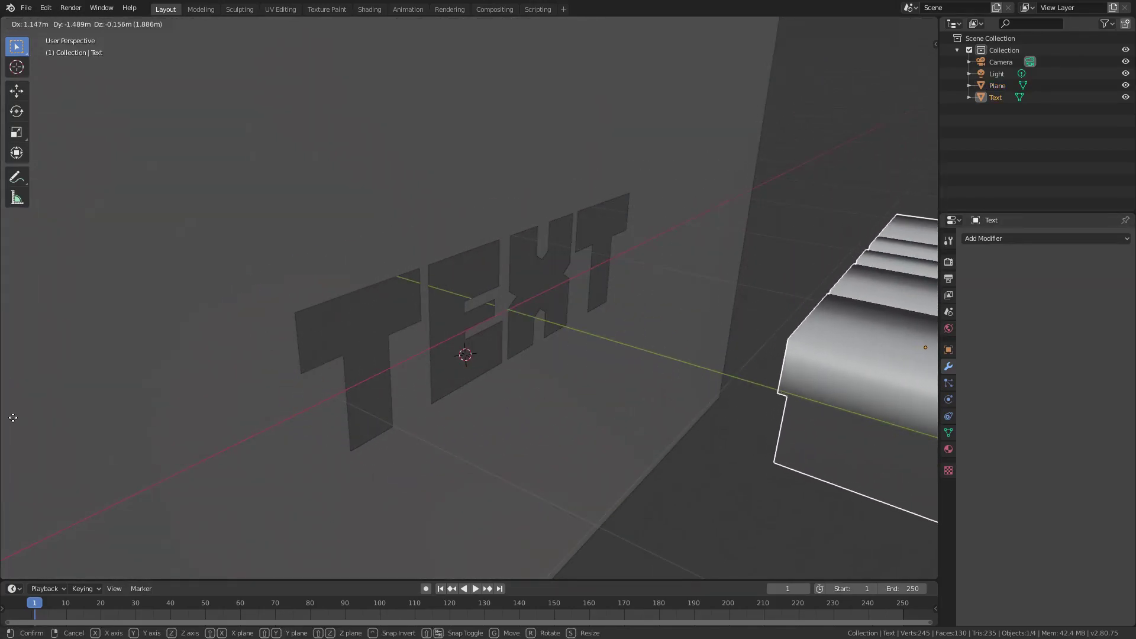
right_click(890, 435)
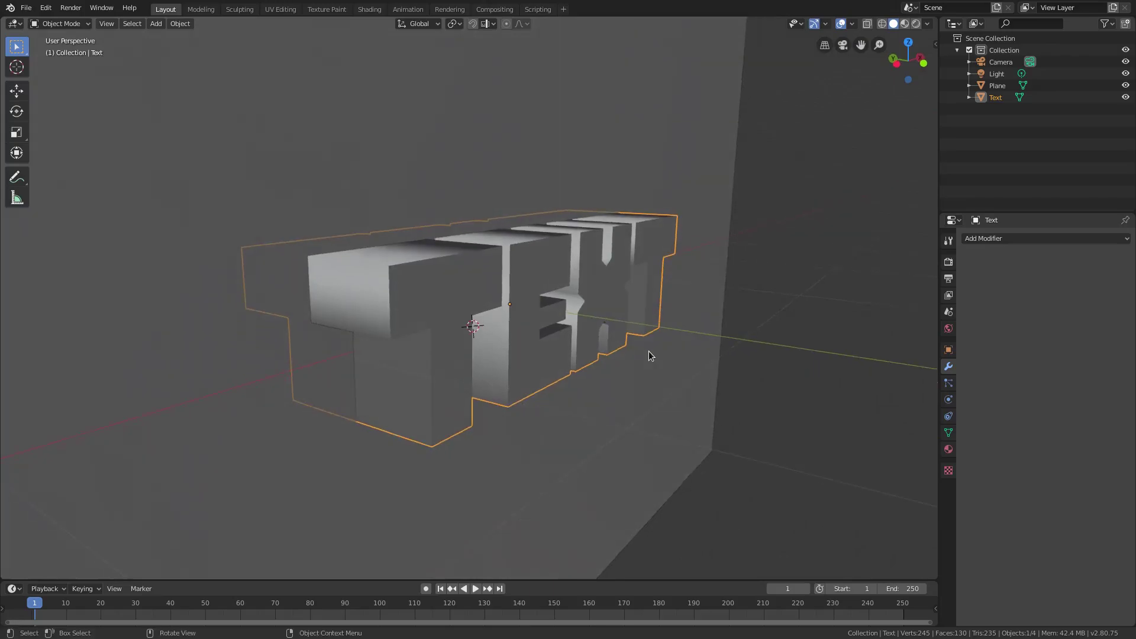
key("Delete")
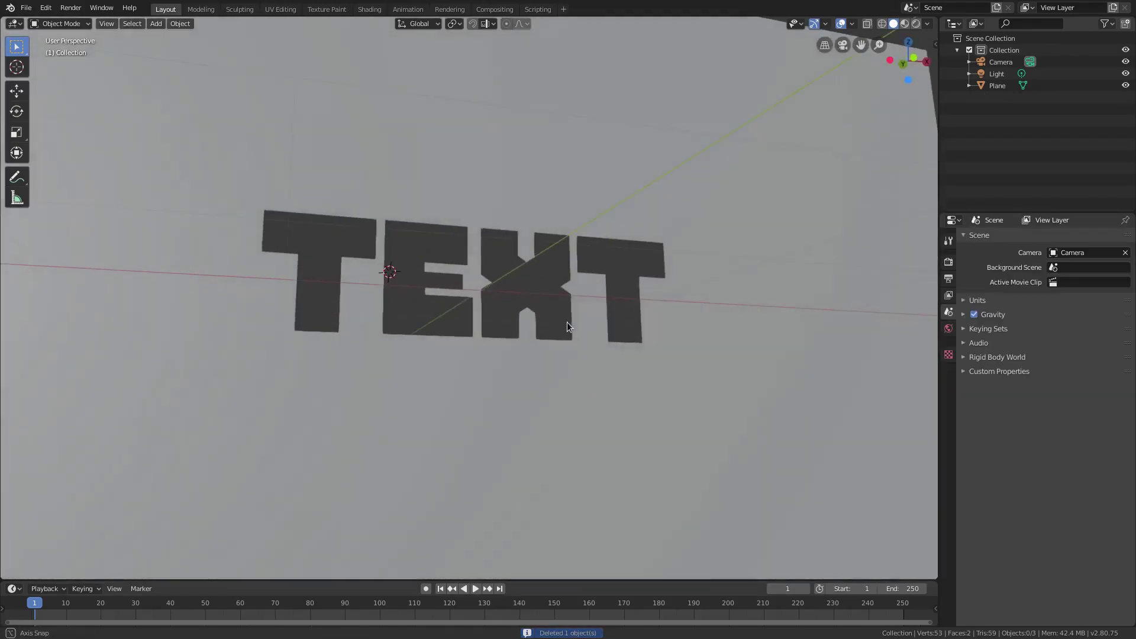
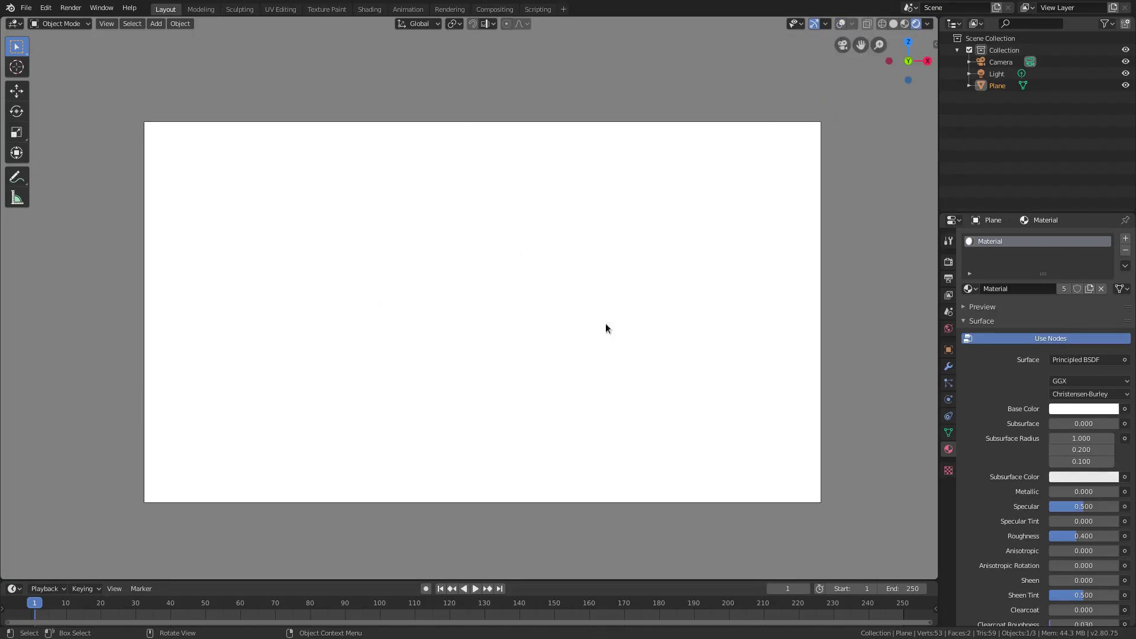
Step: Turn the viewport overlays back on
left_click(841, 23)
middle_click_drag(605, 349, 672, 327)
Step: Add a second plane, rotate it 90° about the X axis and move it along Y behind the cut-out plane
key("shift+a")
mouse_move(513, 291)
left_click(556, 290)
type("rx90")
key("Return")
key("g")
key("y")
left_click(648, 318)
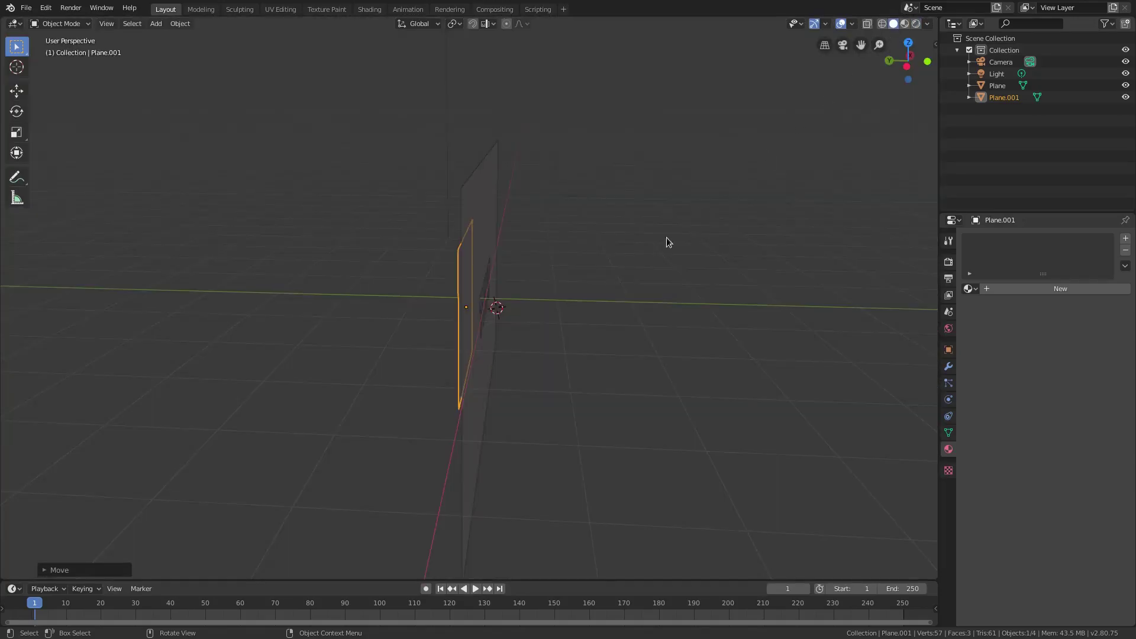
middle_click_drag(667, 242, 544, 347)
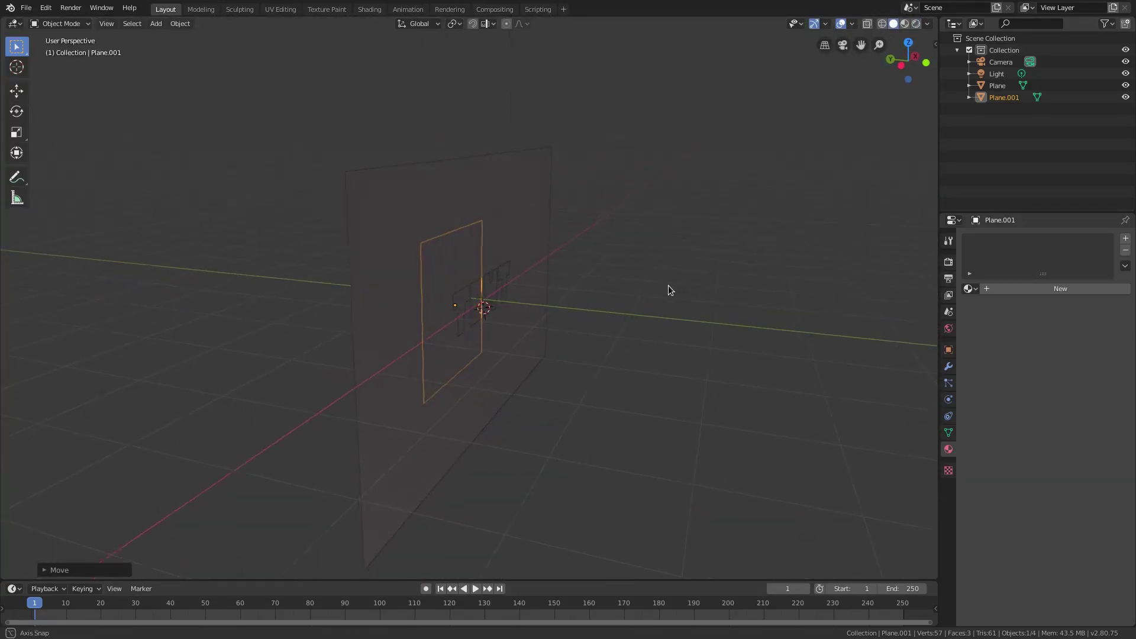
key("KP_0")
scroll(578, 282, "up", 2)
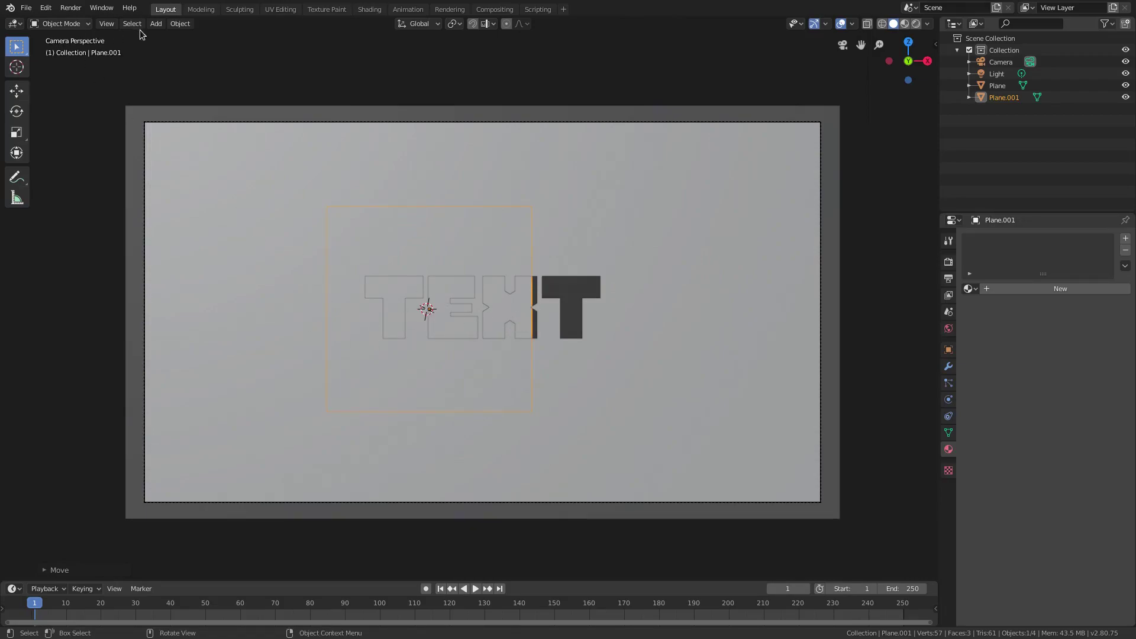
Step: Snap the 3D cursor to the world origin and delete the off-centre second plane
left_click(180, 24)
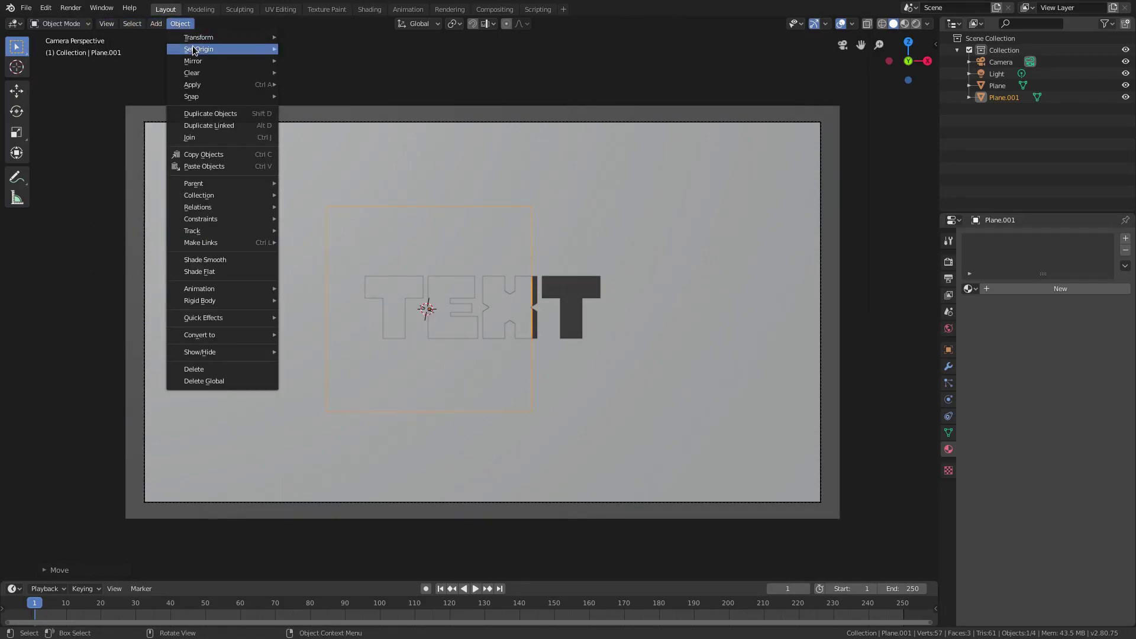
mouse_move(213, 97)
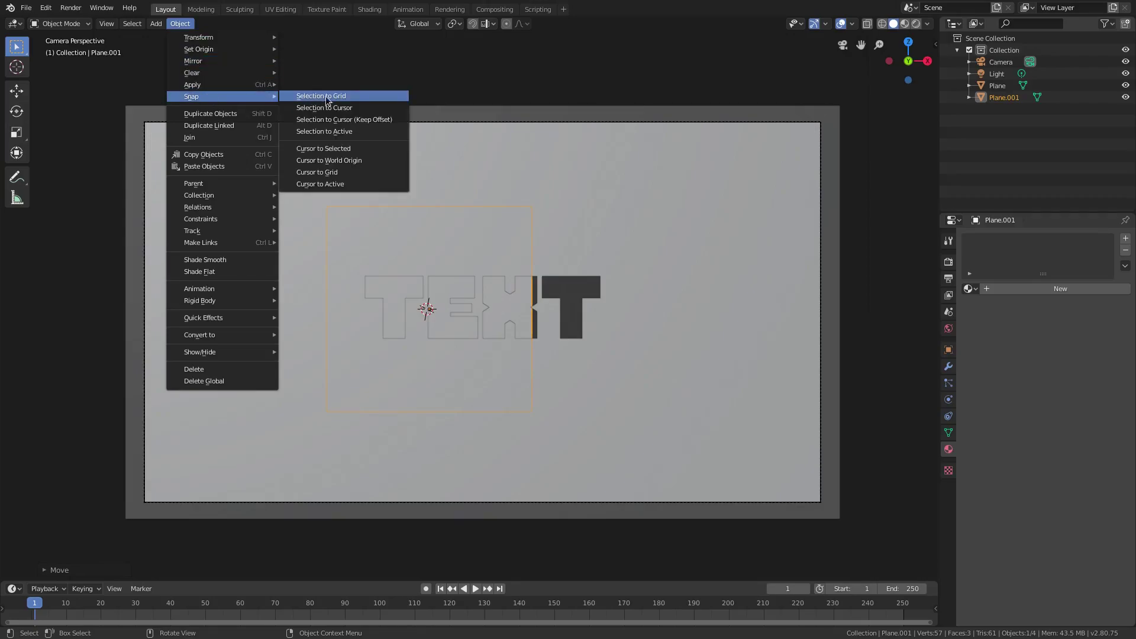
left_click(365, 160)
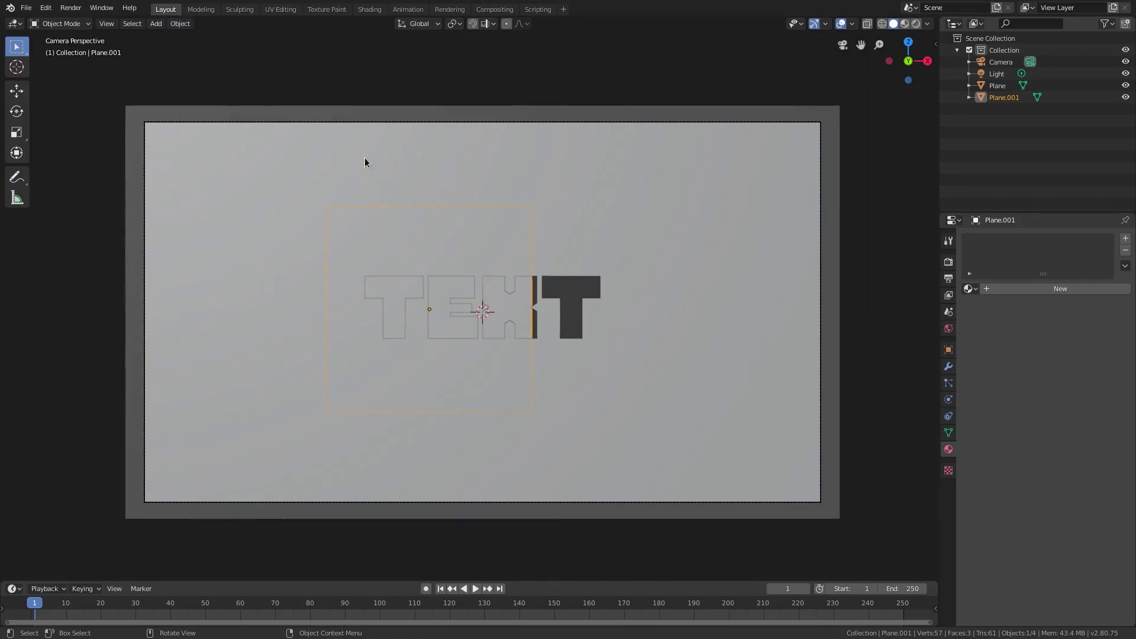
key("Delete")
Step: Add a new plane at the world origin, rotated 90° about the X axis, and place it along Y behind the cut-out plane
key("shift+a")
mouse_move(496, 238)
left_click(542, 239)
key("r")
key("x")
key("9")
key("0")
key("Return")
middle_click_drag(594, 332, 603, 384)
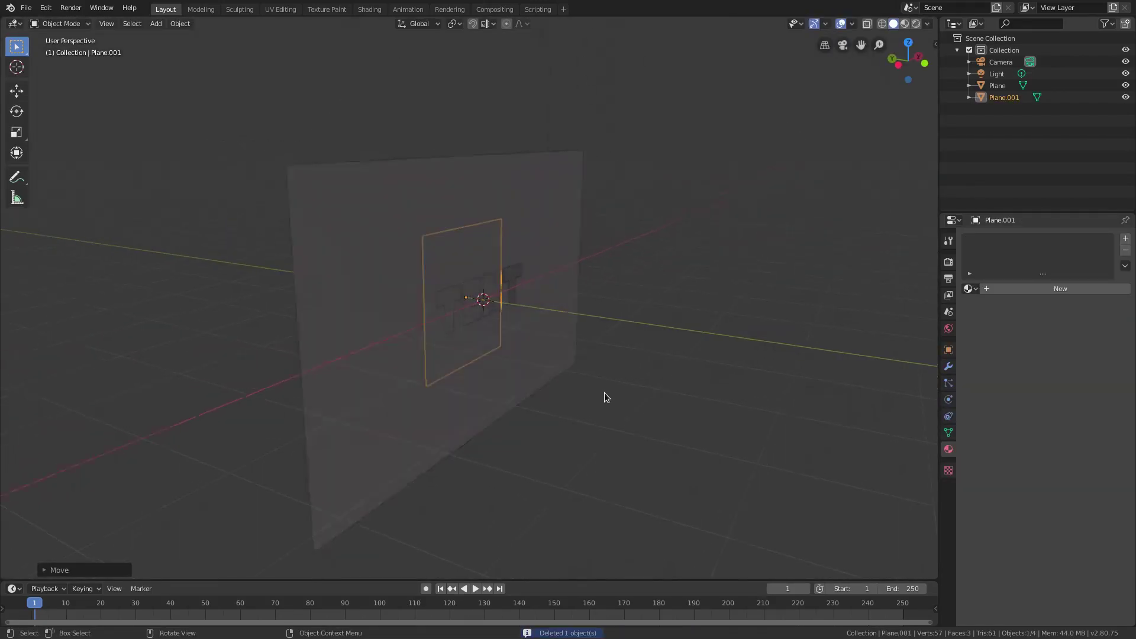
Step: In camera view, stretch the back plane along the X axis until it extends past both ends of the word
key("KP_0")
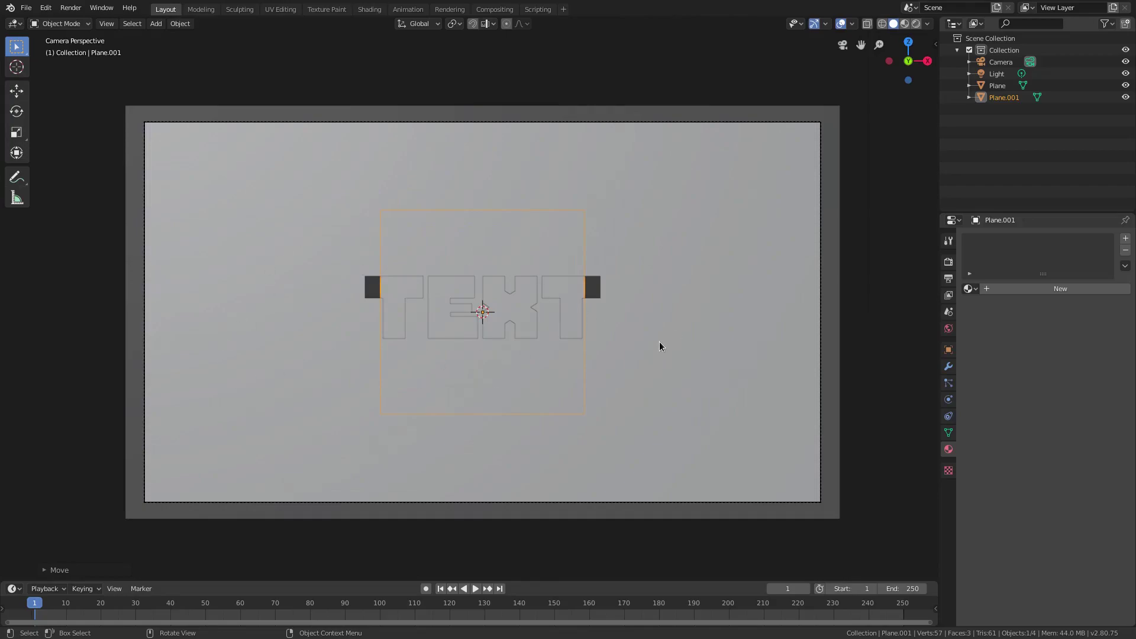
key("s")
key("x")
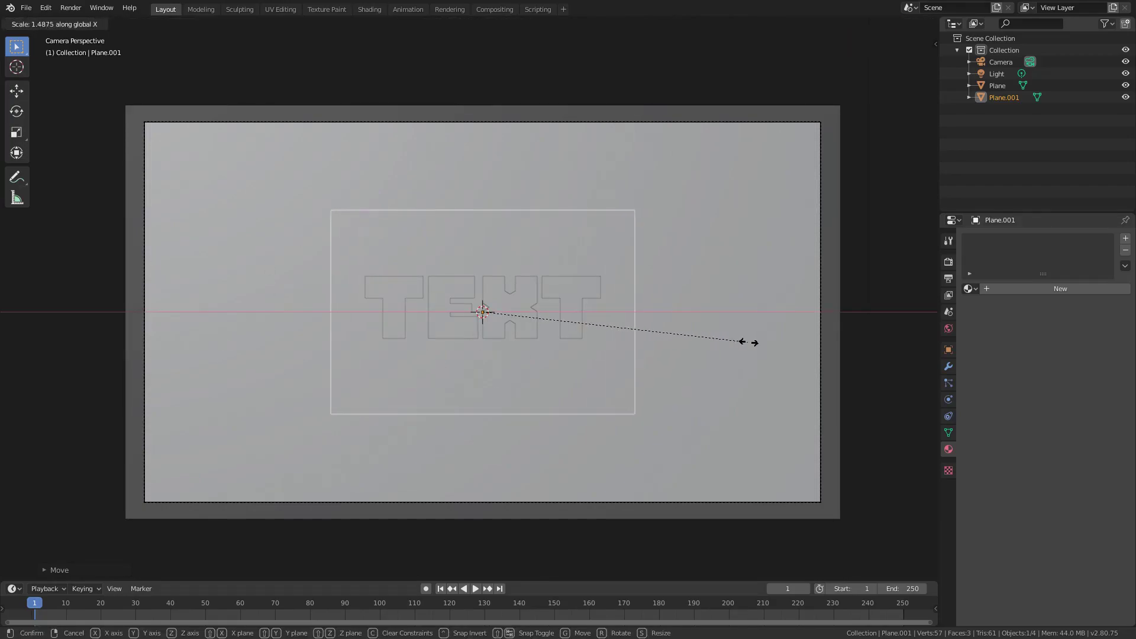
left_click(764, 346)
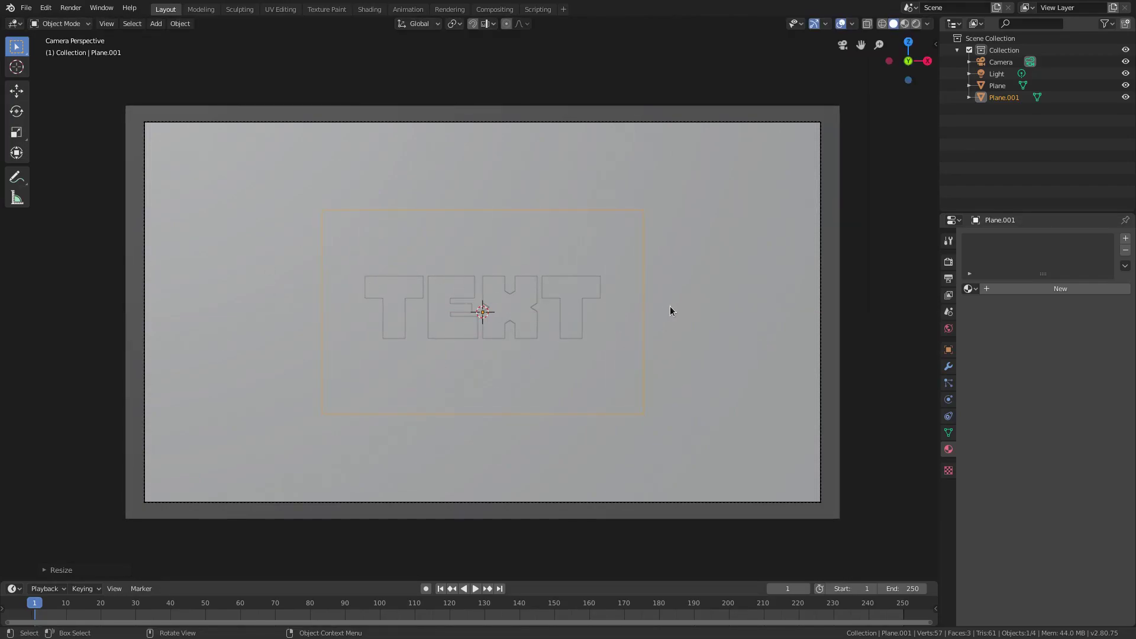
key("s")
key("x")
left_click(697, 358)
key("s")
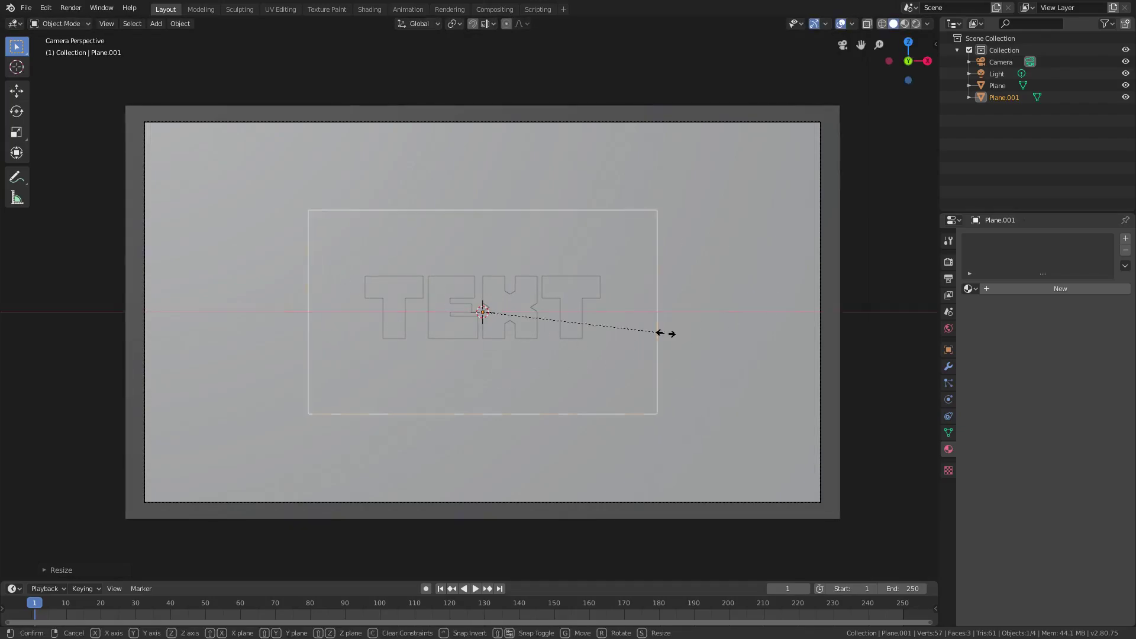
key("x")
left_click(609, 325)
Step: Adjust the back plane's height along Z and widen it further along X so it covers the letters with a generous margin
key("s")
key("z")
left_click(540, 297)
key("s")
key("x")
left_click(615, 320)
key("s")
key("z")
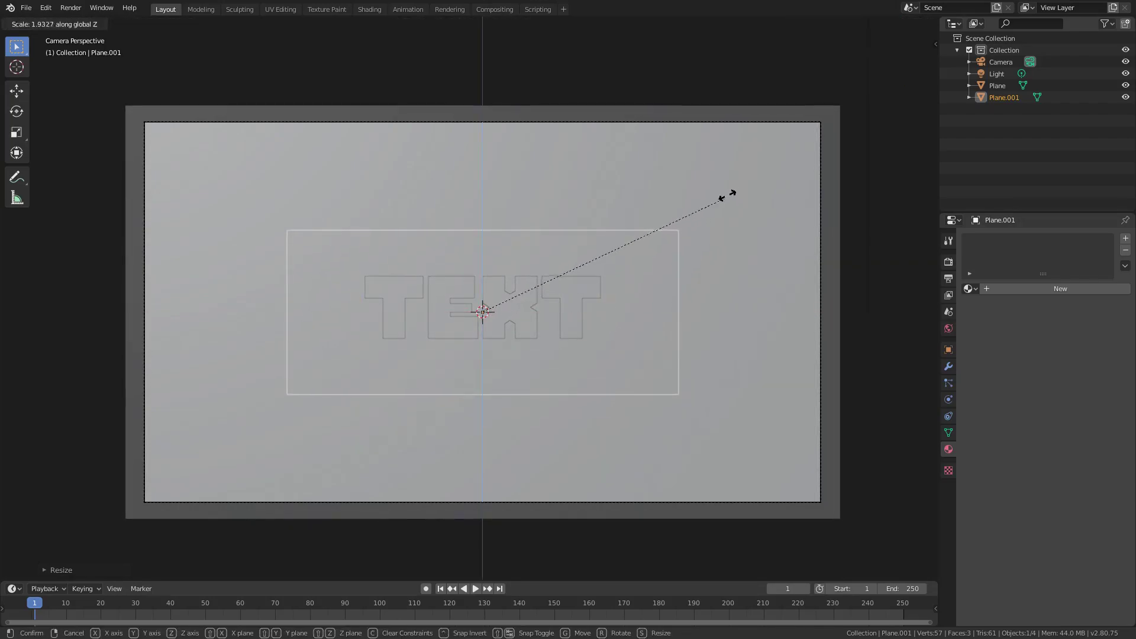
left_click(737, 255)
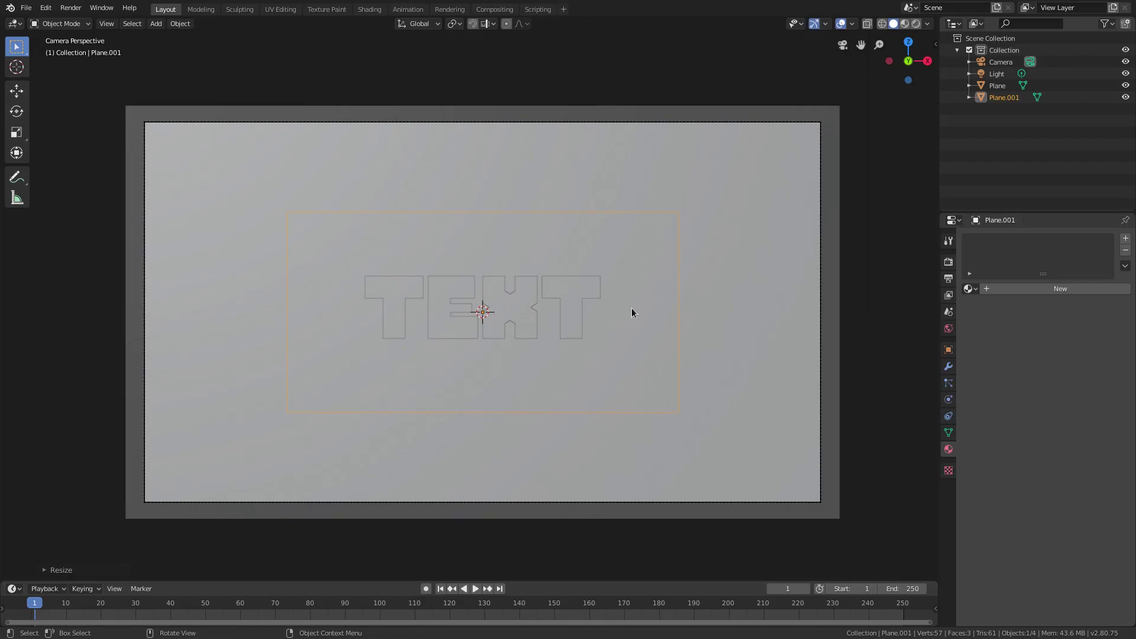
Step: With the timeline starting at frame 0, lower the back plane along Z to just below the letters and insert a Location keyframe there
left_click_drag(584, 578, 586, 549)
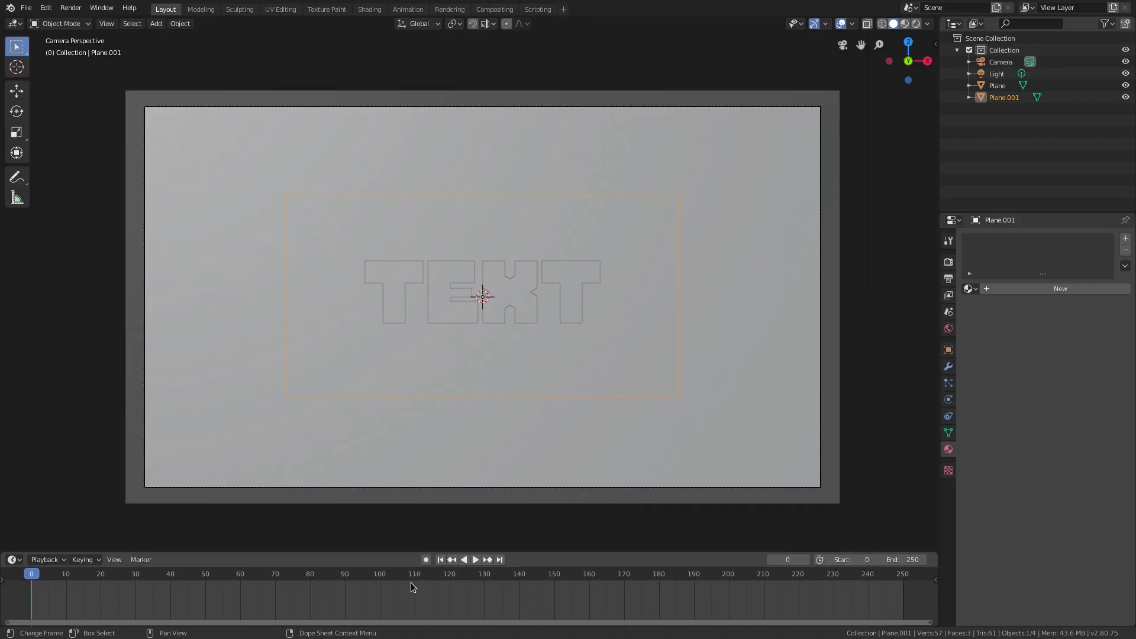
middle_click_drag(538, 339, 605, 354)
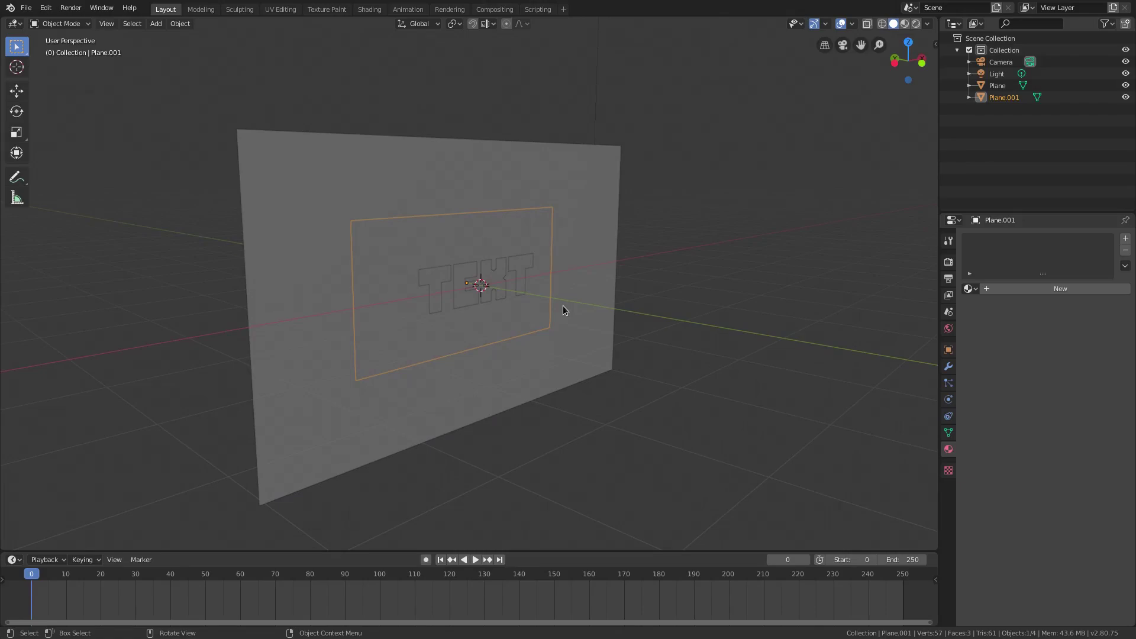
key("g")
key("z")
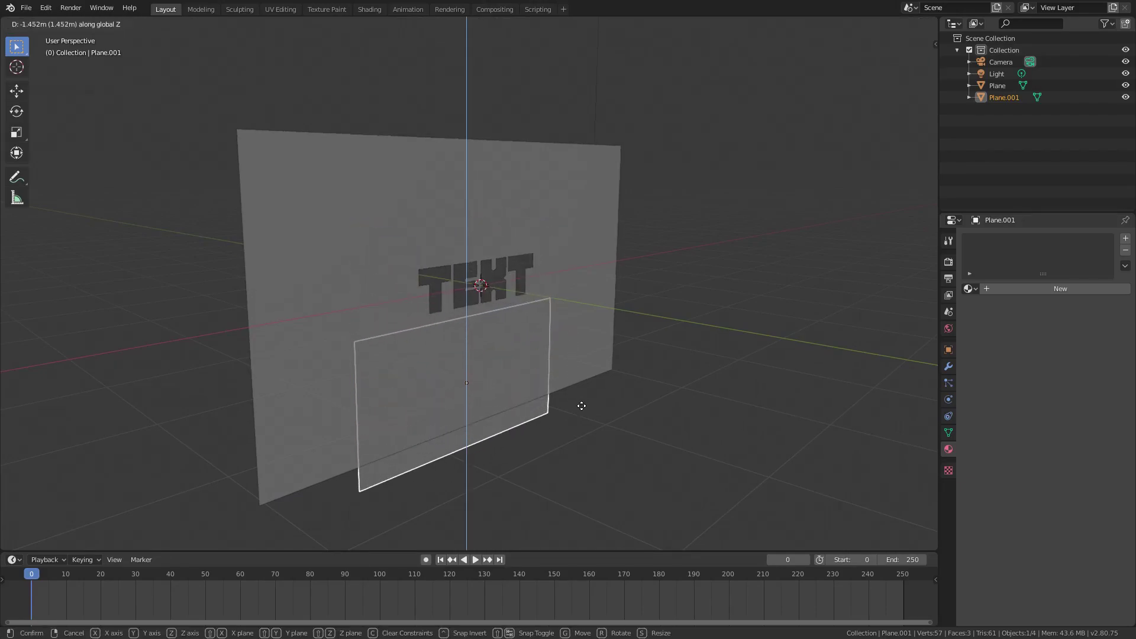
left_click(578, 400)
key("KP_0")
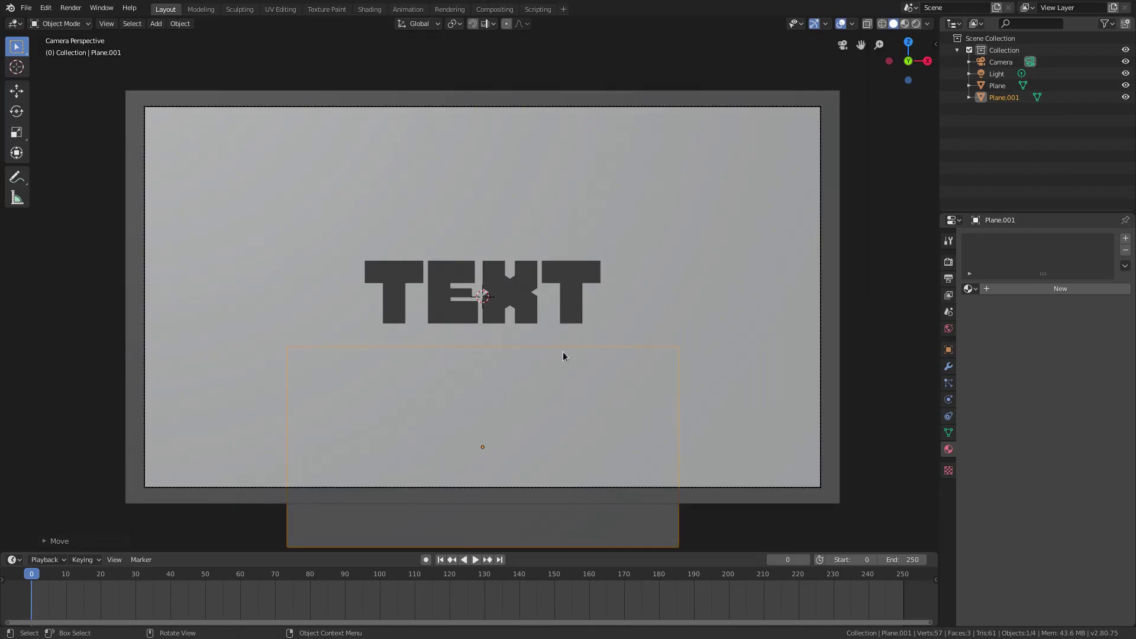
key("g")
key("z")
left_click(571, 336)
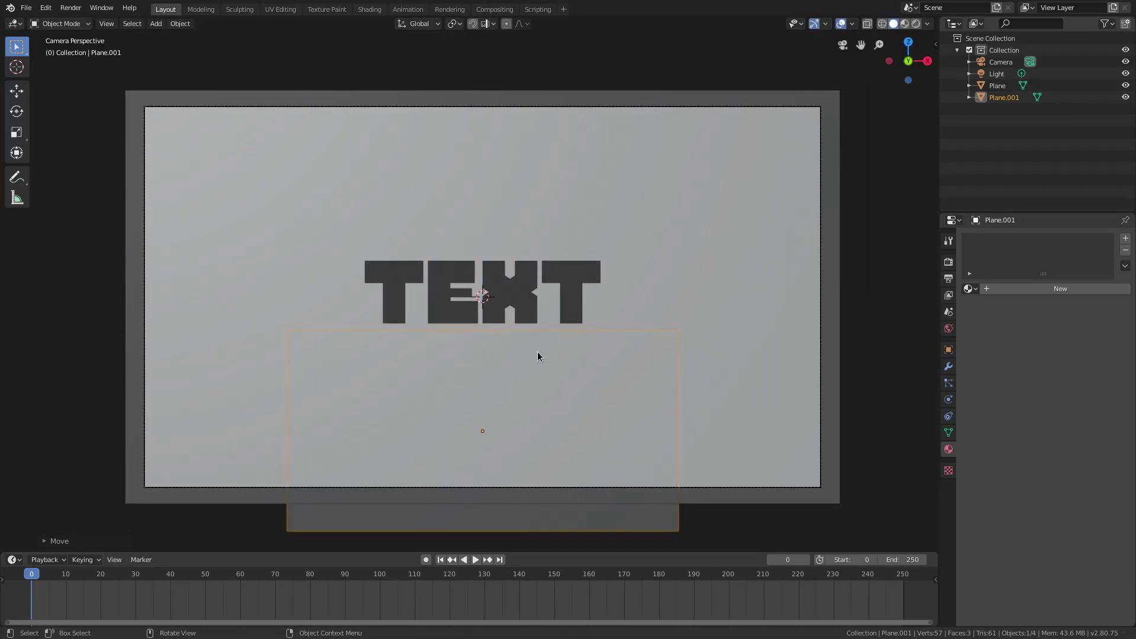
key("i")
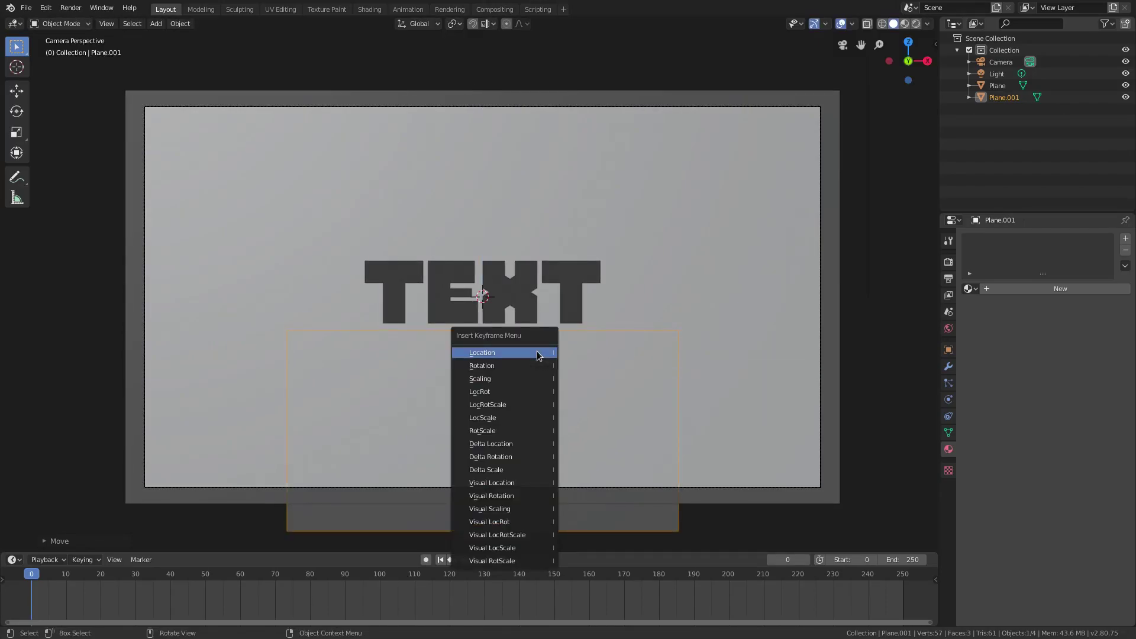
left_click(539, 355)
Step: At frame 30, raise the back plane along Z about 0.79 m to cover all the letters and insert a Location keyframe
left_click(136, 581)
key("g")
key("z")
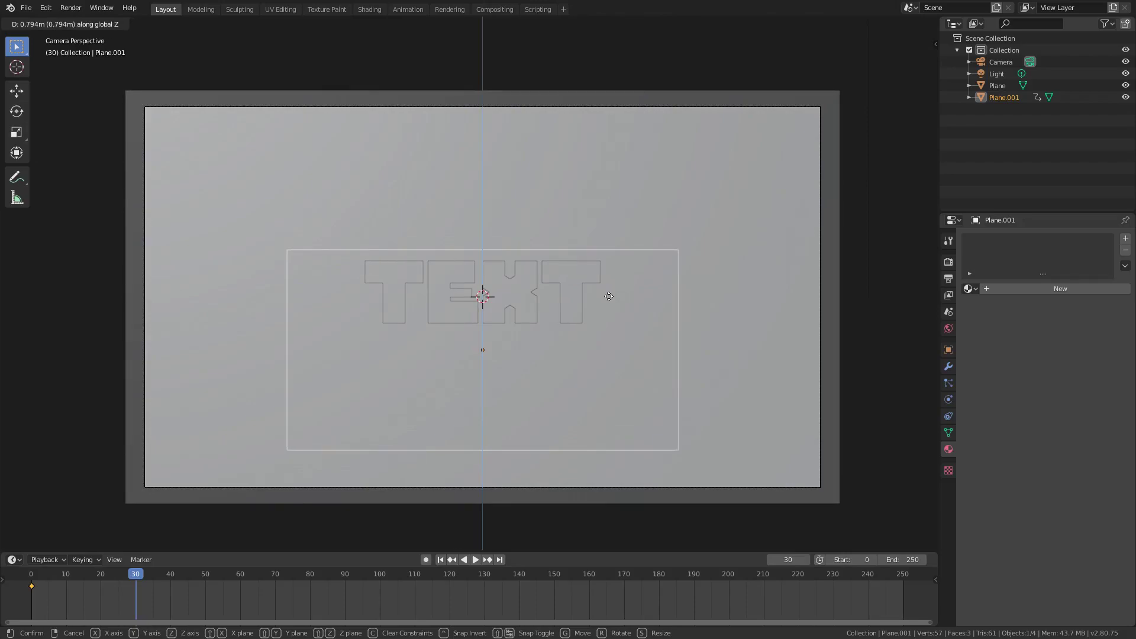
left_click(609, 296)
key("i")
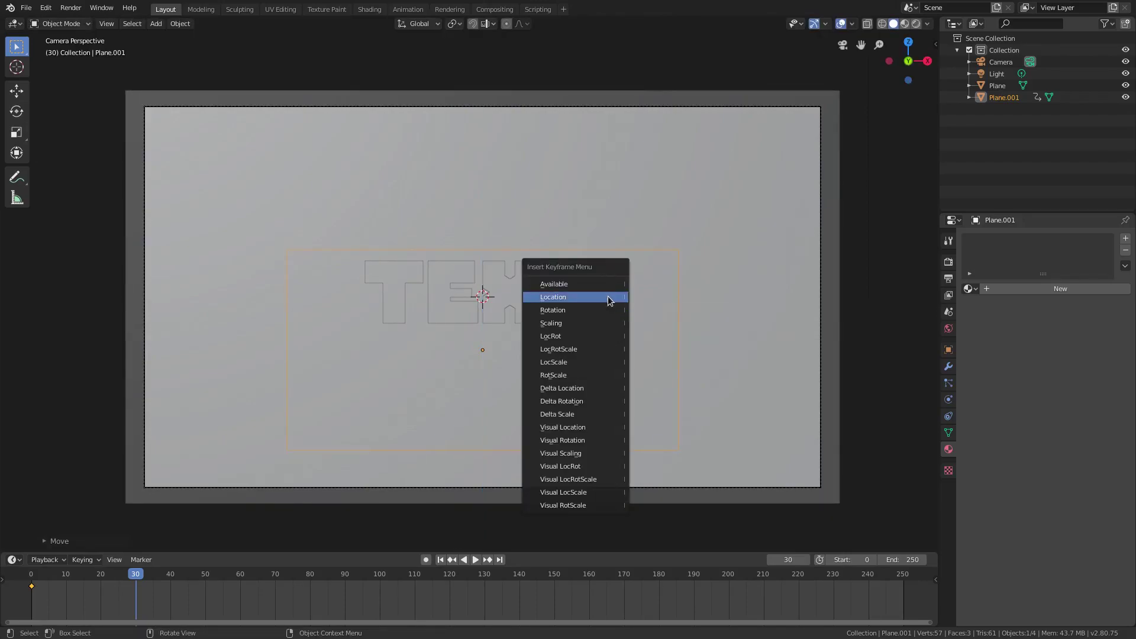
left_click(608, 299)
Step: Hide the viewport overlays and play the reveal animation from frame 0
left_click(441, 559)
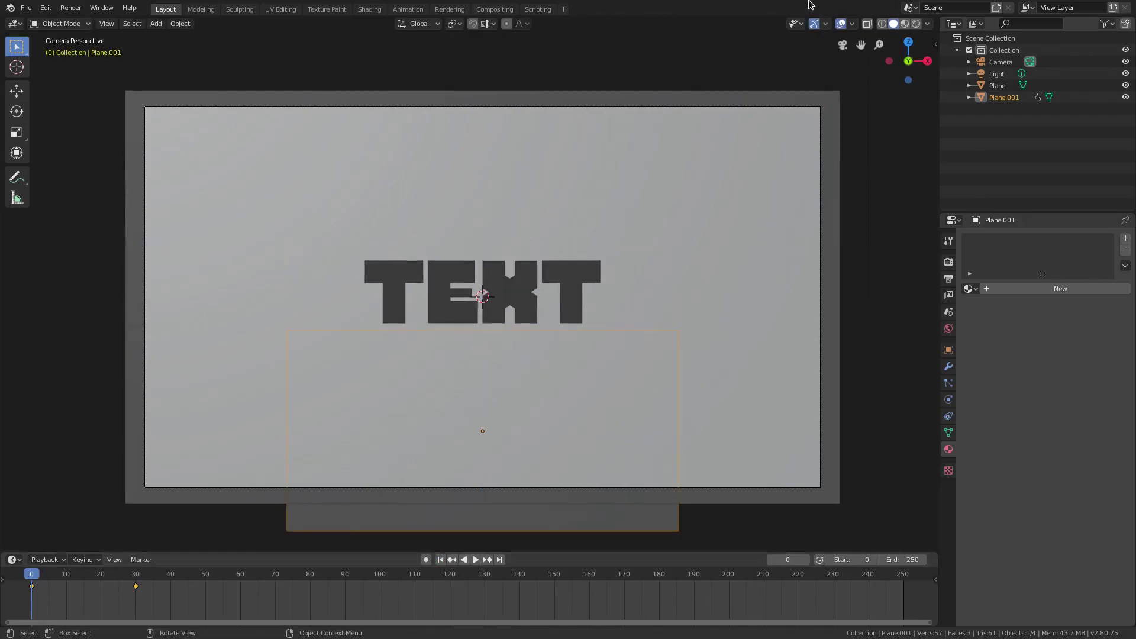
left_click(841, 23)
left_click(474, 559)
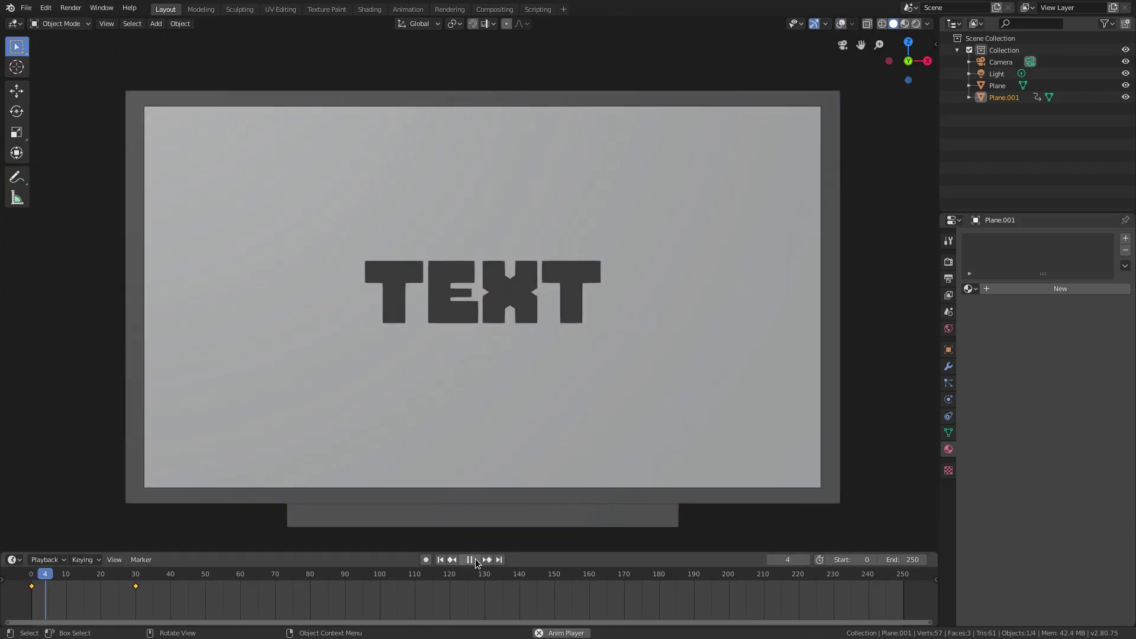
left_click(471, 560)
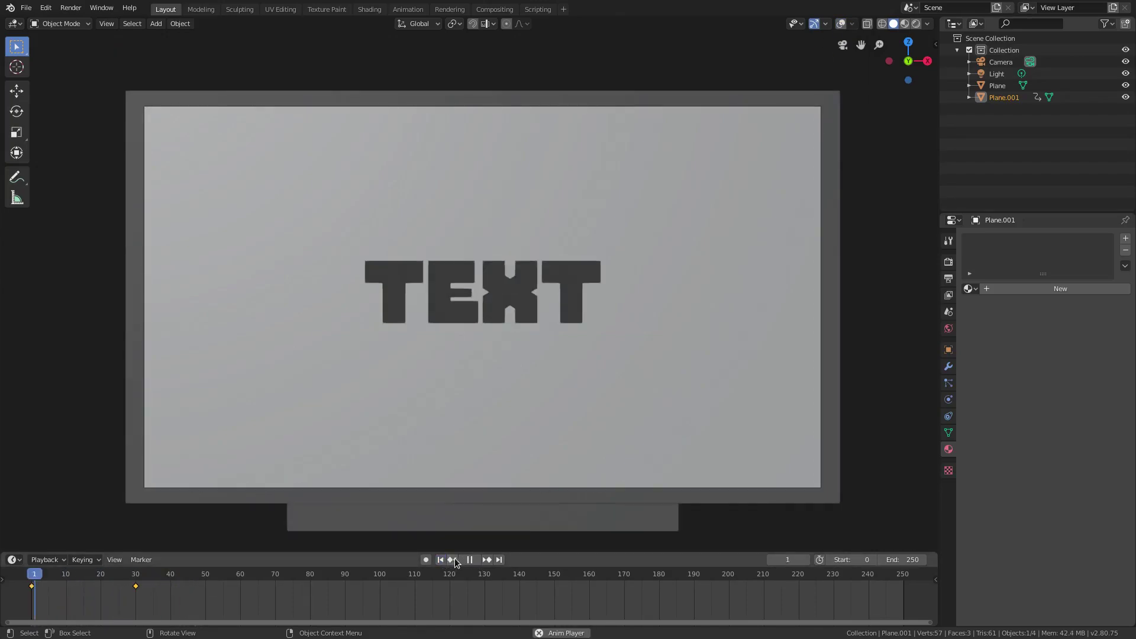
left_click(471, 560)
Step: Set the output frame rate to 60 fps and play the animation again
left_click(949, 262)
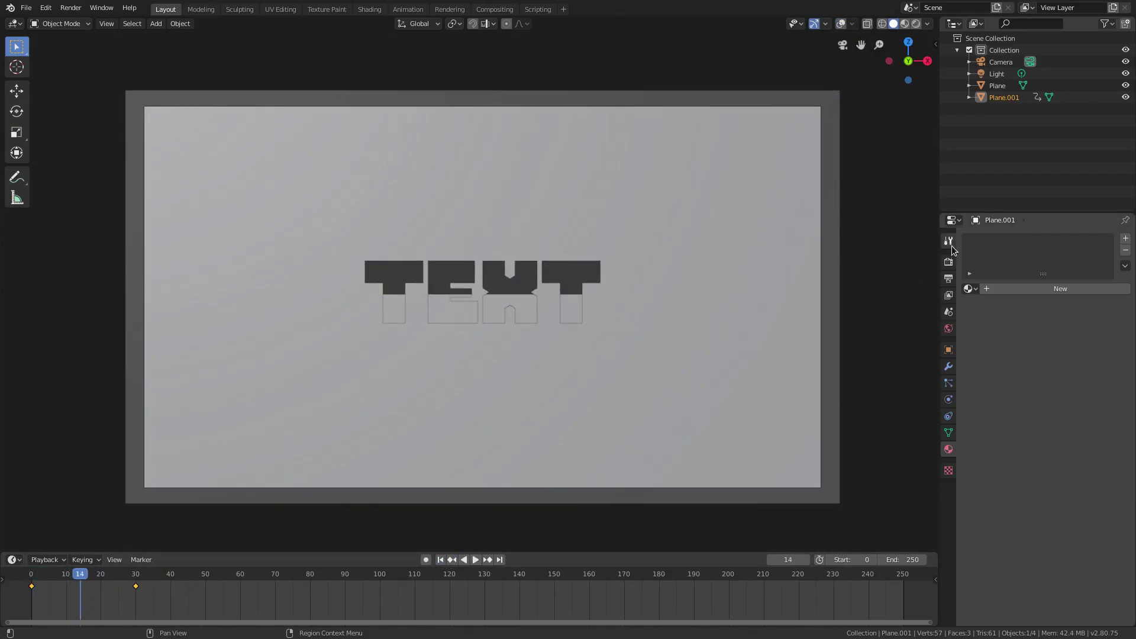
left_click(949, 279)
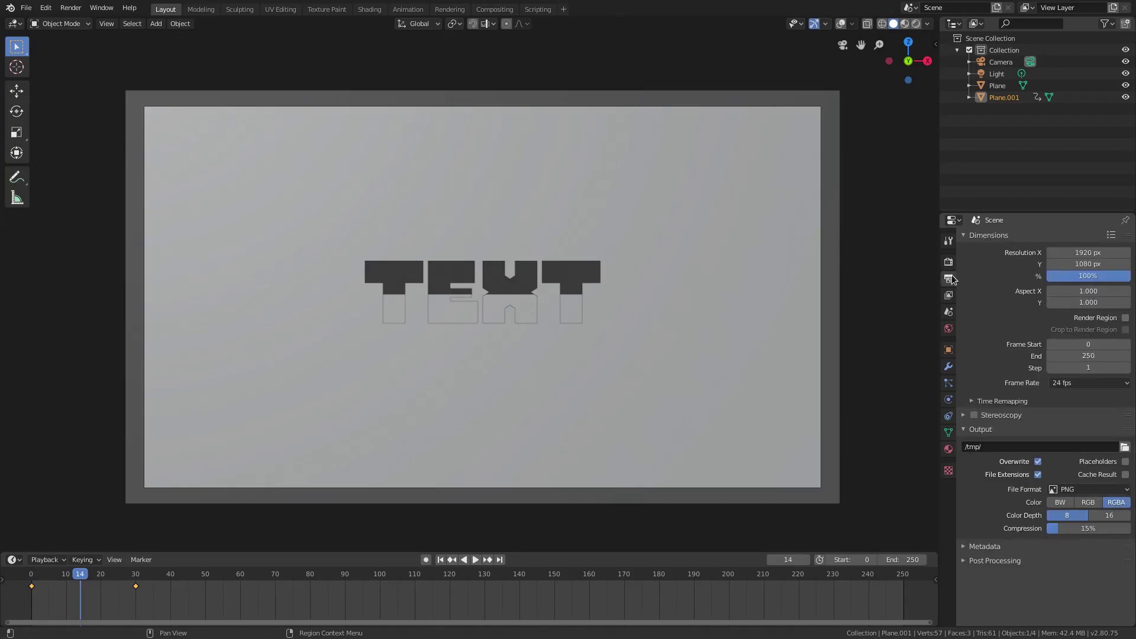
left_click(1089, 383)
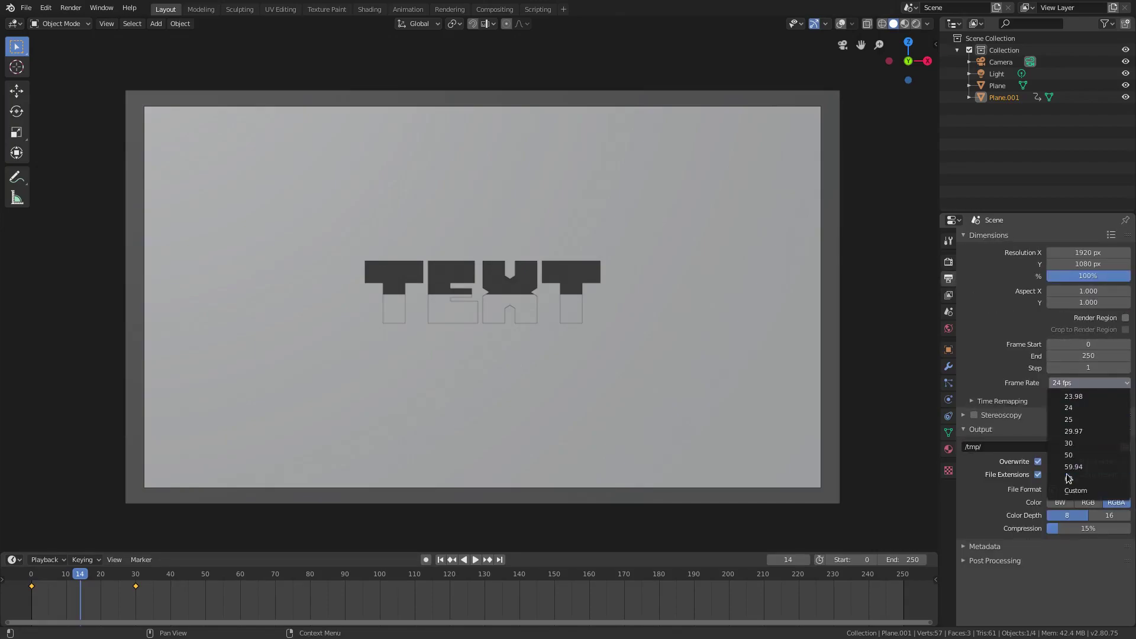
left_click(1065, 478)
left_click(475, 559)
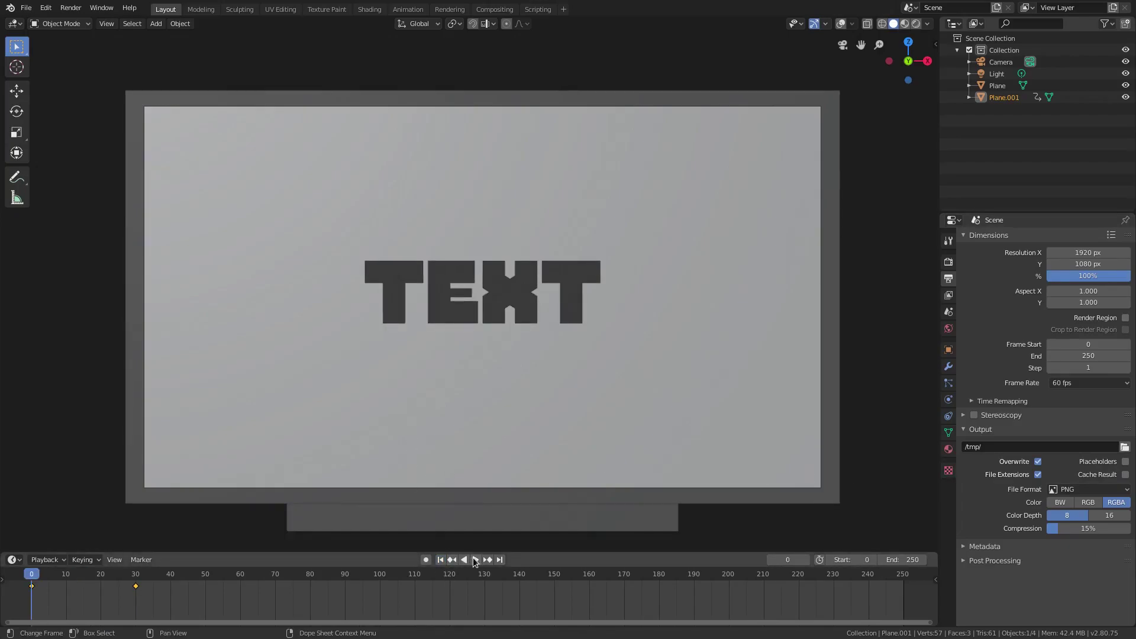
key("space")
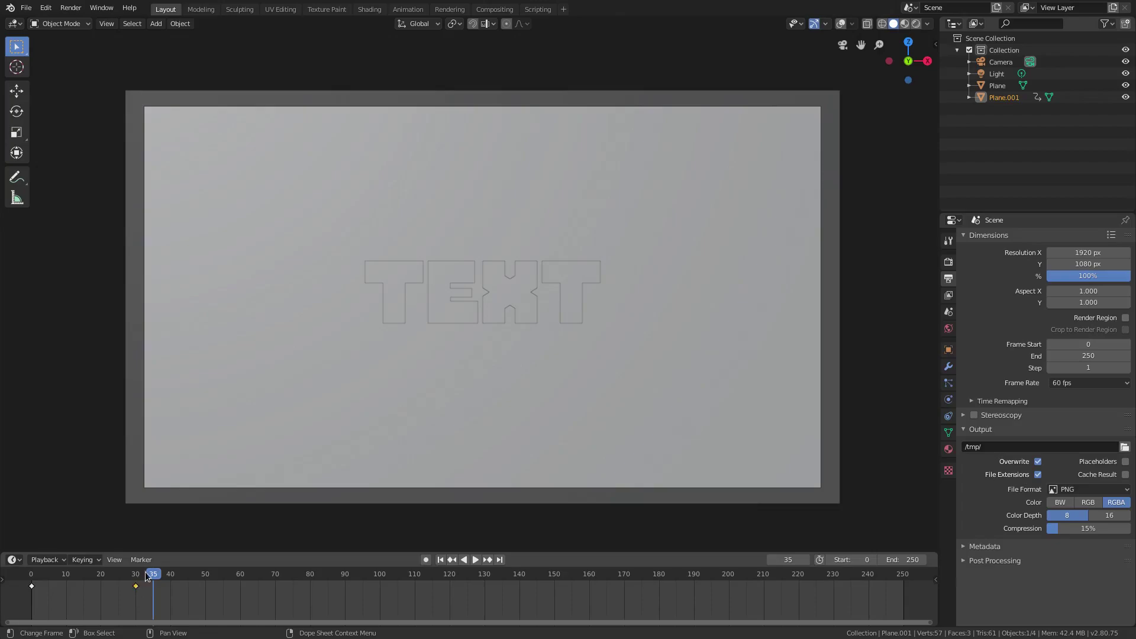
Step: Move the back plane's frame 30 keyframe to frame 50 and replay the animation from the start
left_click_drag(142, 587, 214, 603)
key("space")
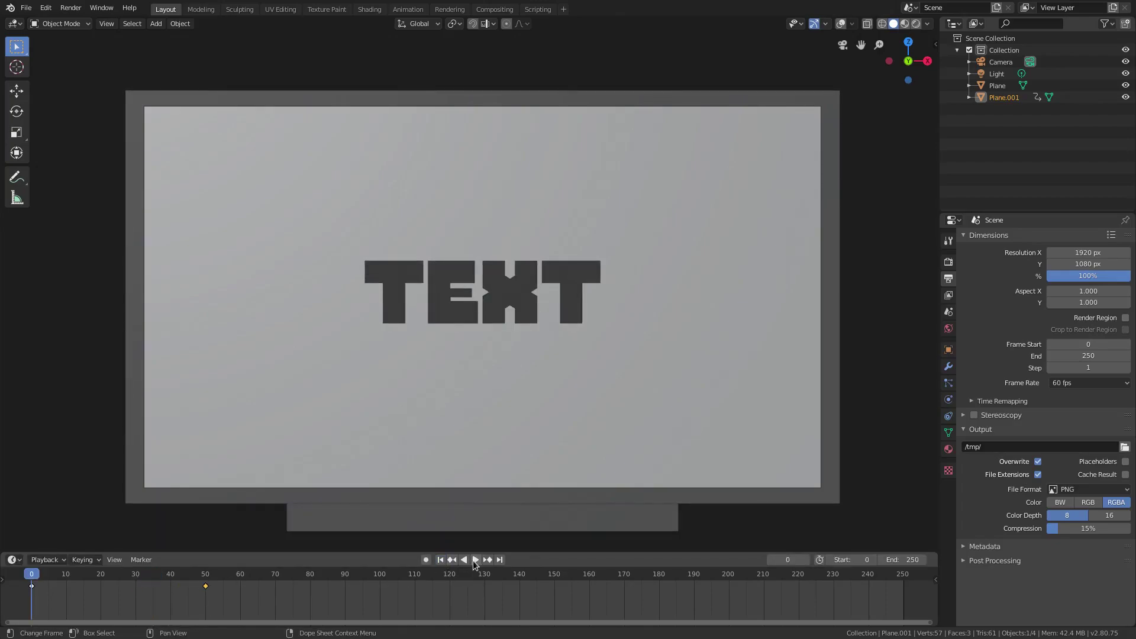
left_click(439, 560)
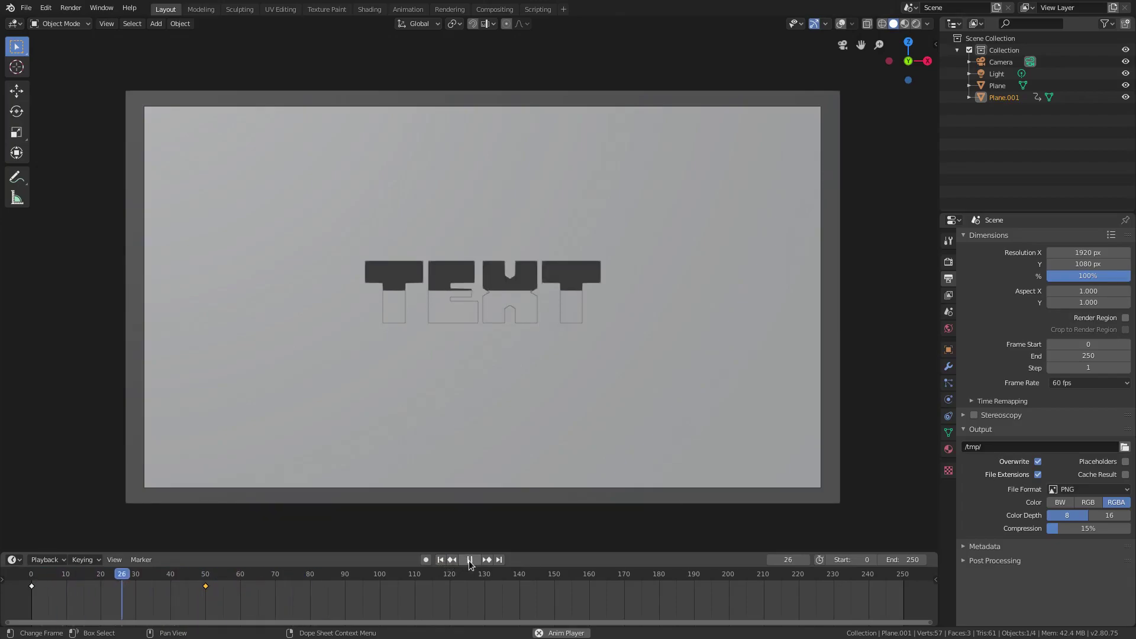
Step: At frame 30, rotate the back plane about 4° around the Y axis and play the slanted reveal from the start
left_click_drag(148, 575, 136, 577)
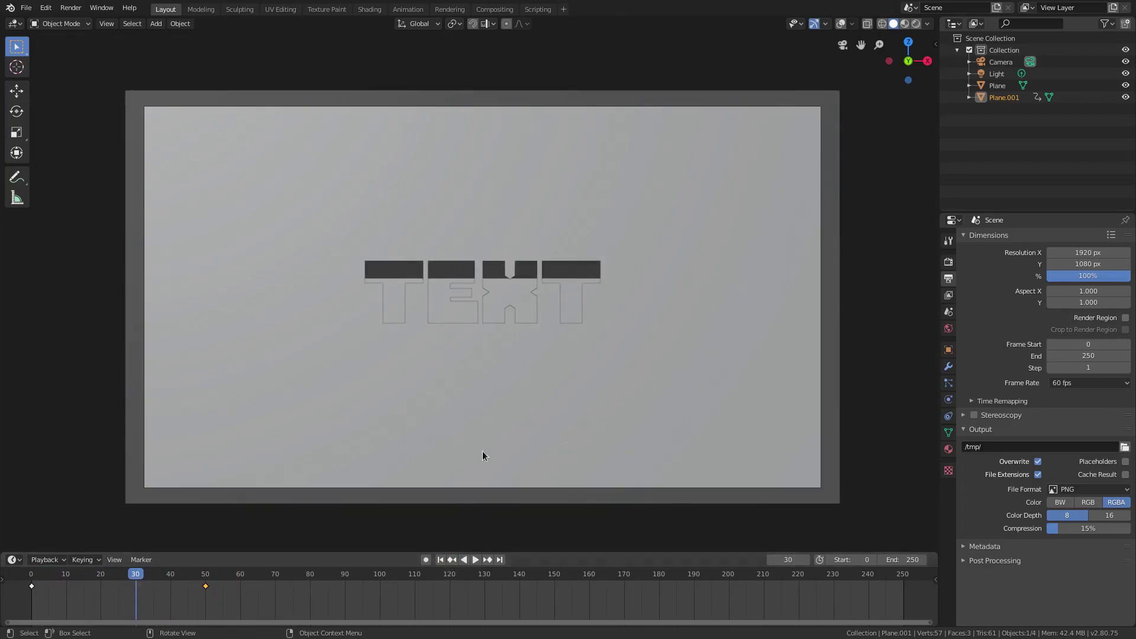
scroll(547, 284, "up", 1)
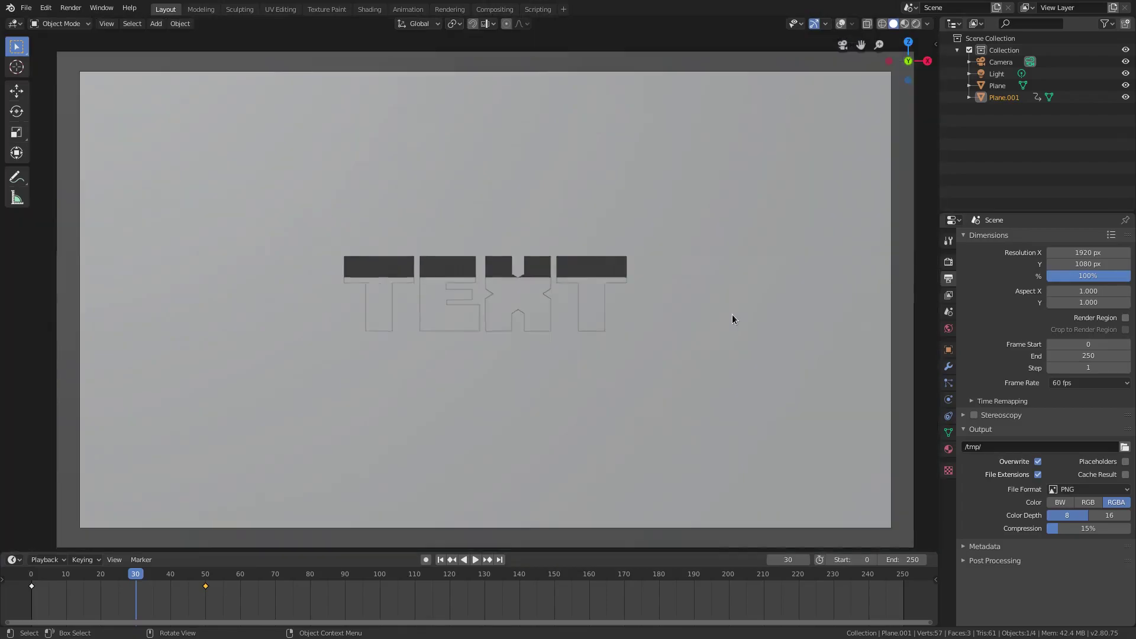
key("r")
key("y")
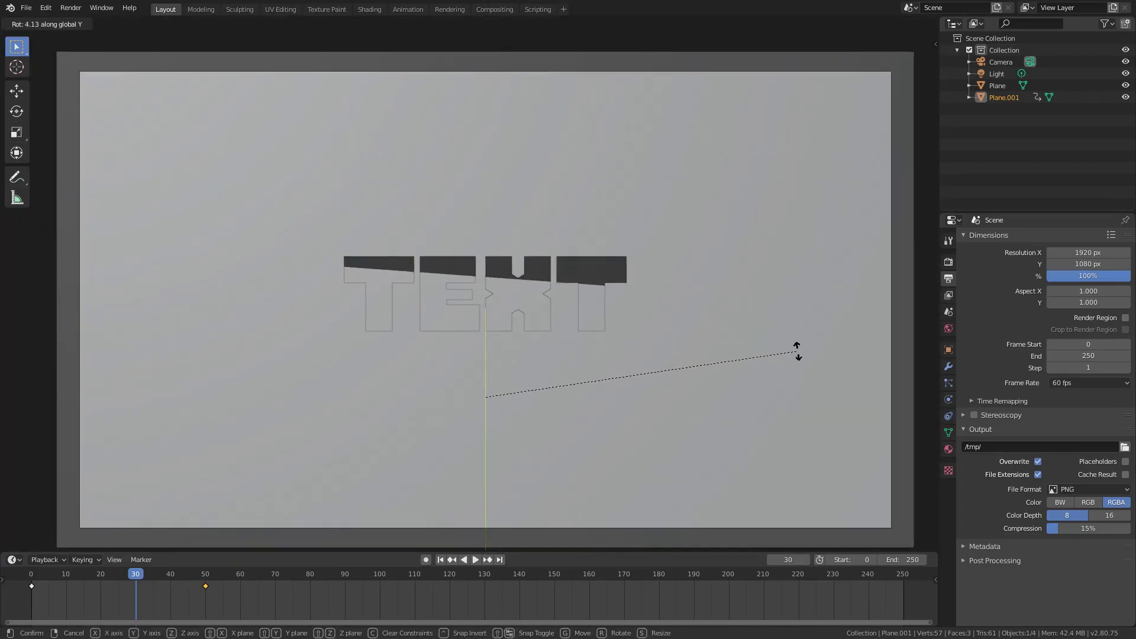
left_click(797, 351)
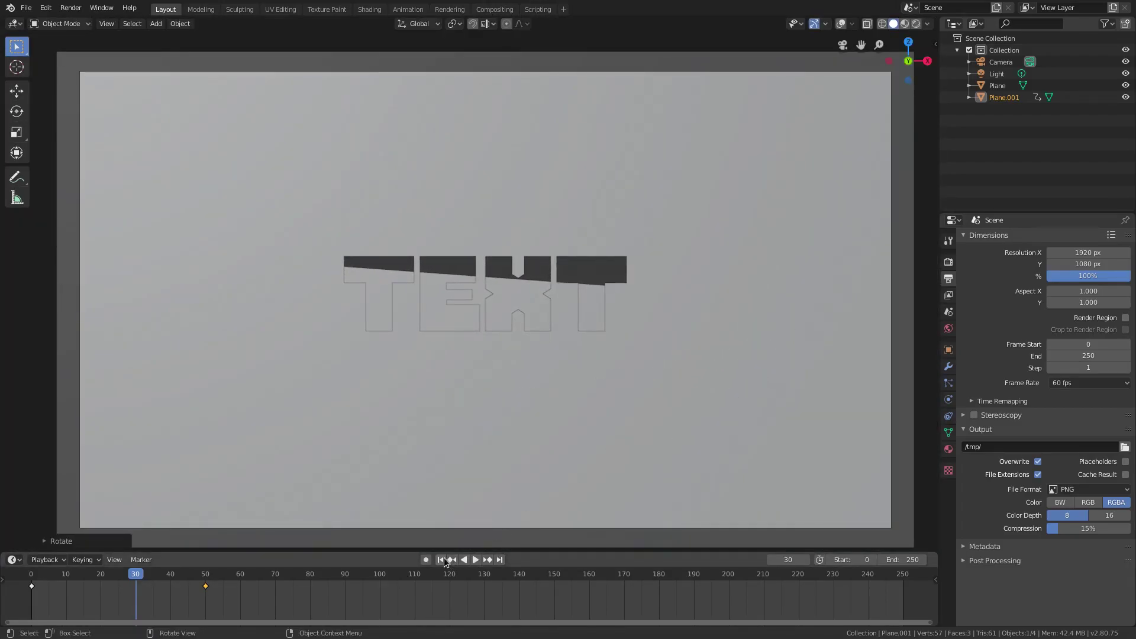
left_click(445, 560)
left_click(476, 559)
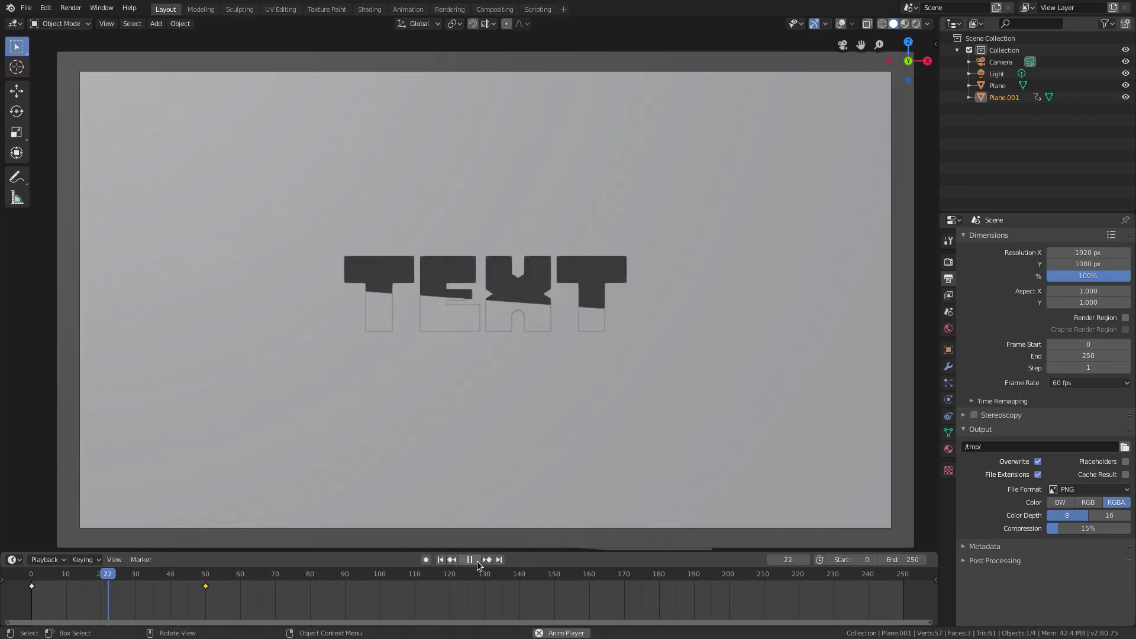
left_click(470, 560)
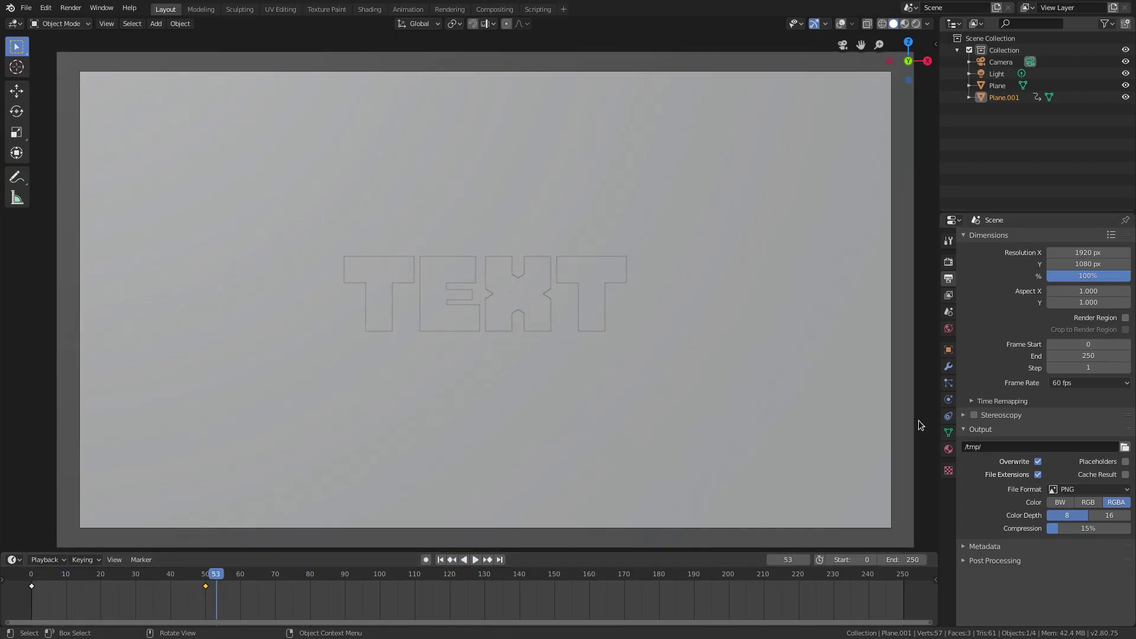
Step: At frame 30, switch the viewport to rendered shading and give the back plane a new material named "red"
left_click(948, 450)
left_click(136, 574)
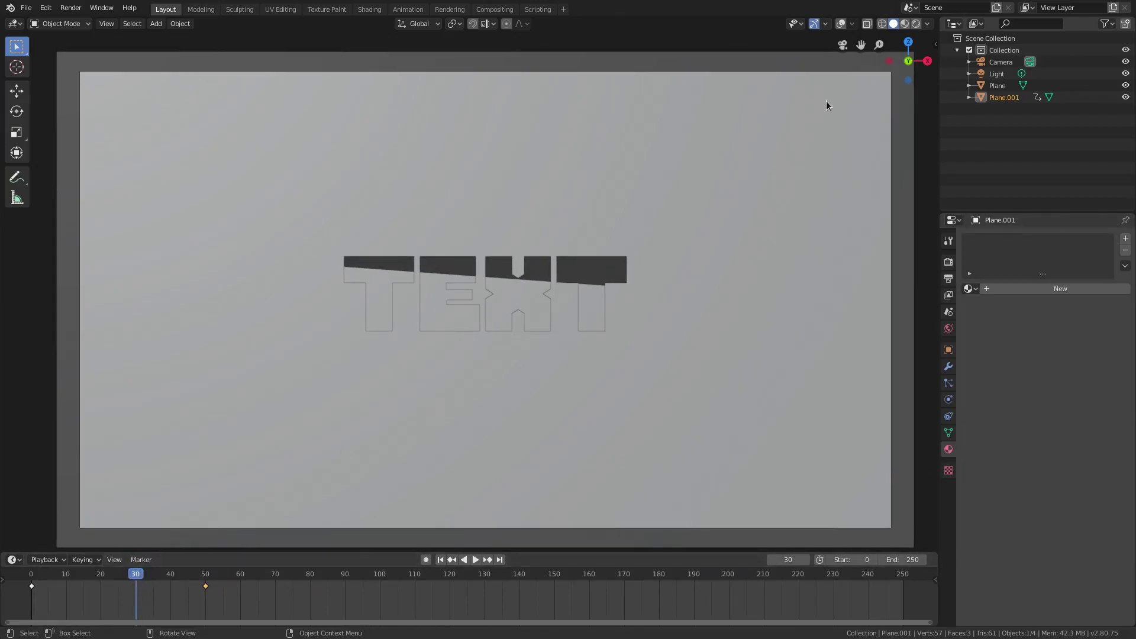
left_click(916, 23)
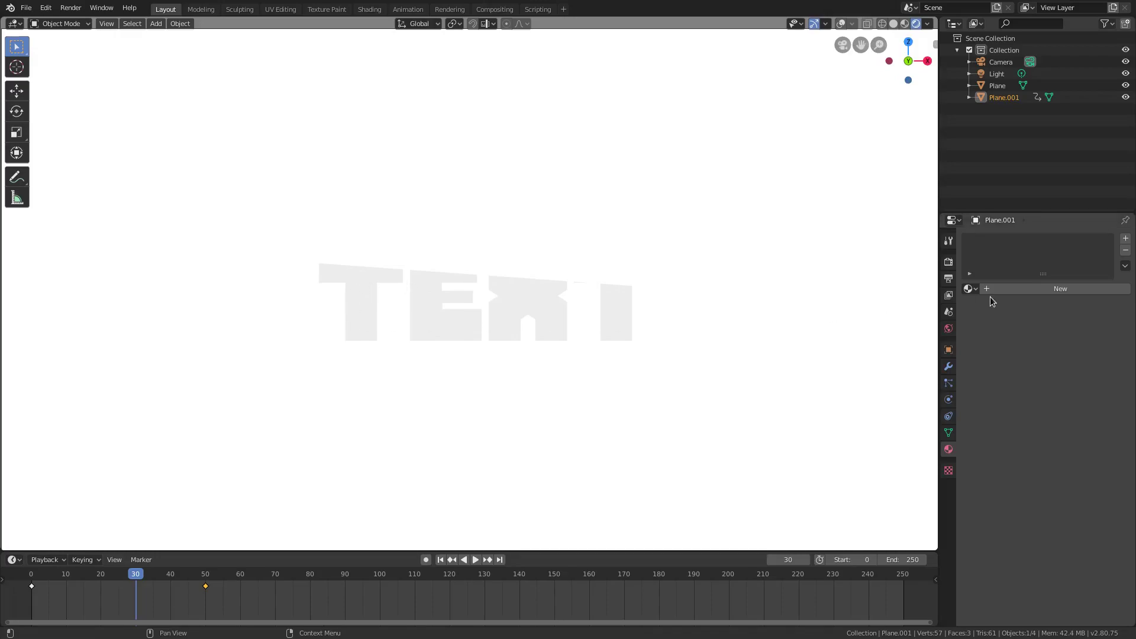
left_click(1011, 290)
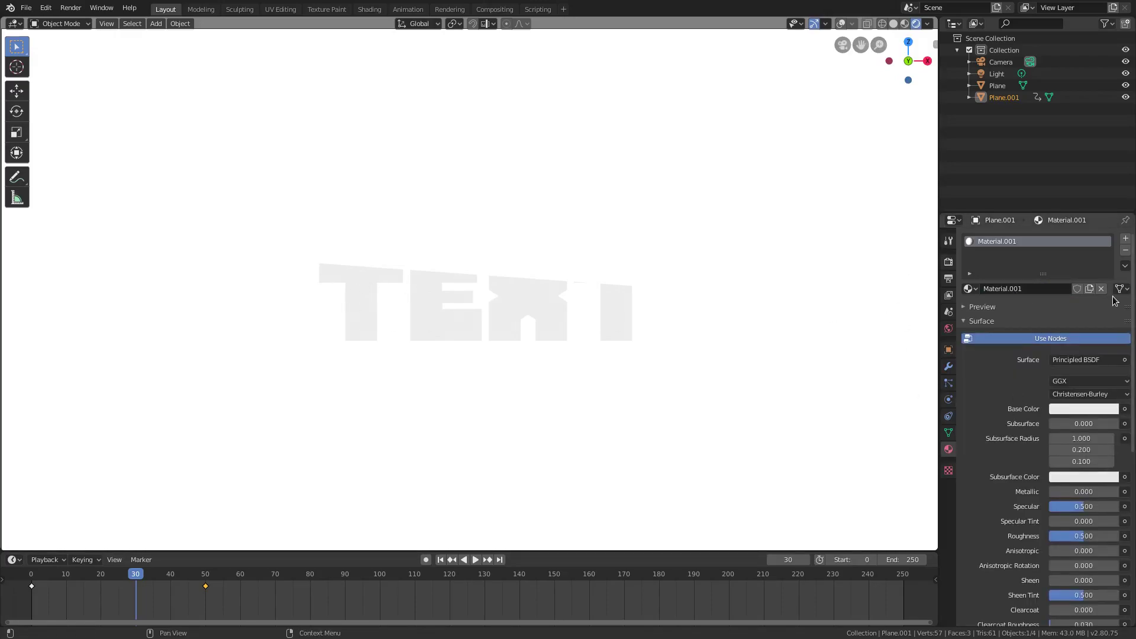
double_click(1019, 289)
type("red")
key("Return")
Step: Set the back plane material's base color to a strong crimson red
left_click(1068, 411)
mouse_move(1064, 307)
left_mouse_down()
mouse_move(1058, 329)
mouse_move(1060, 319)
left_mouse_up()
scroll(556, 412, "down", 3)
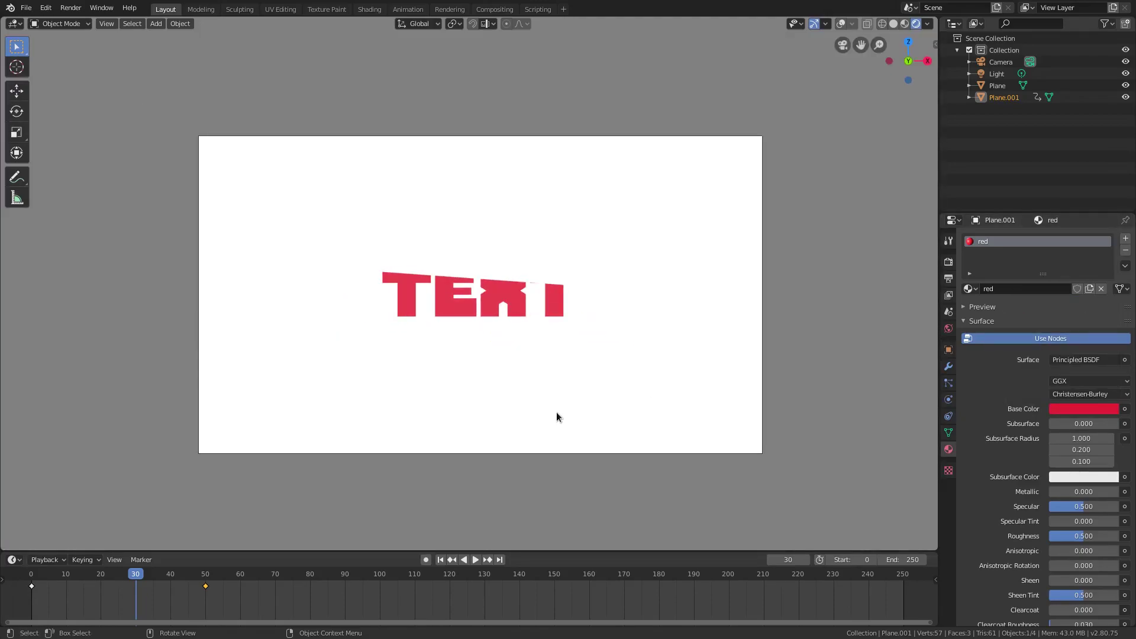
Step: Play the rendered red reveal from frame 0 to check how it looks
scroll(557, 410, "up", 2)
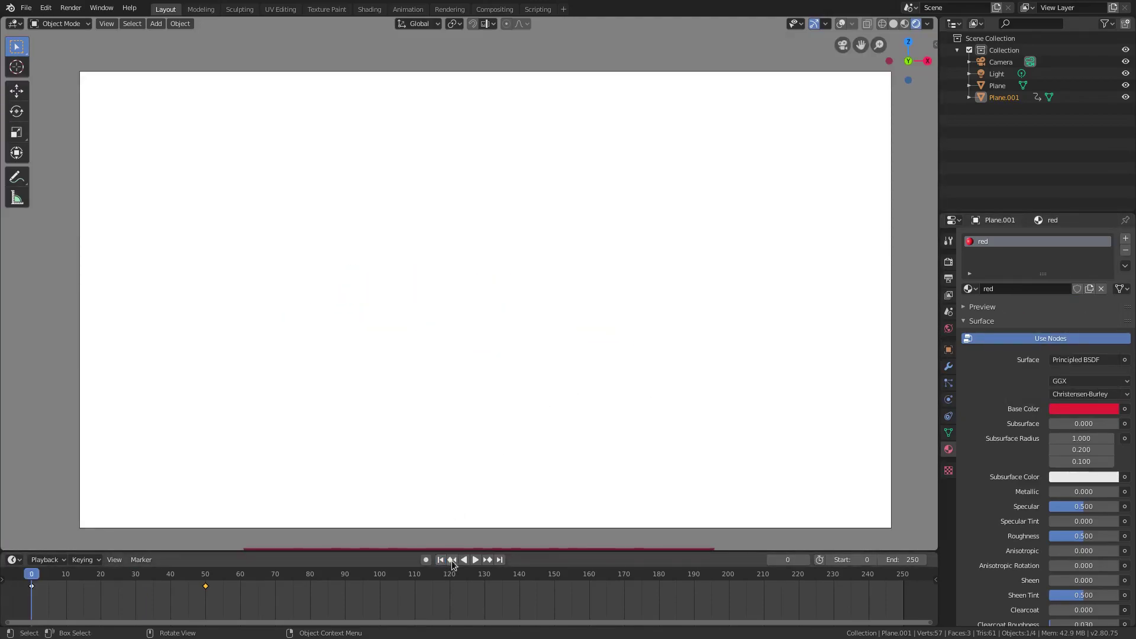
left_click(475, 560)
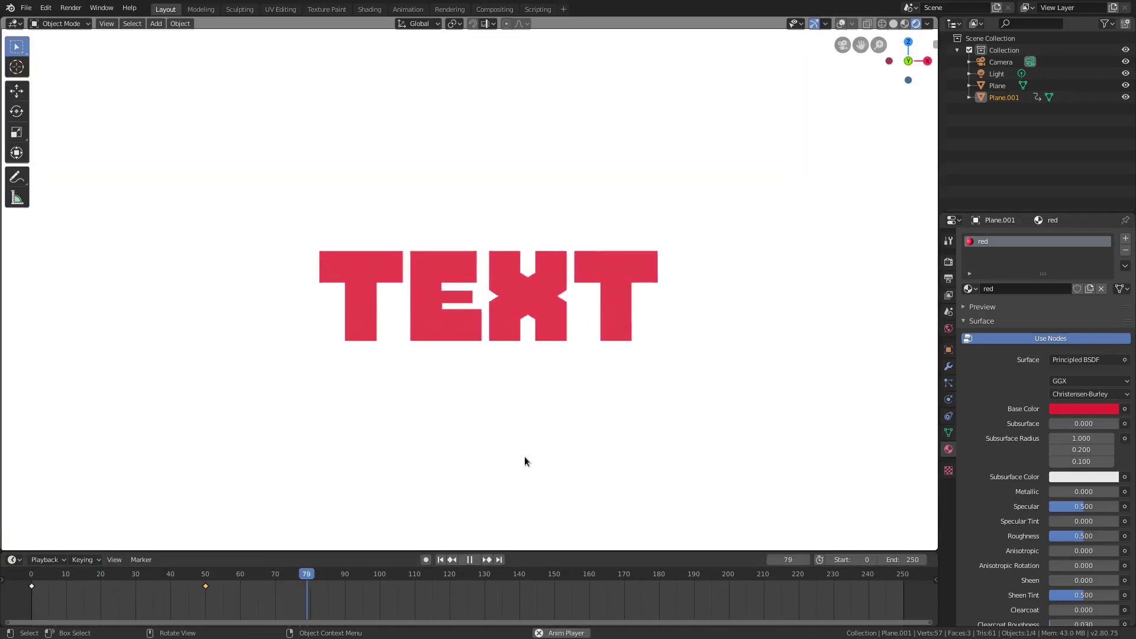
left_click(441, 560)
left_click(441, 560)
left_click(471, 560)
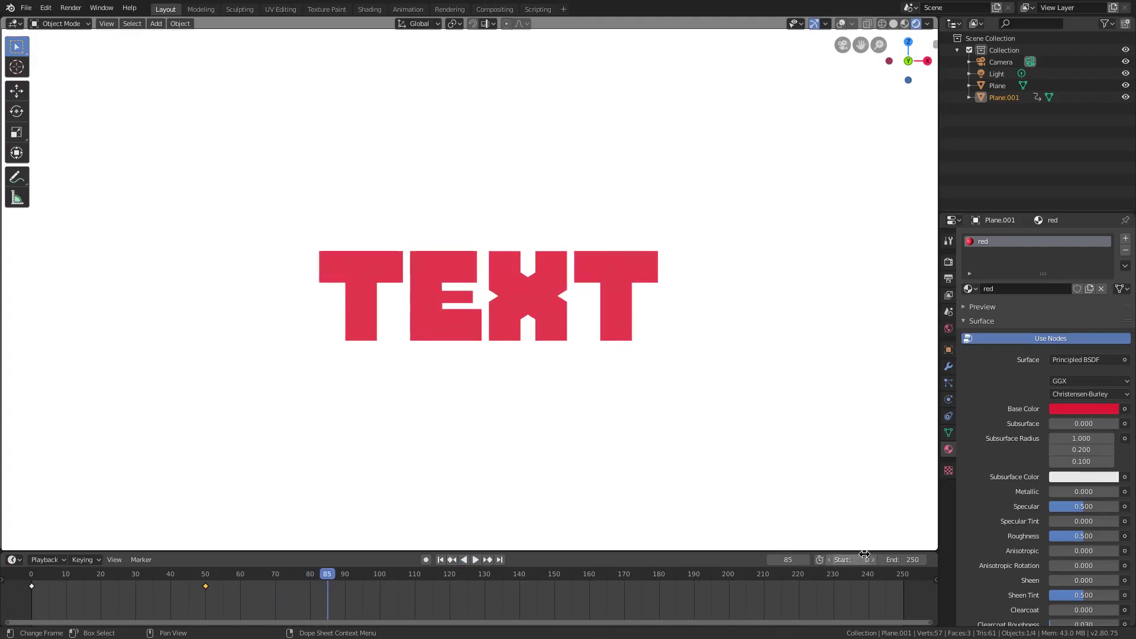
Step: Set the animation's end frame to 80 and play it from the start
left_click(892, 560)
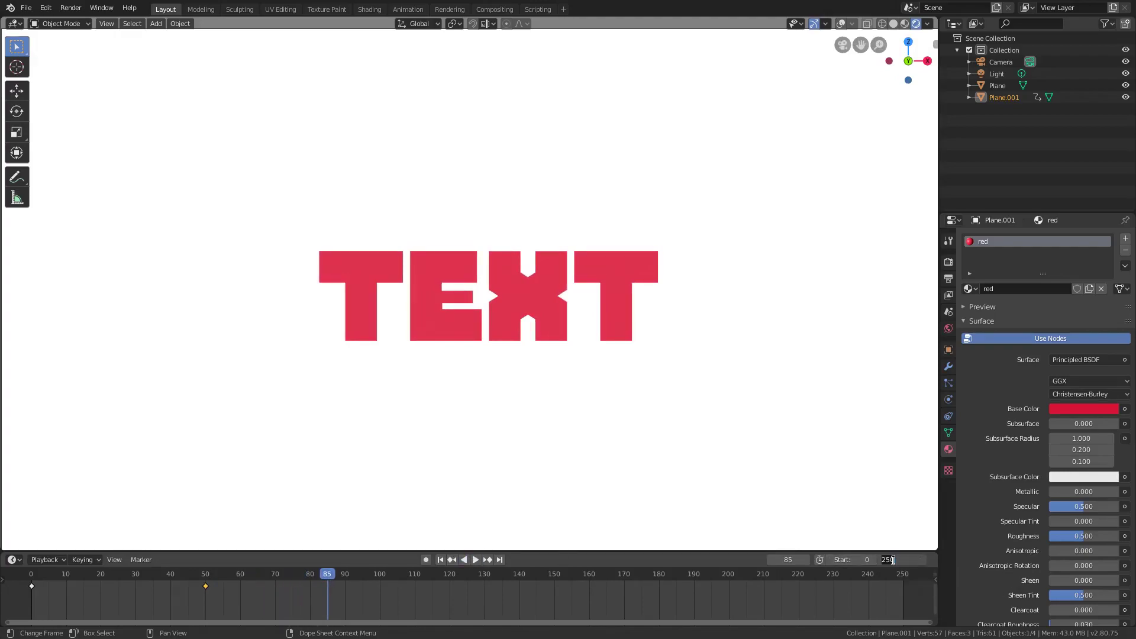
key("Return")
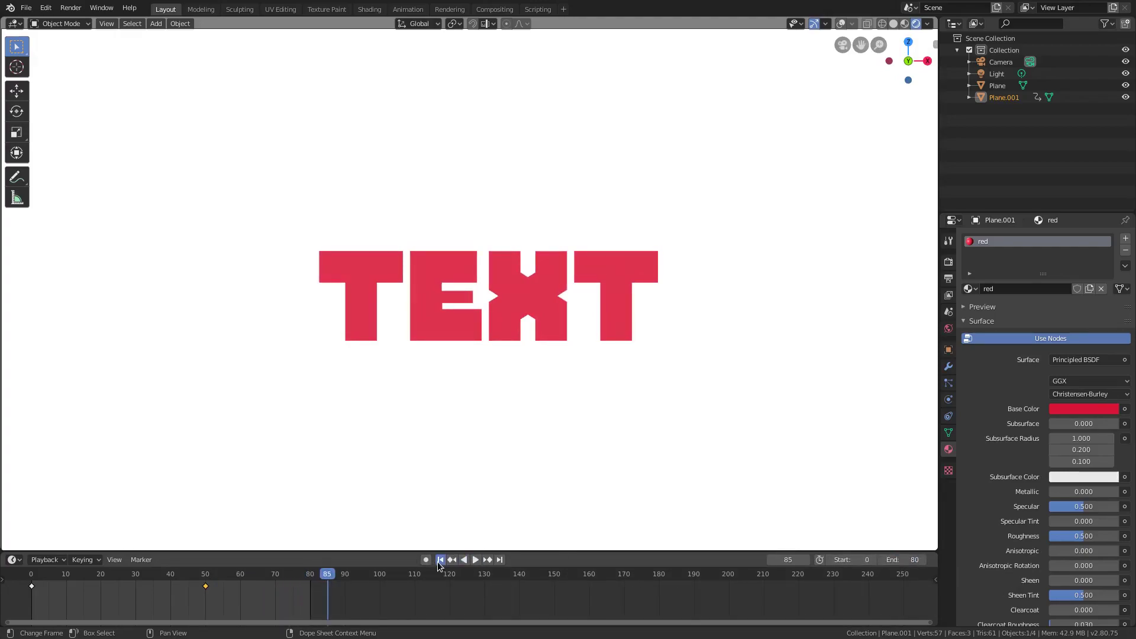
left_click(440, 560)
left_click(475, 559)
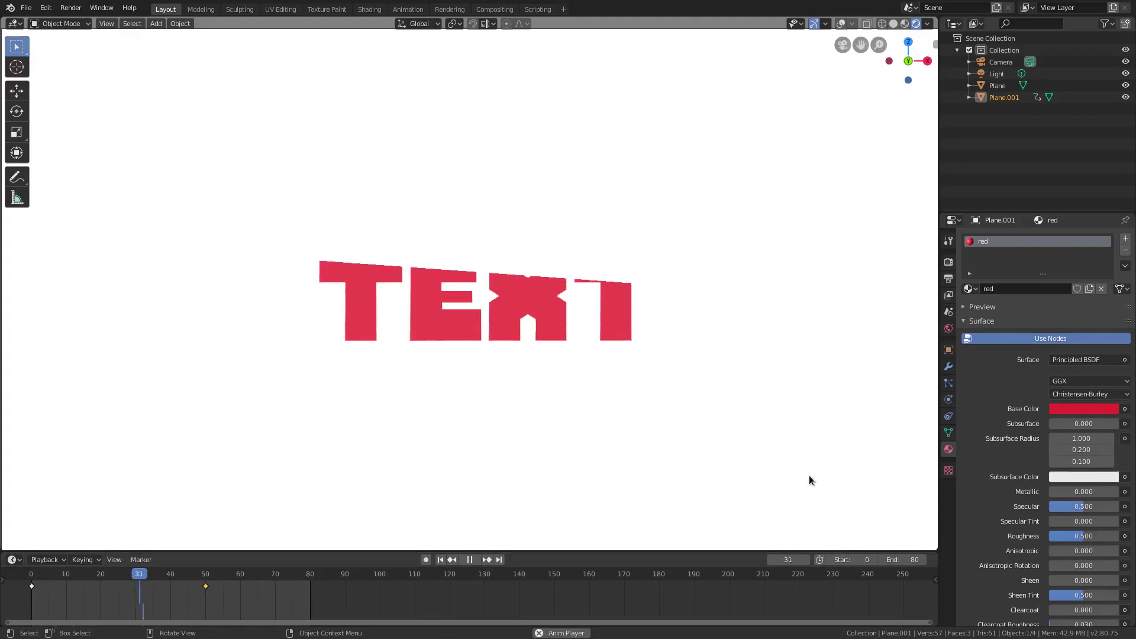
left_click(469, 560)
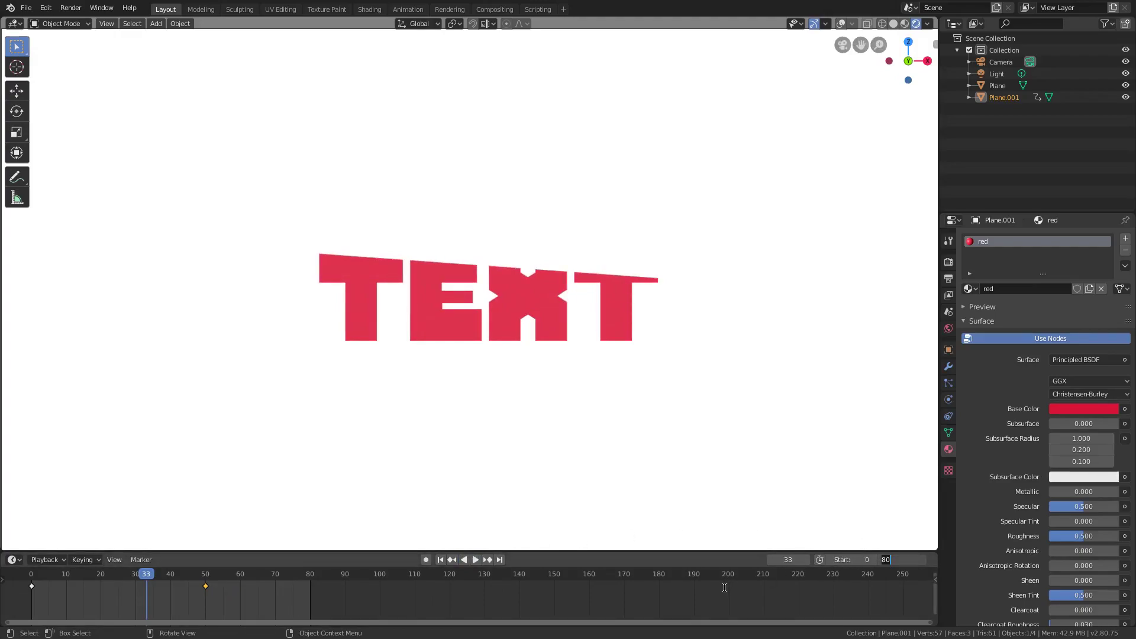
Step: Set the animation's end frame to 110 and duplicate the frame 50 keyframe to frame 70
key("Return")
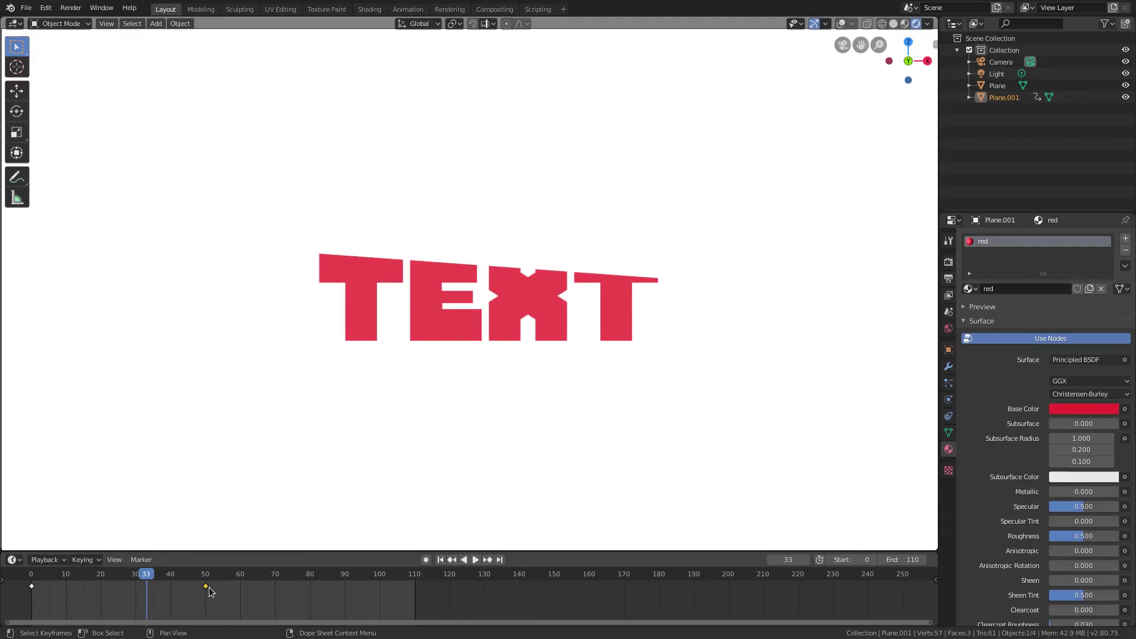
key("shift+d")
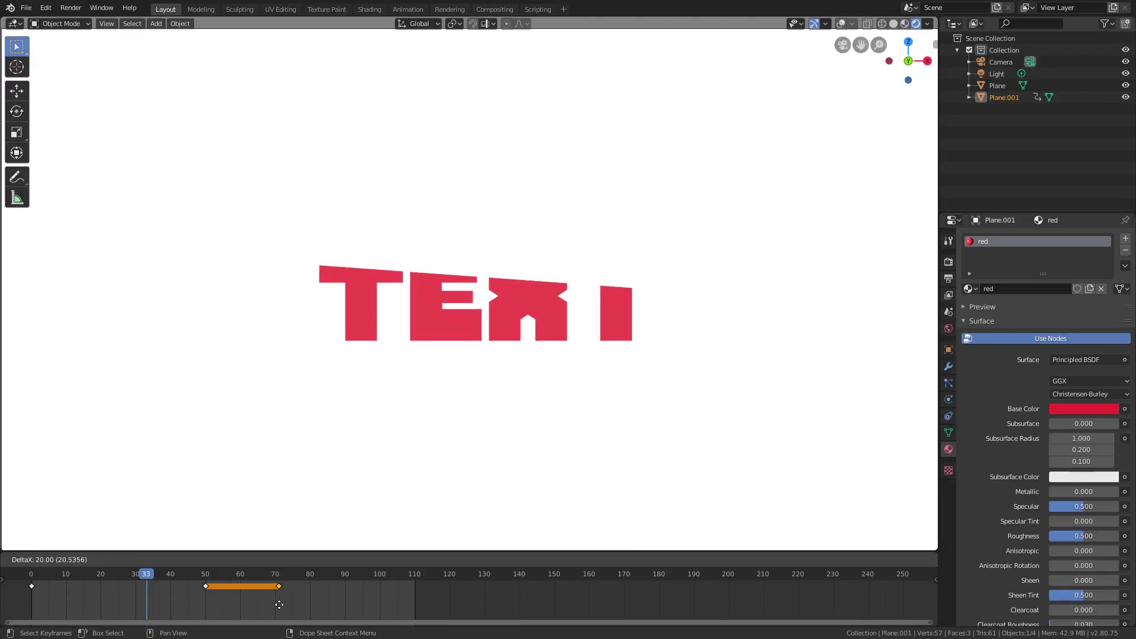
left_click(275, 605)
Step: Duplicate the frame 0 keyframe to frame 110 so the back plane returns to its starting position
left_click(31, 586)
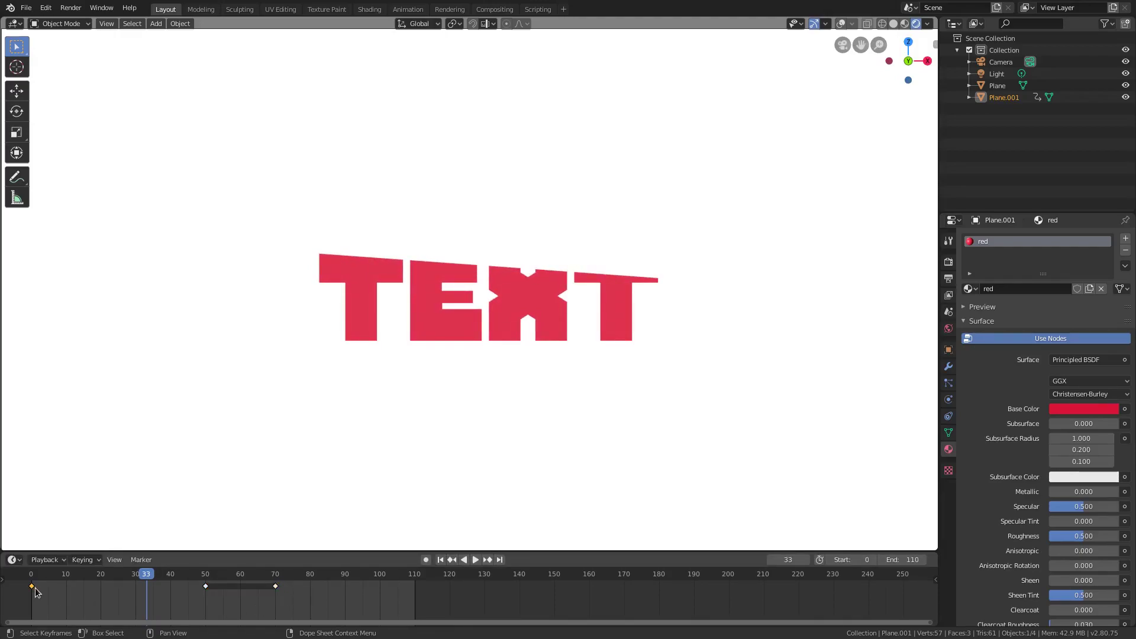
key("shift+d")
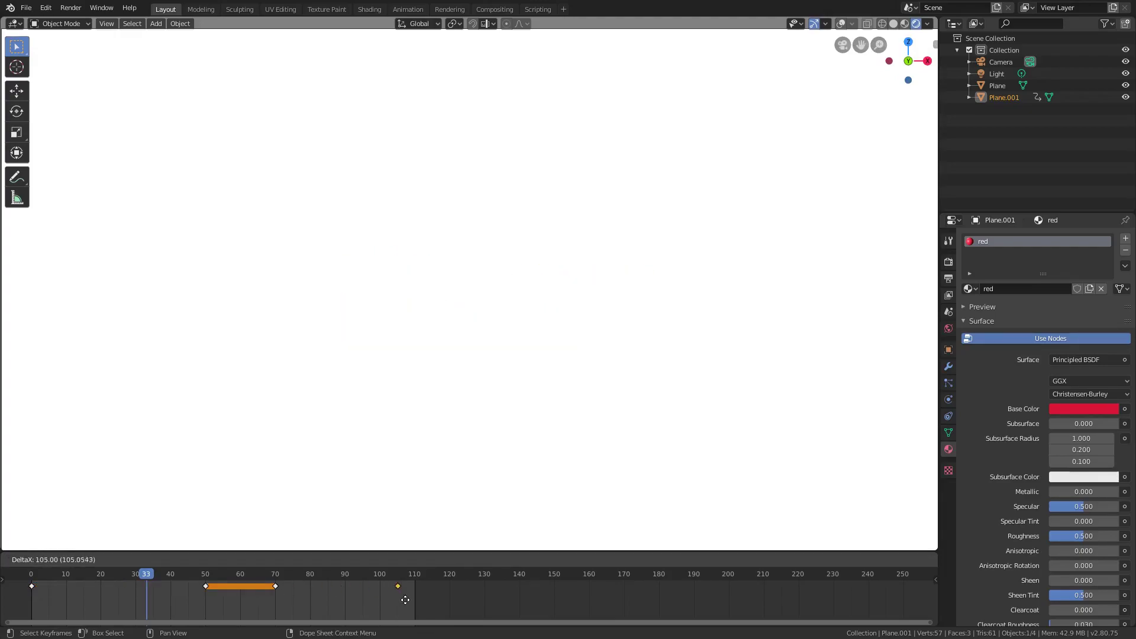
left_click(418, 600)
Step: Move the frame 70 keyframe to frame 90 and play the full animation from the start
left_click_drag(274, 586, 349, 598)
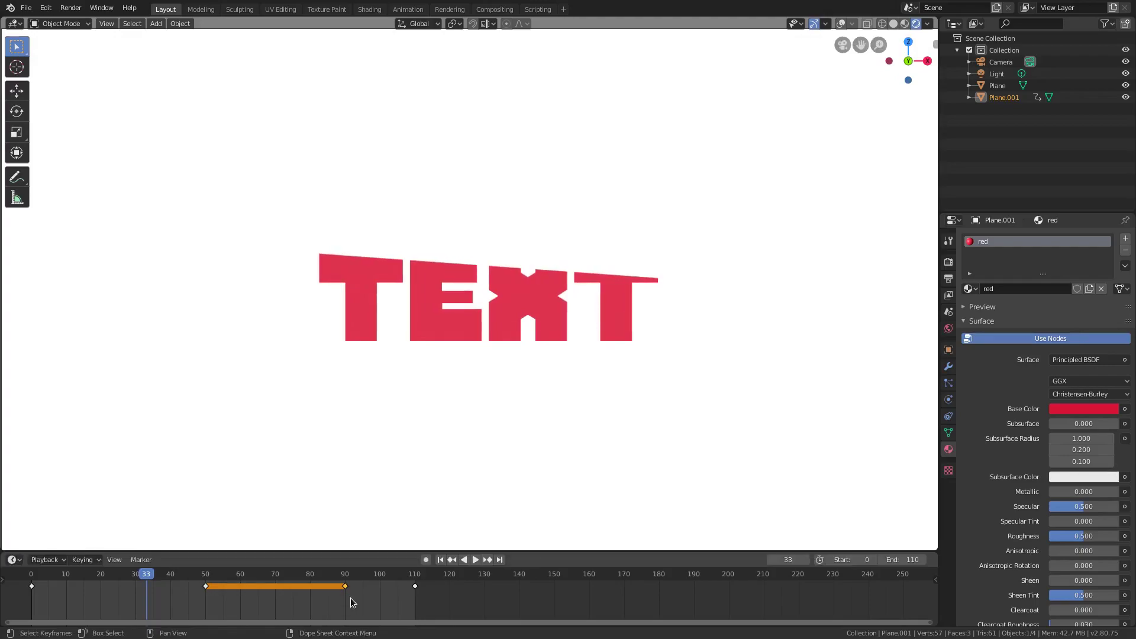
left_click(441, 560)
left_click(475, 560)
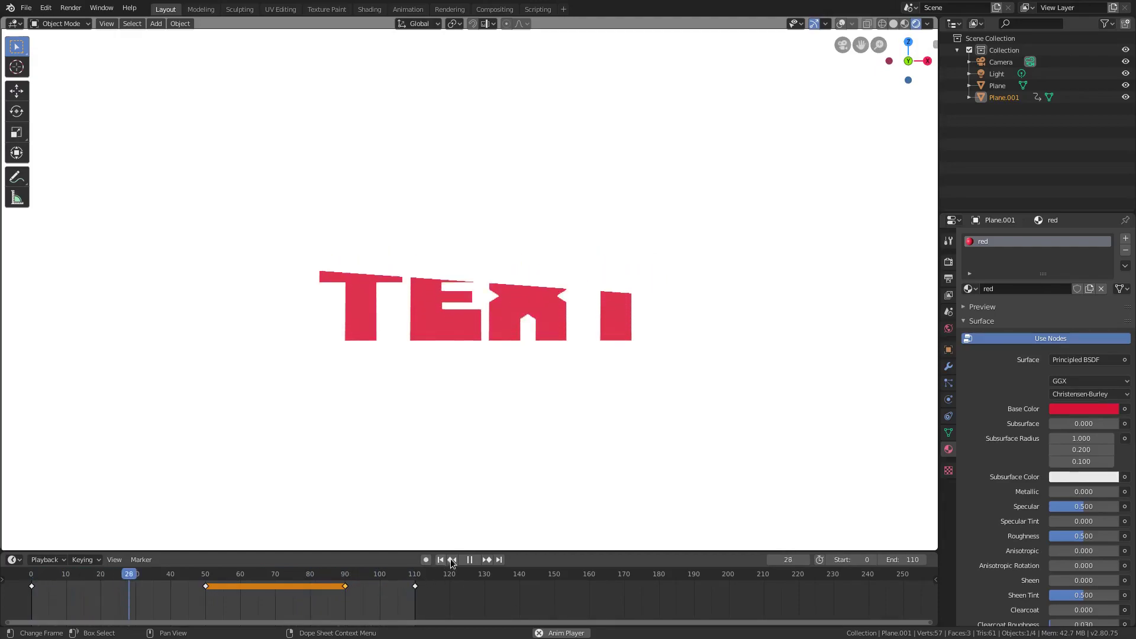
Step: At frame 90, switch to solid view with overlays, rotate the red plane to the opposite slant and insert a rotation keyframe
left_click_drag(318, 577, 344, 577)
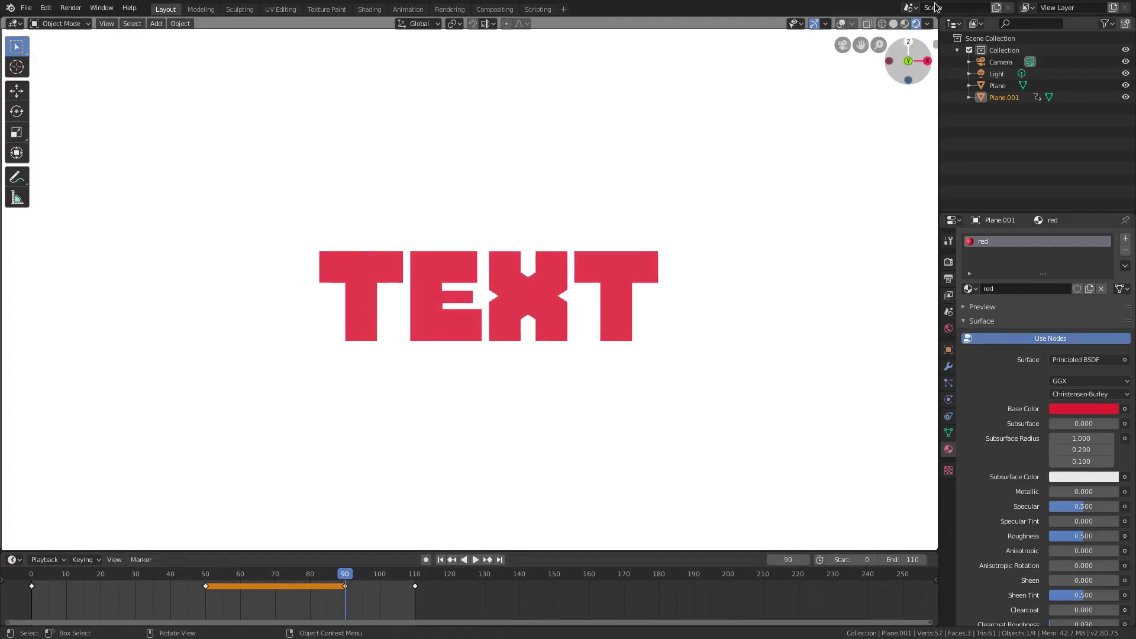
left_click(893, 24)
left_click(841, 25)
middle_click_drag(568, 249, 694, 270)
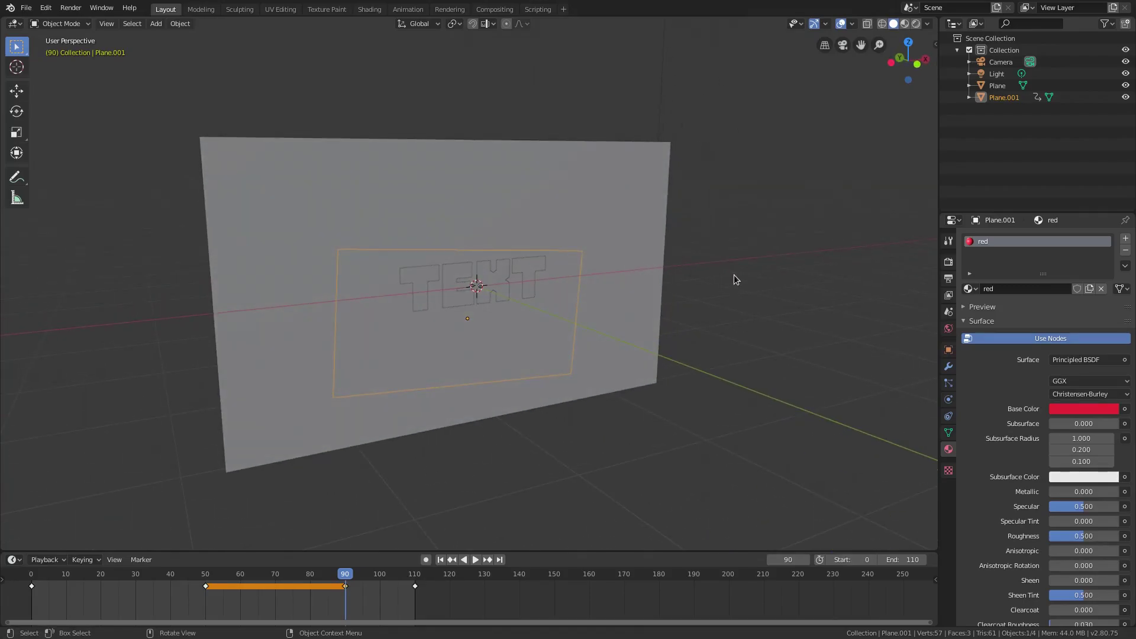
key("r")
left_click(742, 227)
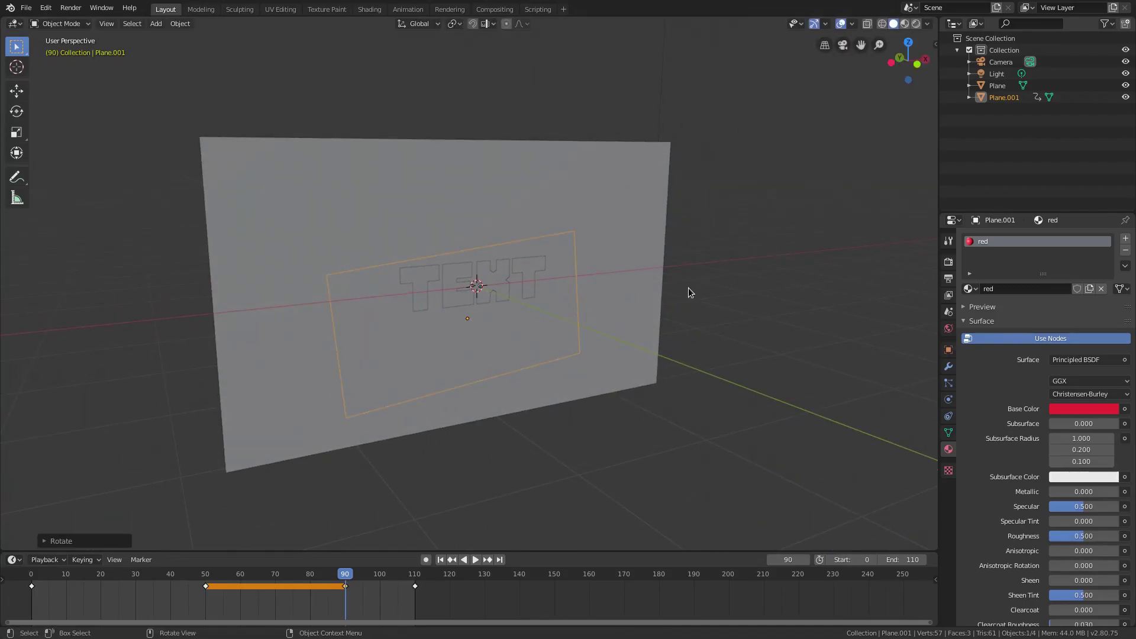
key("i")
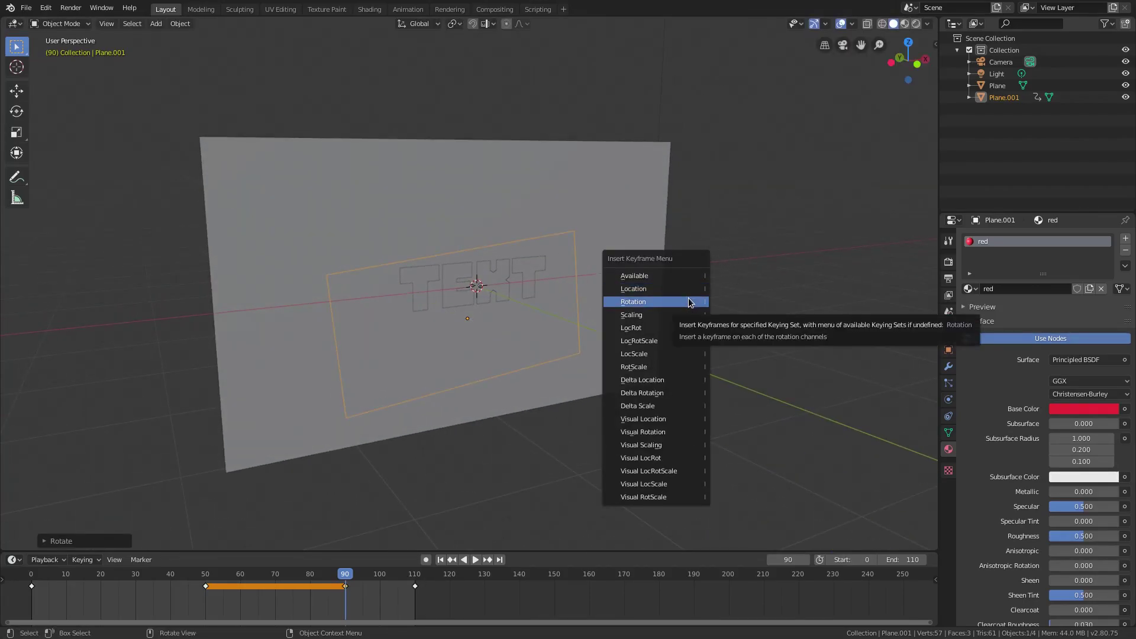
left_click(689, 302)
Step: At frame 50, rotate the red plane about 11.5° around the global Y axis and insert a rotation keyframe
left_click(171, 576)
key("space")
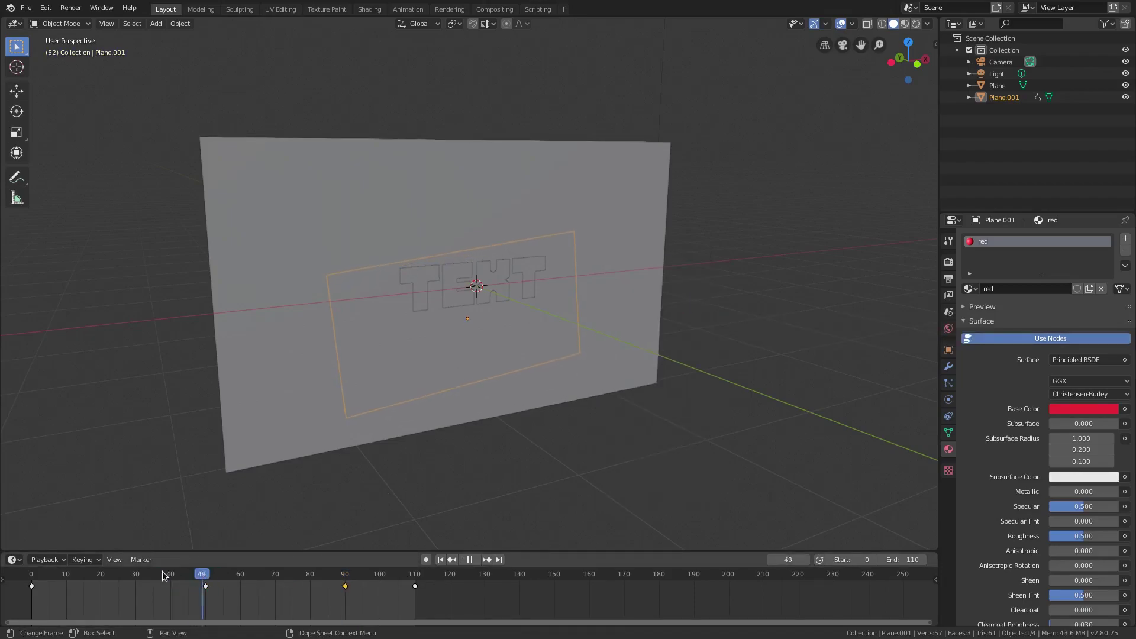
mouse_move(186, 575)
left_mouse_down()
mouse_move(106, 574)
mouse_move(361, 562)
mouse_move(250, 567)
mouse_move(413, 535)
mouse_move(272, 550)
mouse_move(191, 574)
mouse_move(206, 574)
left_mouse_up()
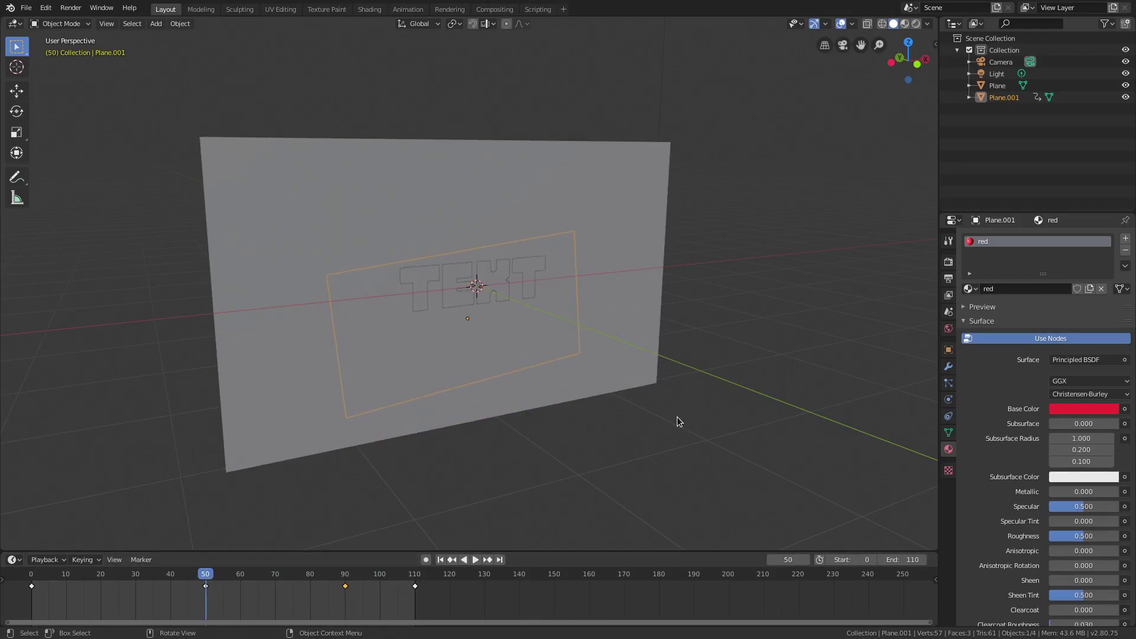
key("r")
key("y")
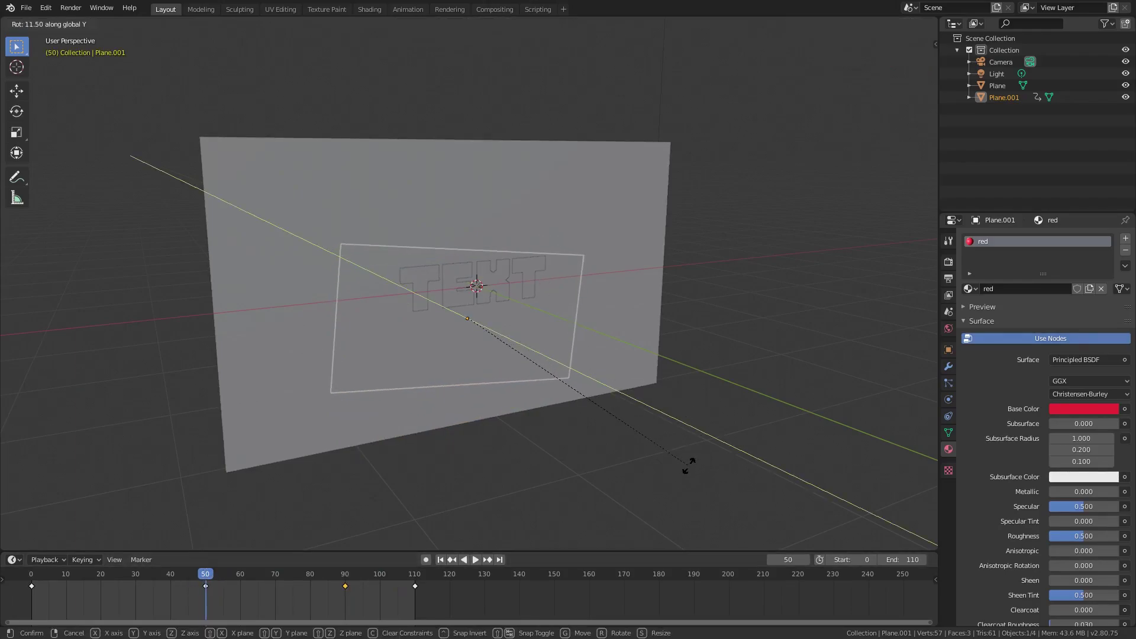
left_click(689, 466)
key("i")
left_click(674, 301)
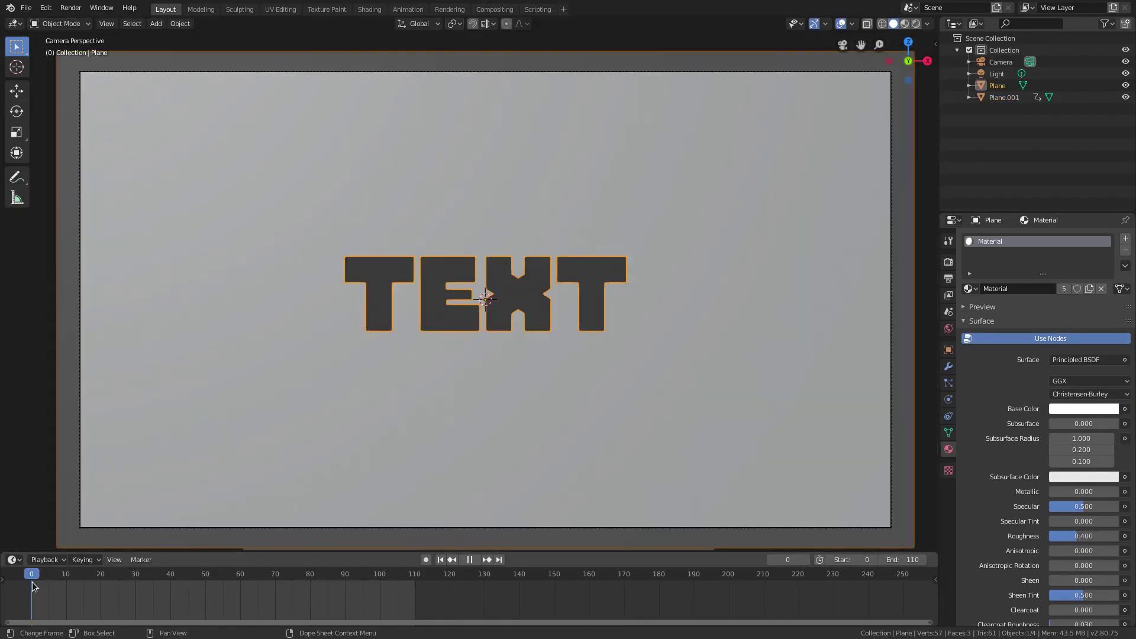
Step: Insert location keyframes for the front plane with the text cutout at frames 0 and 20
key("i")
left_click(486, 322)
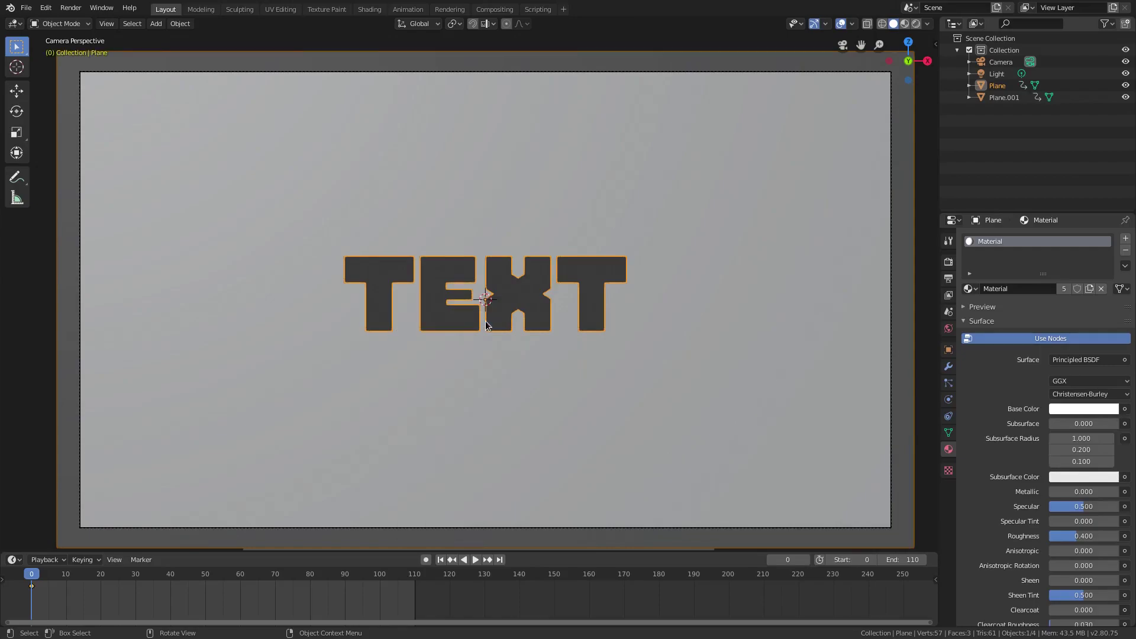
left_click(100, 578)
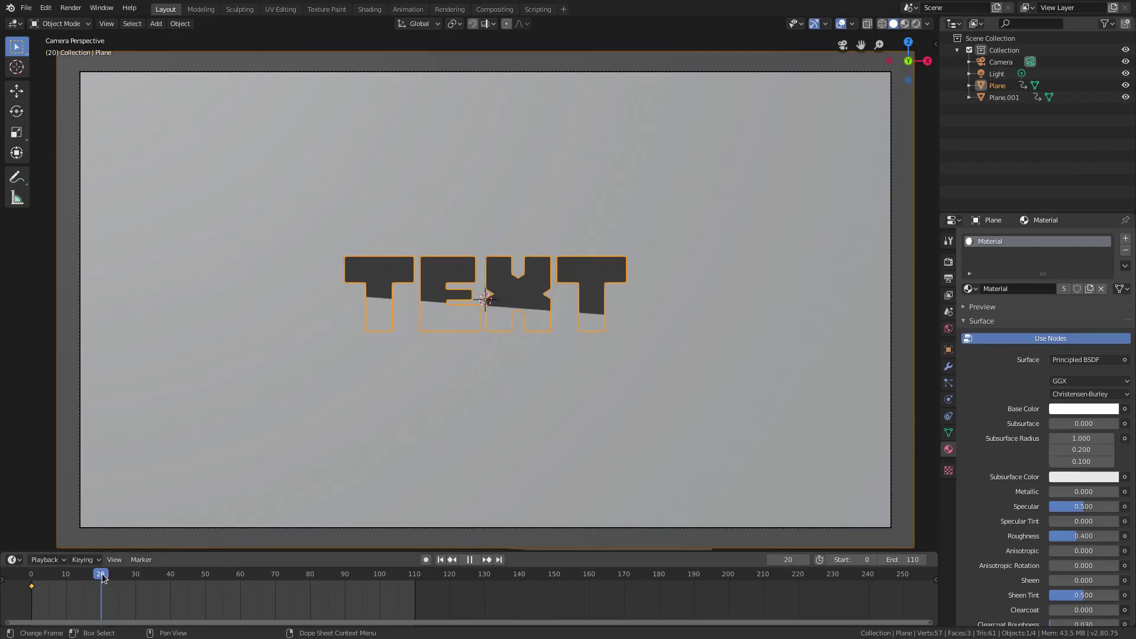
key("i")
left_click(485, 382)
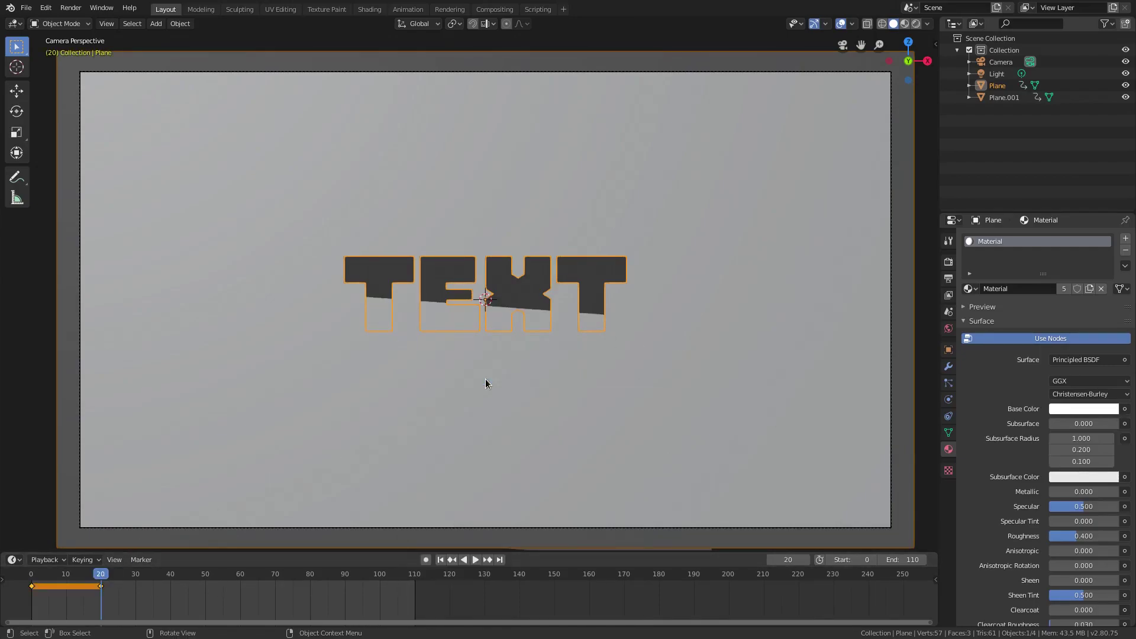
Step: At frame 0, move the front plane down about 0.11 m along Z and insert a location keyframe
left_click(440, 560)
key("g")
key("z")
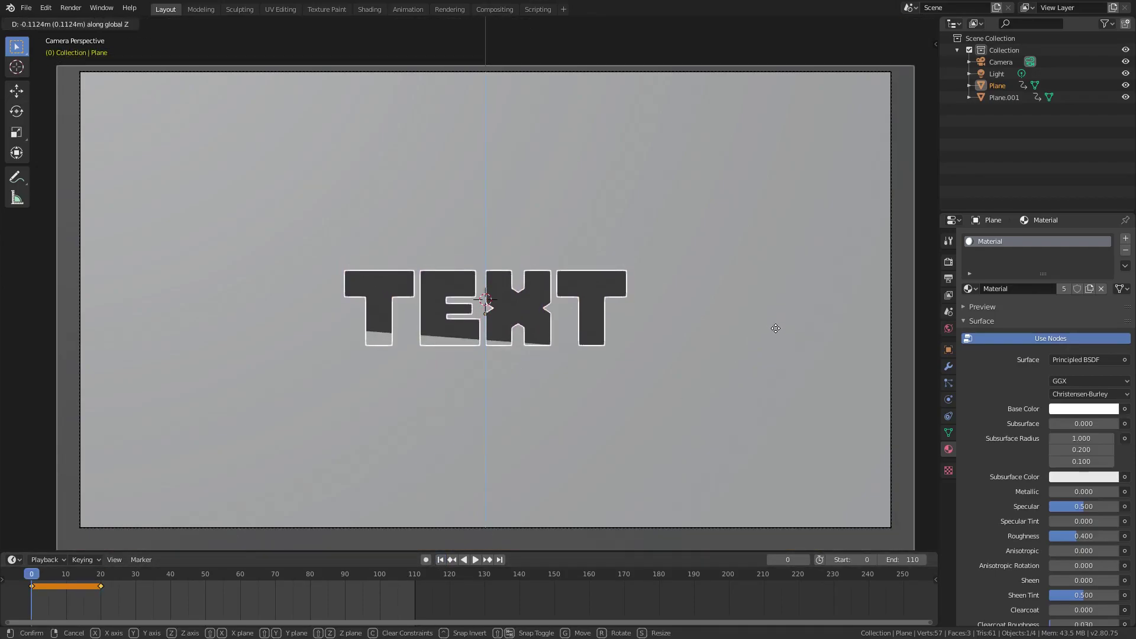
left_click(776, 327)
key("i")
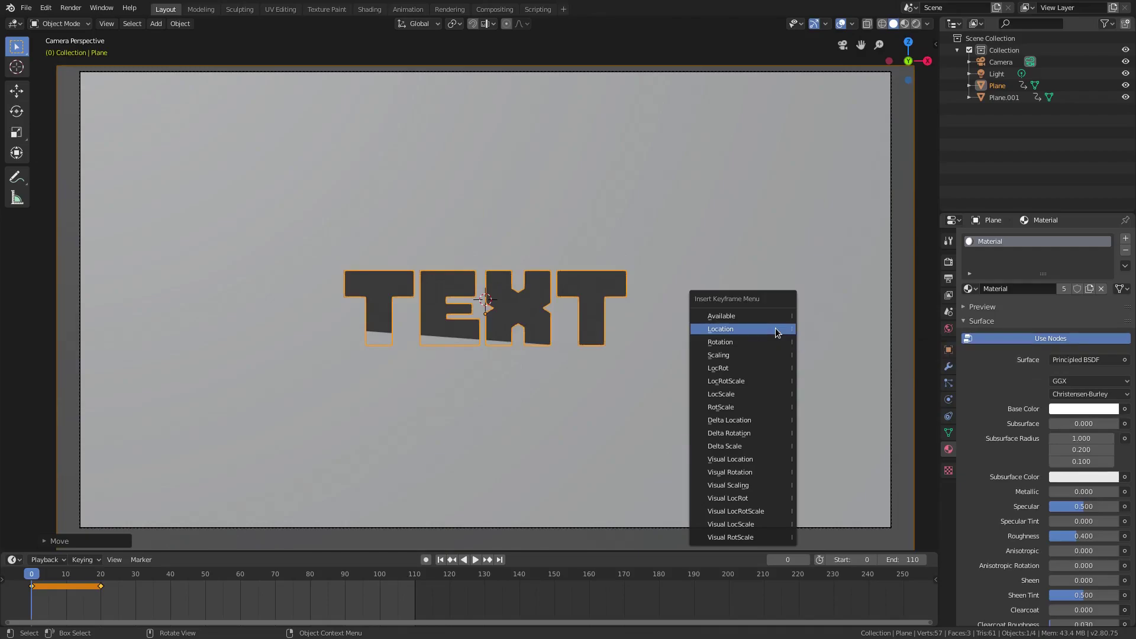
left_click(775, 329)
Step: At frame 0, lower the red plane along Z until it clears the letter cutouts and insert a location keyframe
left_click(445, 349)
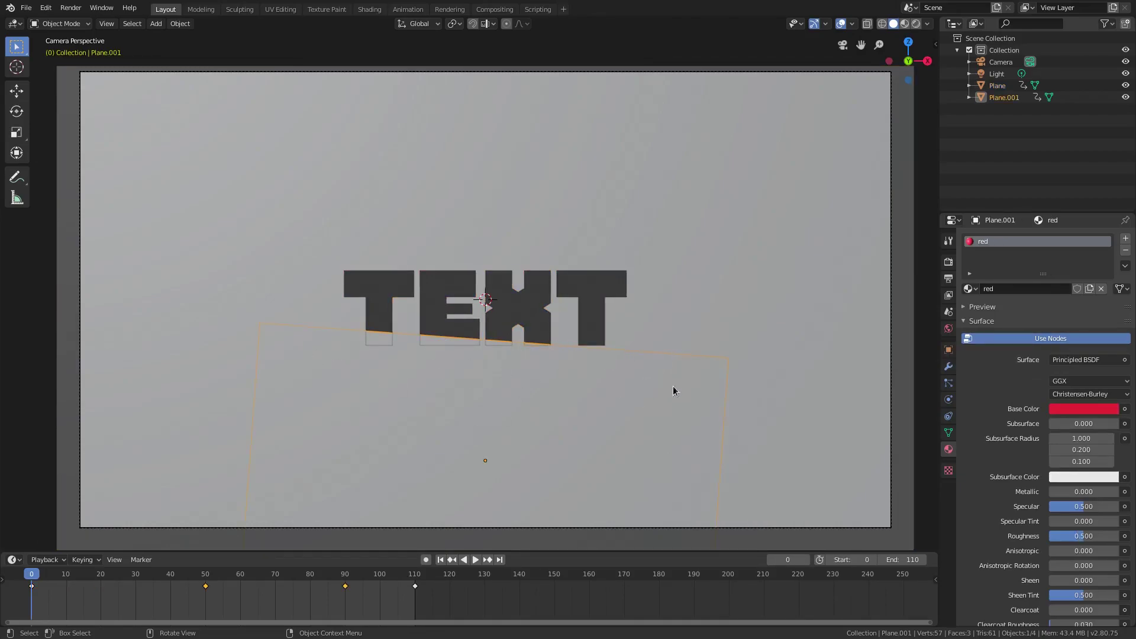
key("g")
key("z")
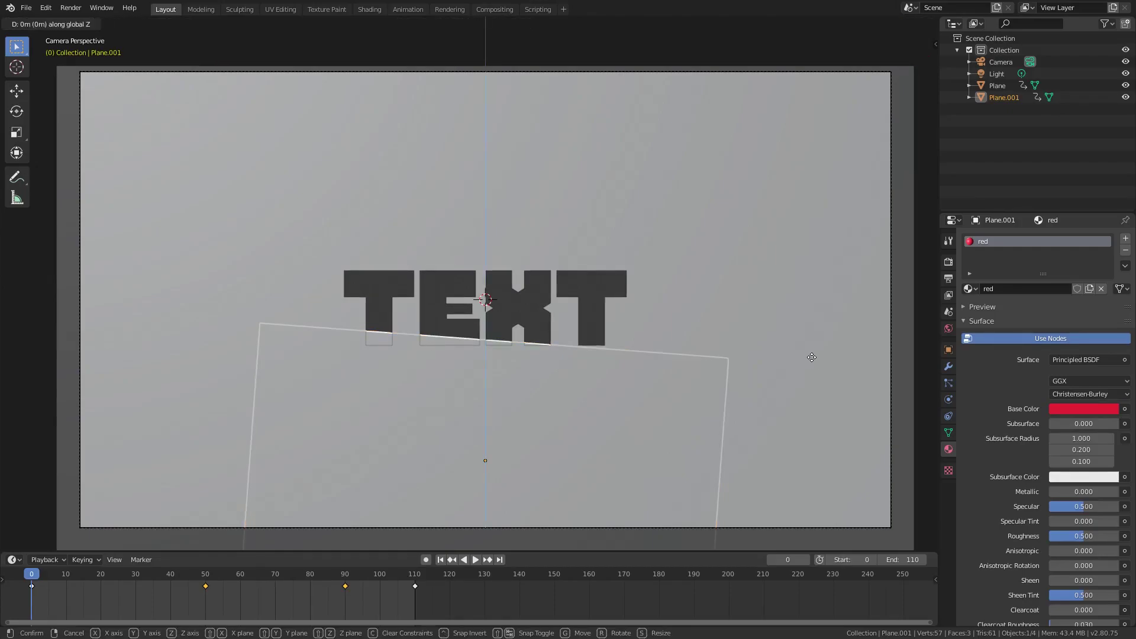
left_click(820, 377)
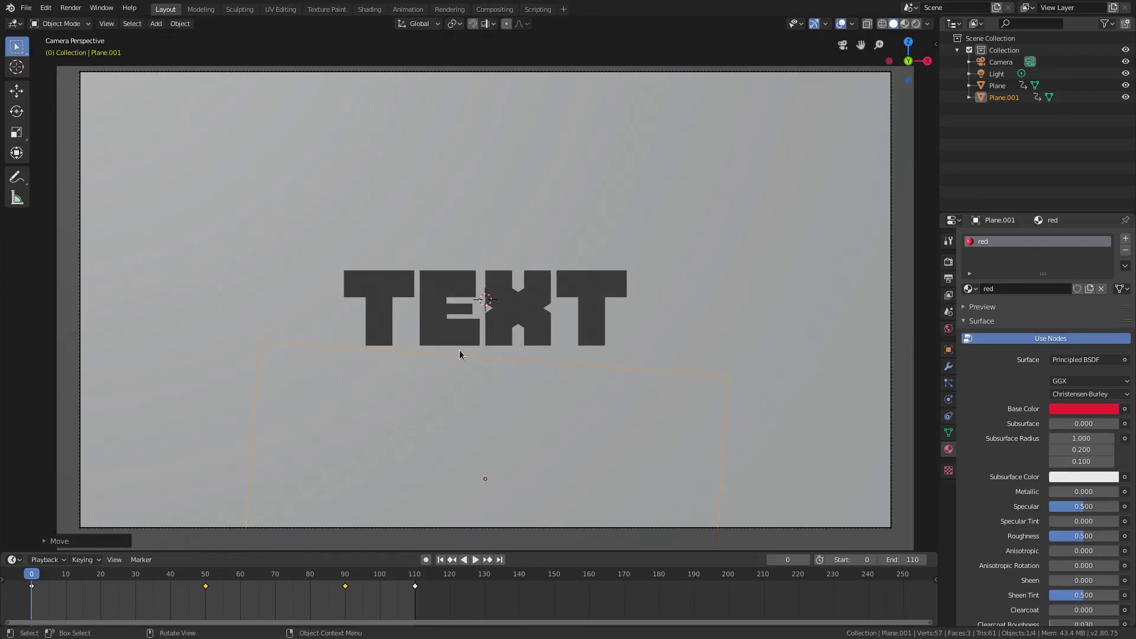
key("i")
left_click(720, 326)
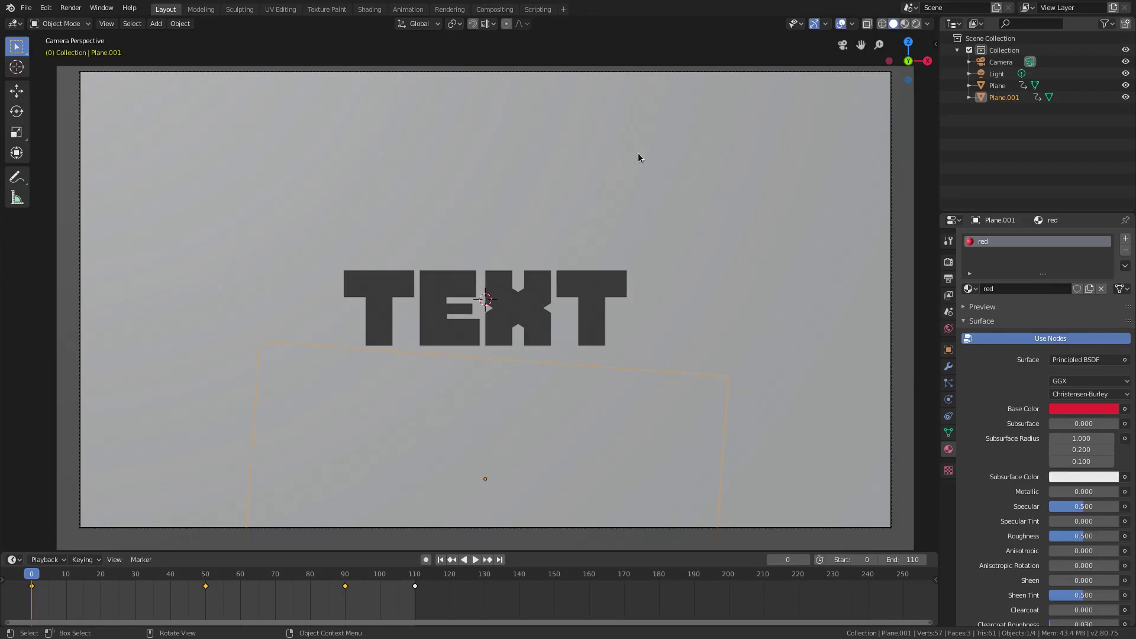
Step: Play the animation in rendered view with the overlays hidden
key("space")
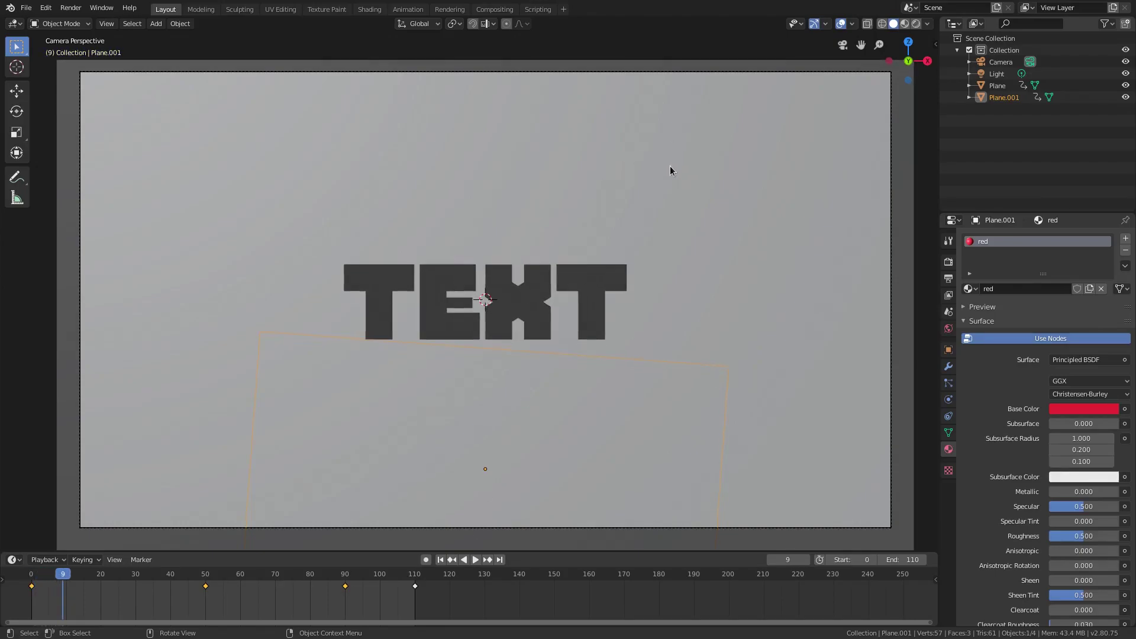
left_click(916, 24)
left_click(840, 24)
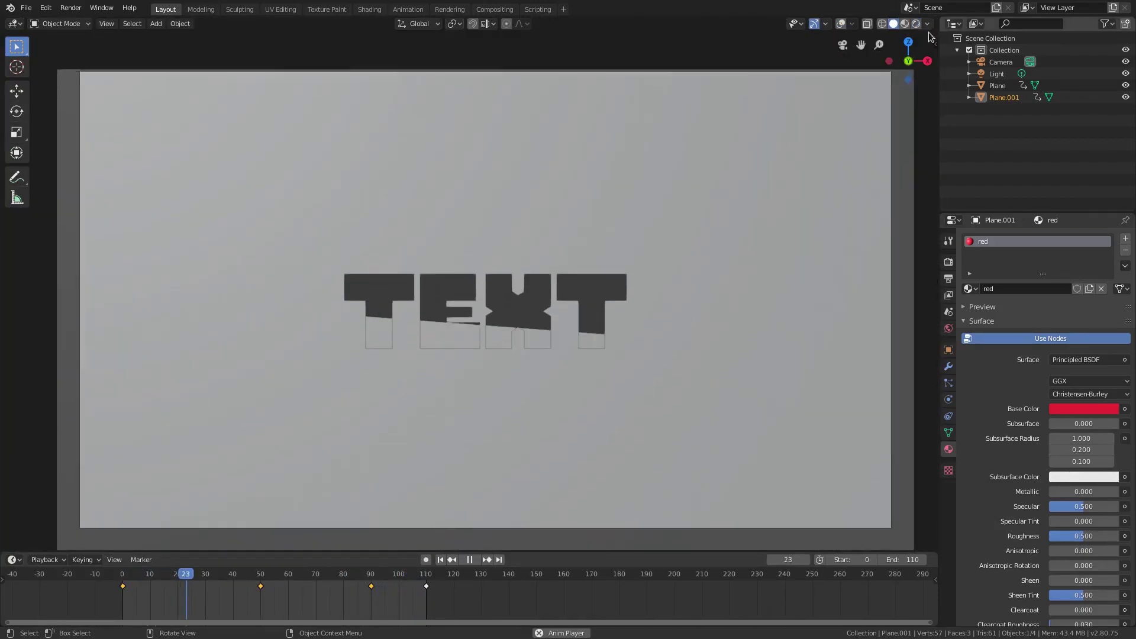
left_click(916, 24)
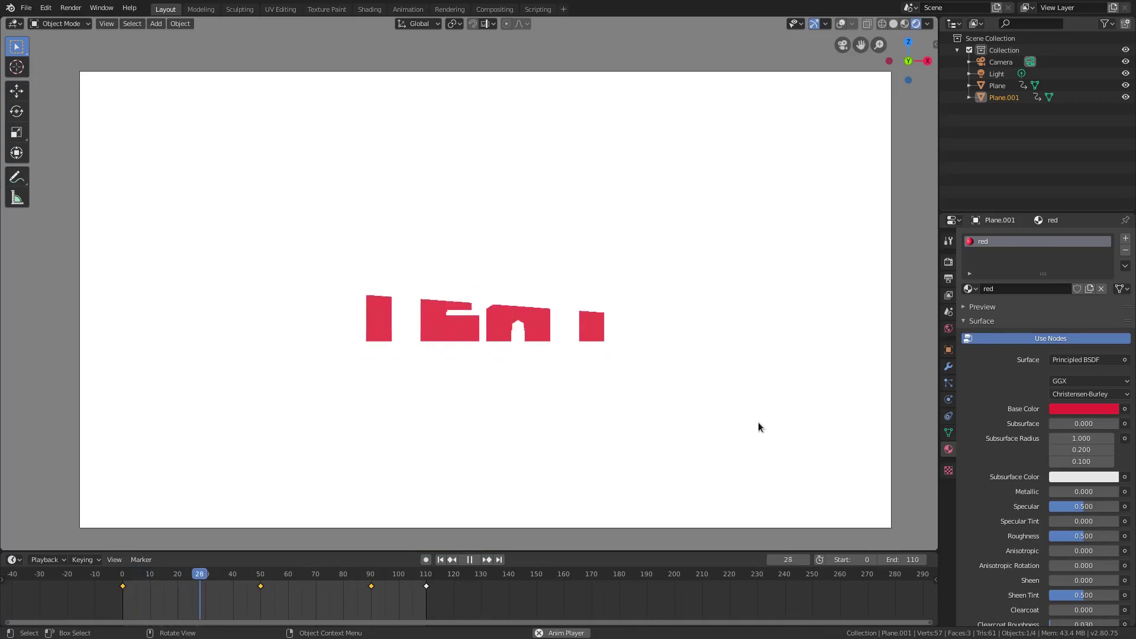
key("space")
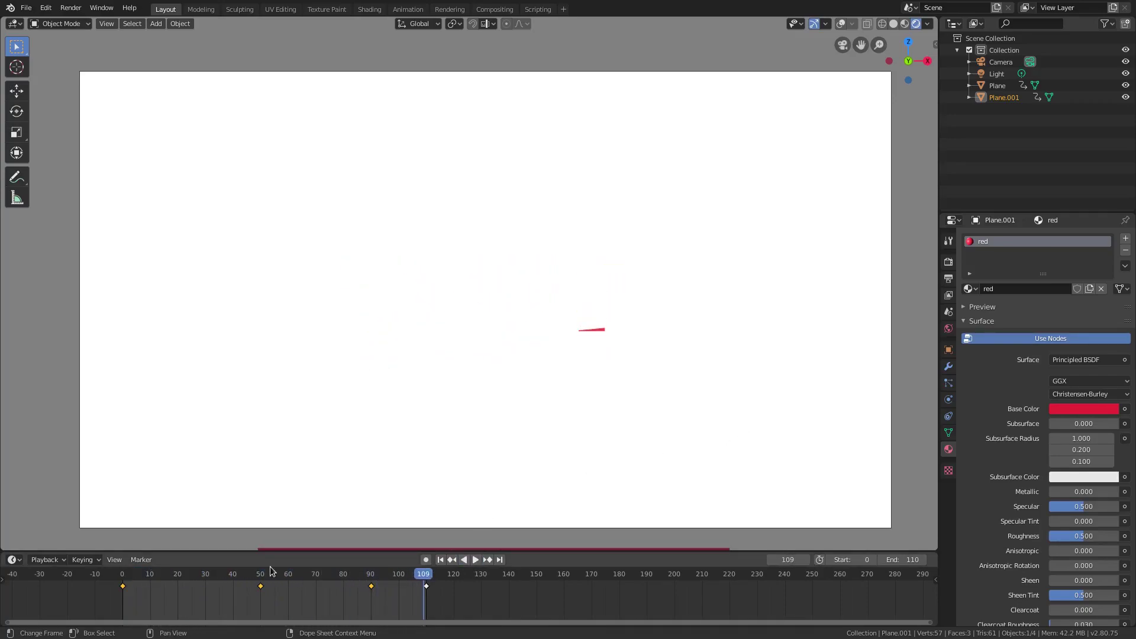
Step: Insert a location keyframe for the front text plane at frame 90
left_click(435, 505)
left_click_drag(225, 573, 371, 576)
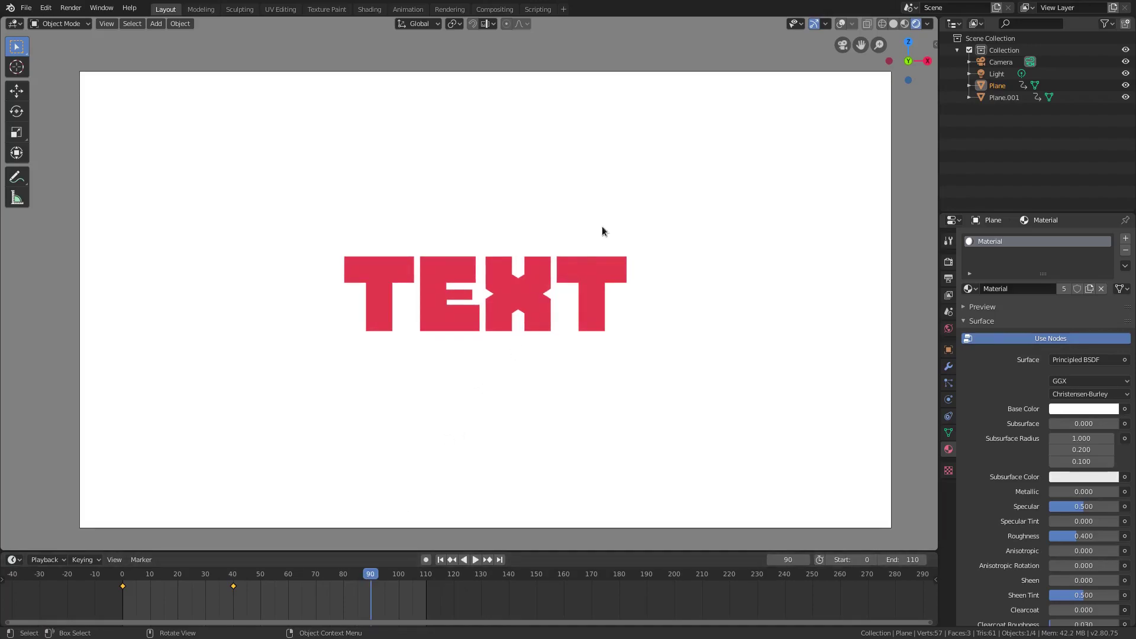
key("i")
left_click(664, 302)
Step: Check the front plane at frame 40 and replay the animation from the start
left_click_drag(236, 578, 234, 579)
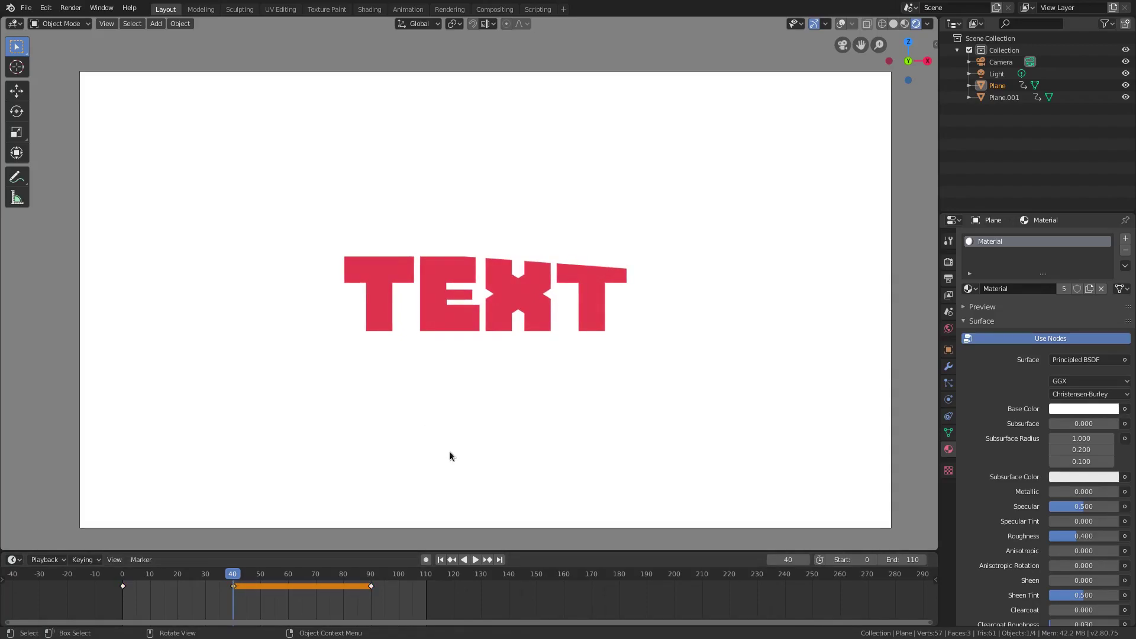
left_click(440, 560)
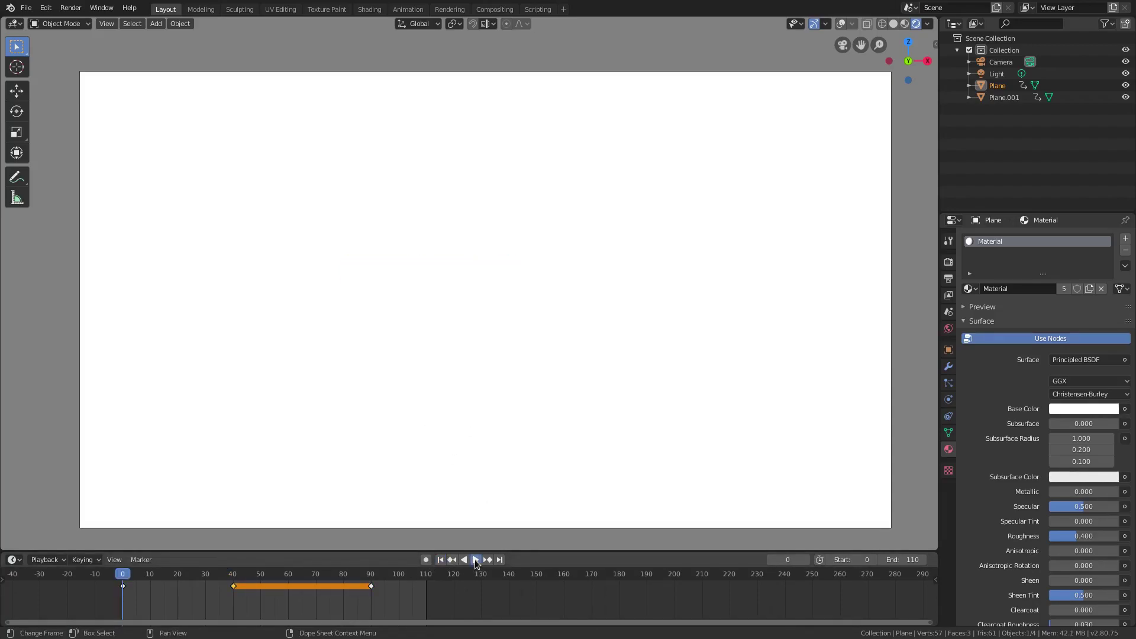
left_click(475, 559)
left_click(441, 560)
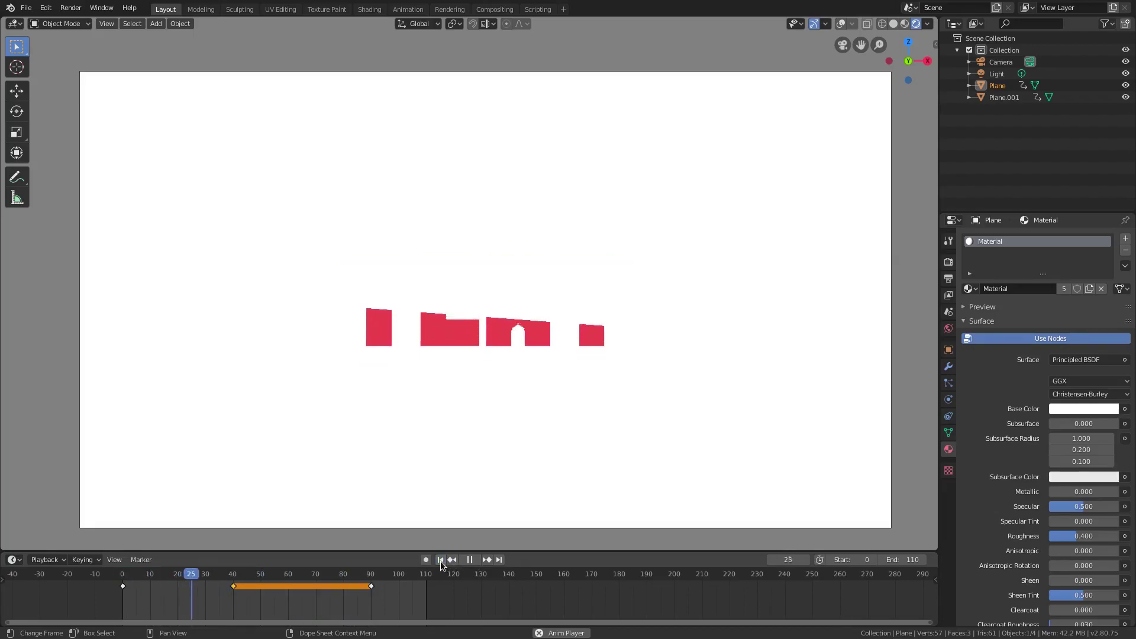
left_click(440, 560)
left_click(440, 560)
Step: At frame 40, move the front plane down about 0.04 m along Z and insert a location keyframe
left_click_drag(222, 579, 232, 583)
key("space")
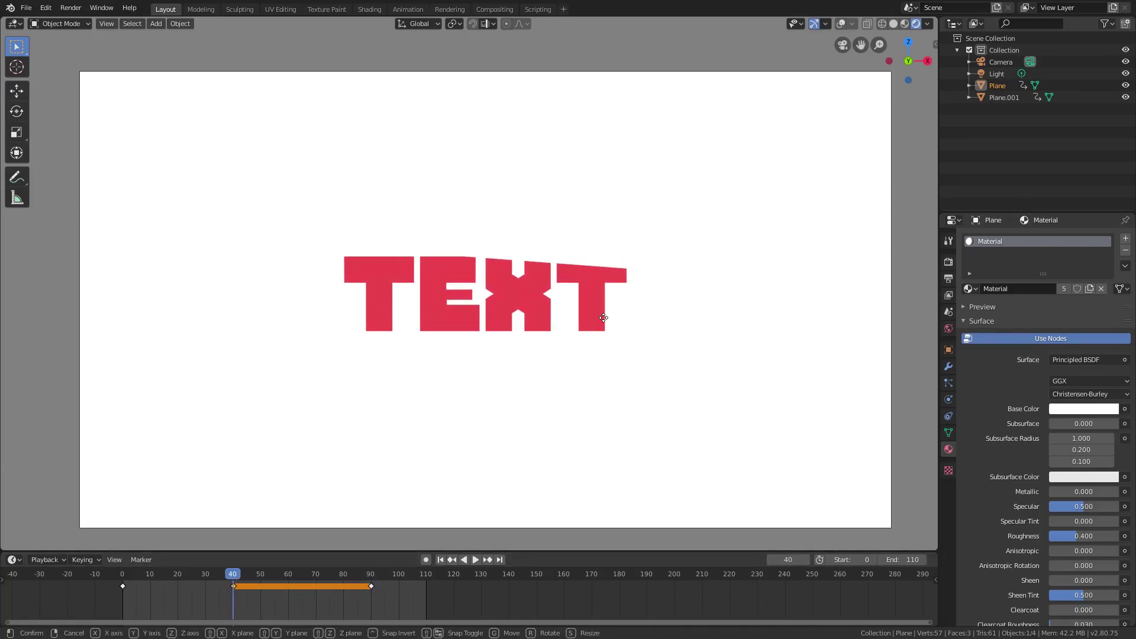
key("g")
key("z")
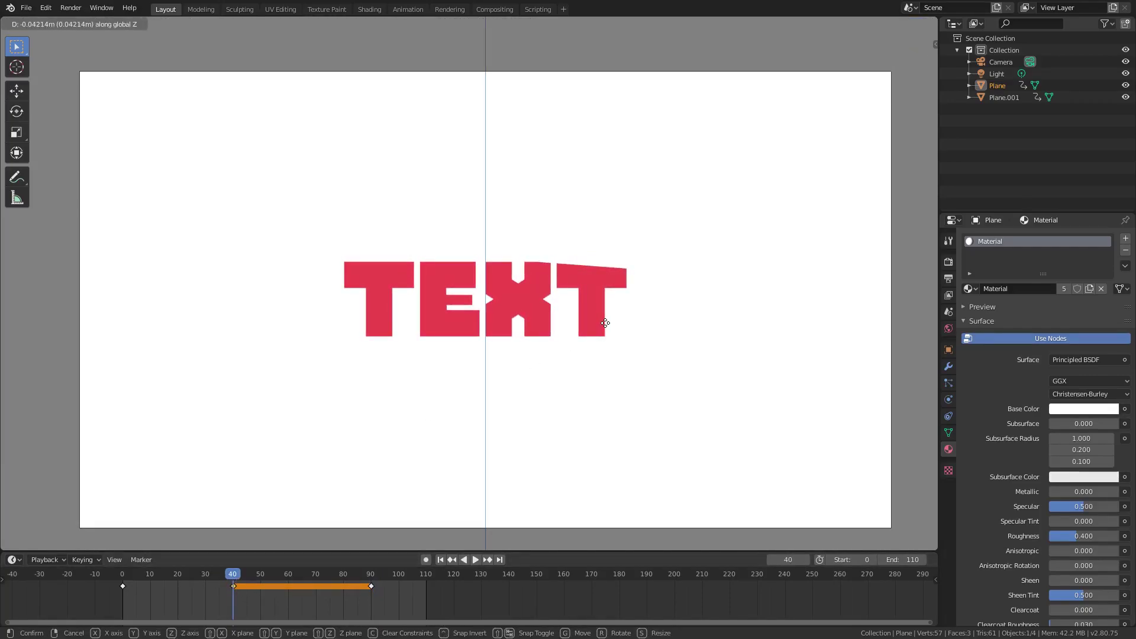
left_click(606, 328)
key("i")
left_click(605, 324)
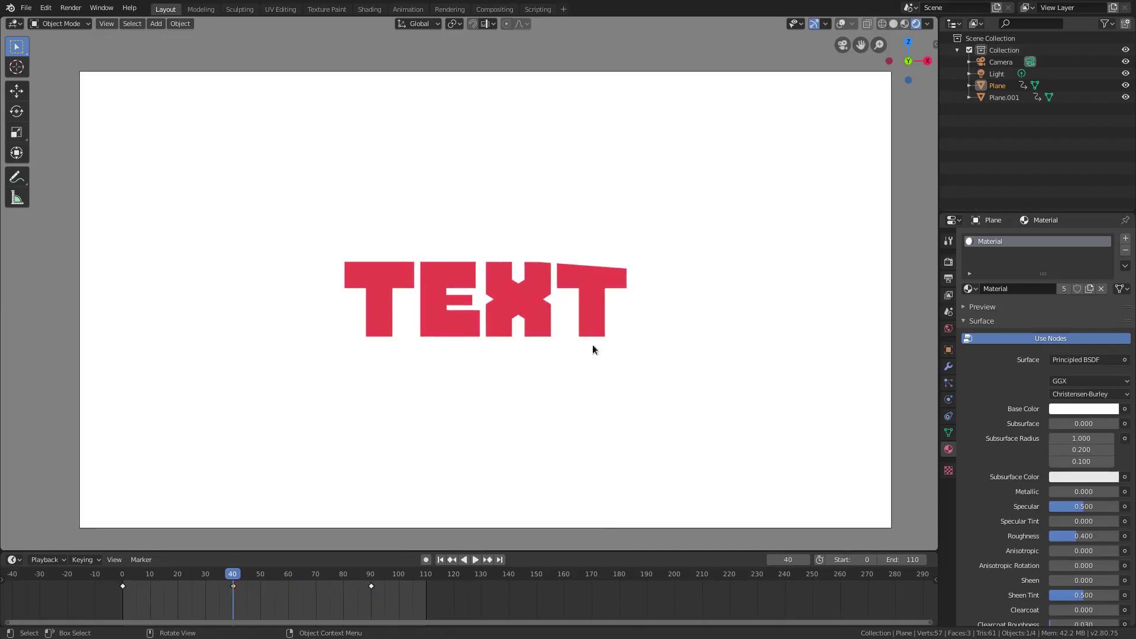
Step: Play the whole animation from the first frame to check the text's rise and the red plane's slanted reveal
left_click(440, 560)
left_click(475, 560)
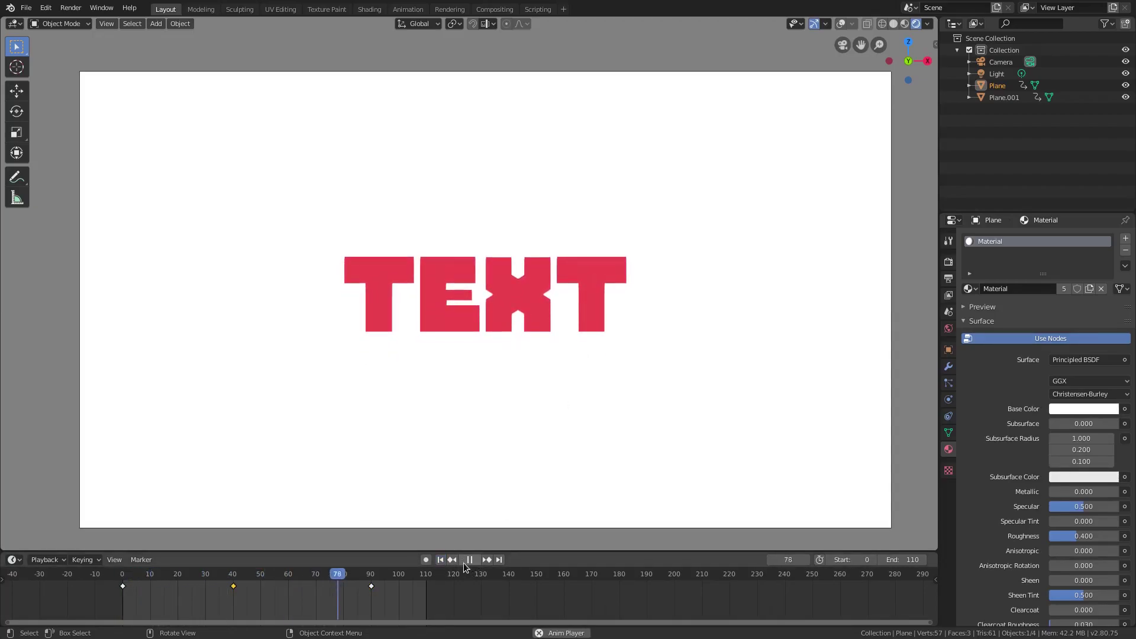
scroll(782, 402, "up", 2)
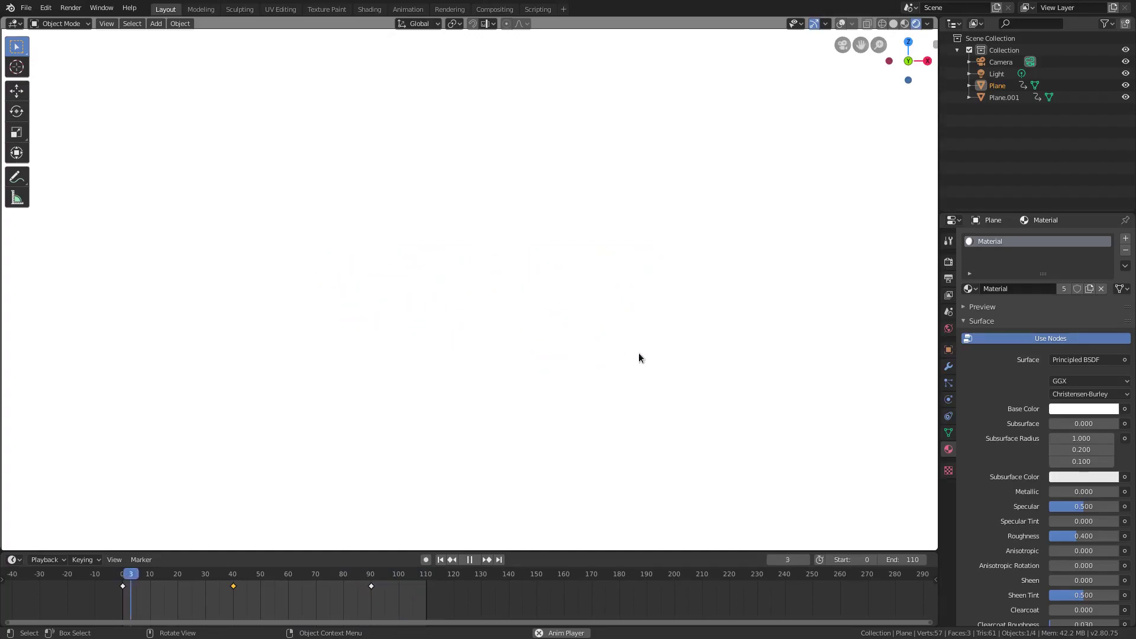
scroll(826, 449, "down", 2)
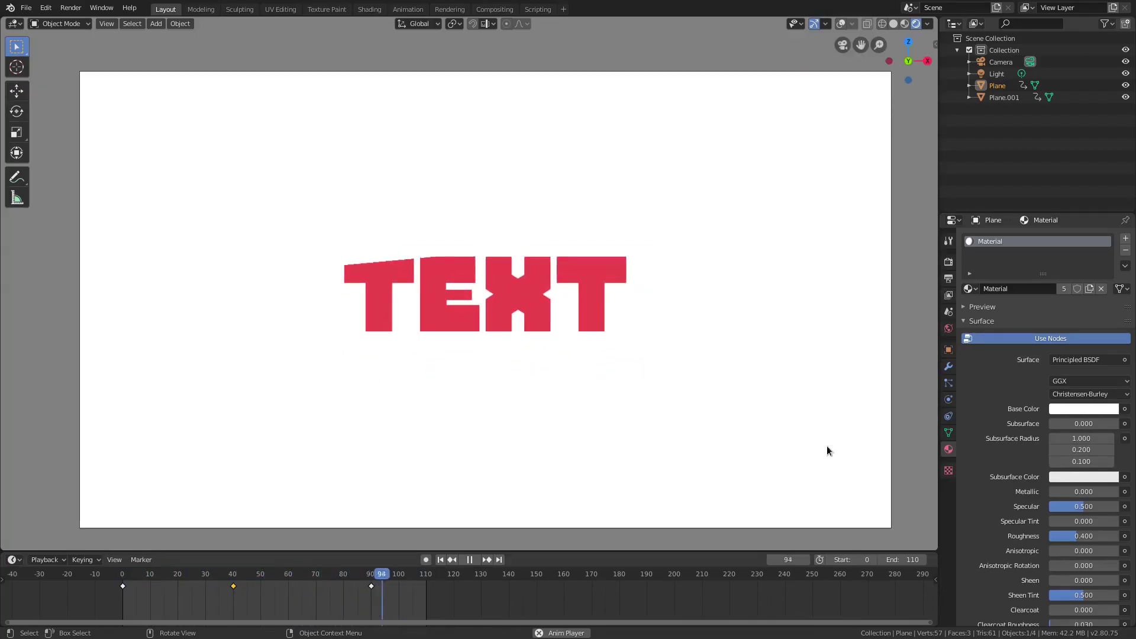
scroll(827, 450, "up", 2)
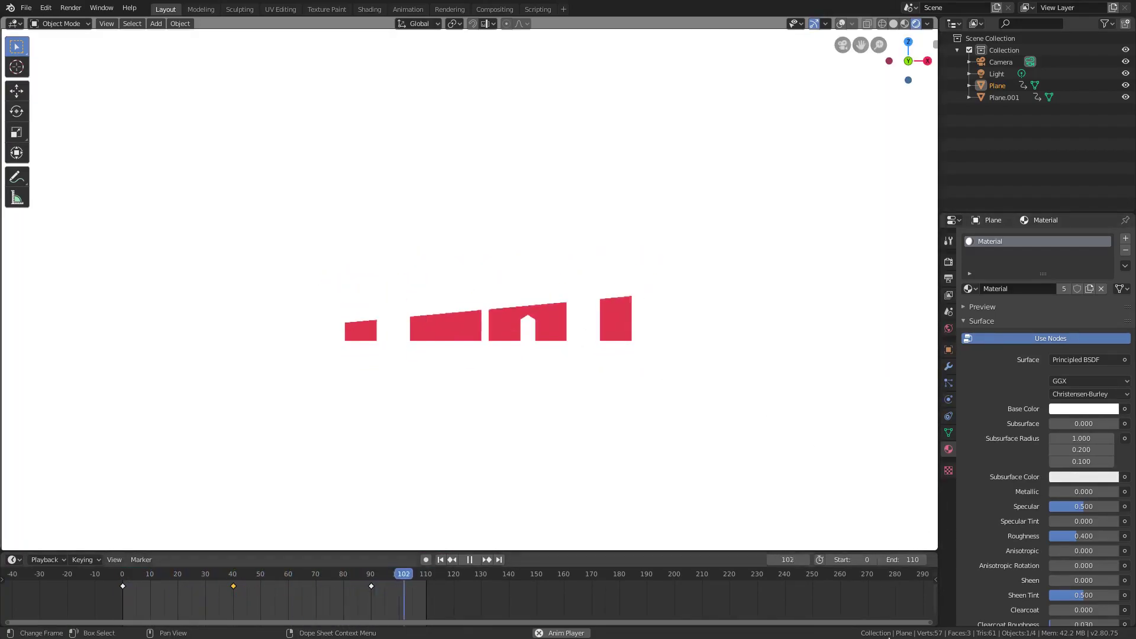